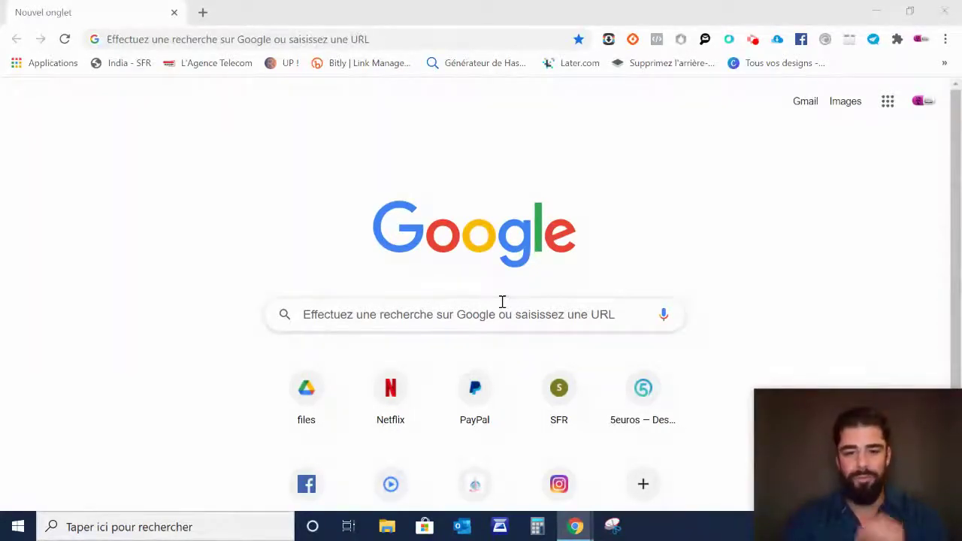
Search Google for "zik analytics".
{"action": "left_click", "coordinate": [433, 310]}
{"action": "type", "text": "zik analytics"}
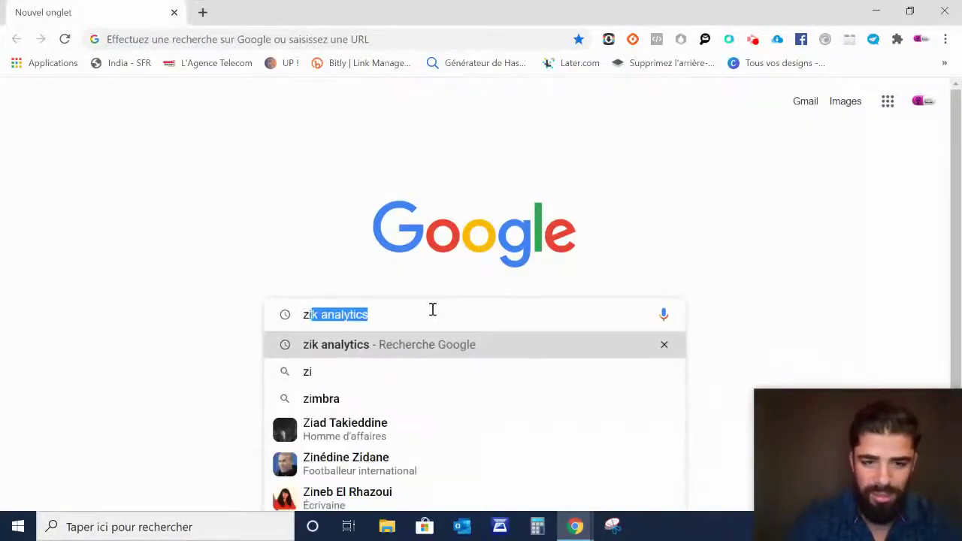
{"action": "key", "text": "Return"}
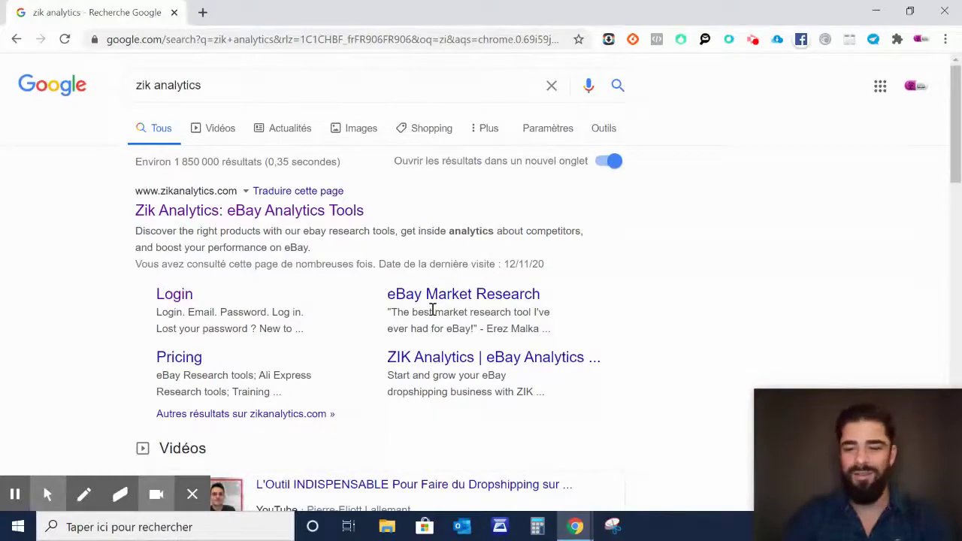
{"action": "left_click", "coordinate": [192, 494]}
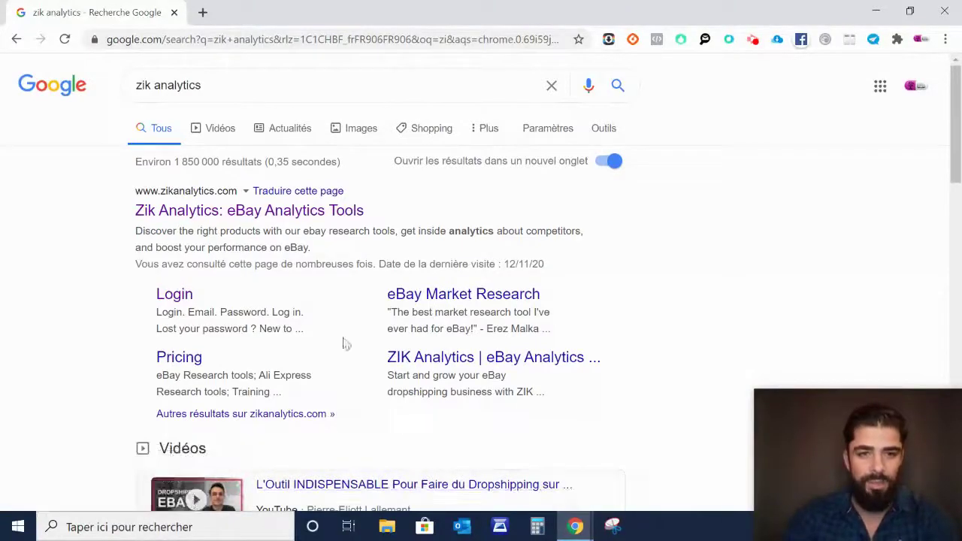
Open the Zik Analytics website from the search results and translate the page into French.
{"action": "left_click", "coordinate": [219, 214]}
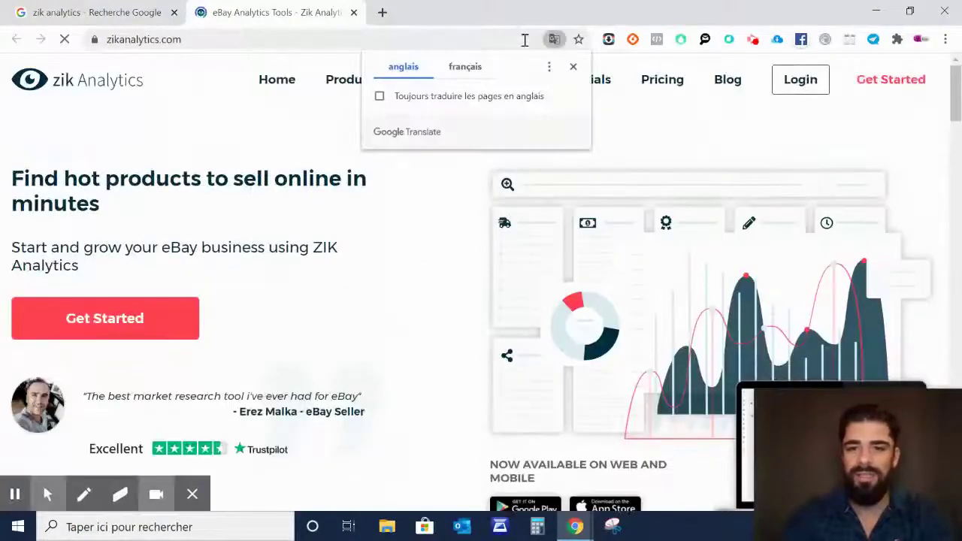
{"action": "left_click", "coordinate": [463, 74]}
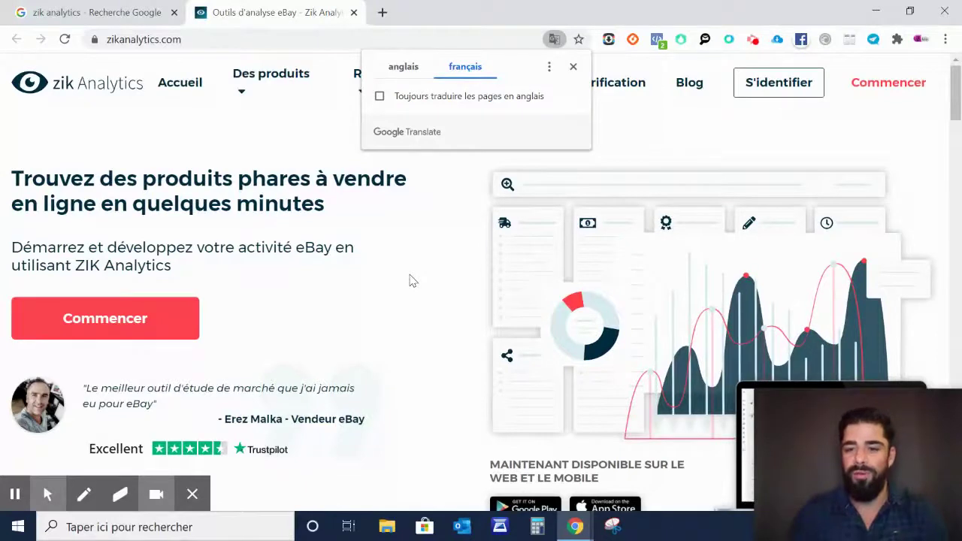
{"action": "left_click", "coordinate": [574, 67]}
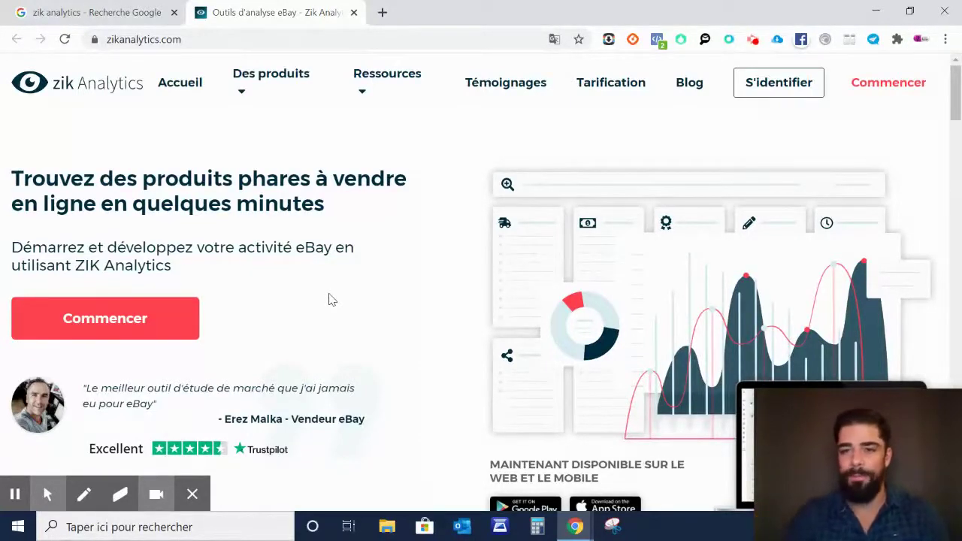
Open the pricing page and examine the monthly and annual offers of the Entrée plan.
{"action": "left_click", "coordinate": [633, 90]}
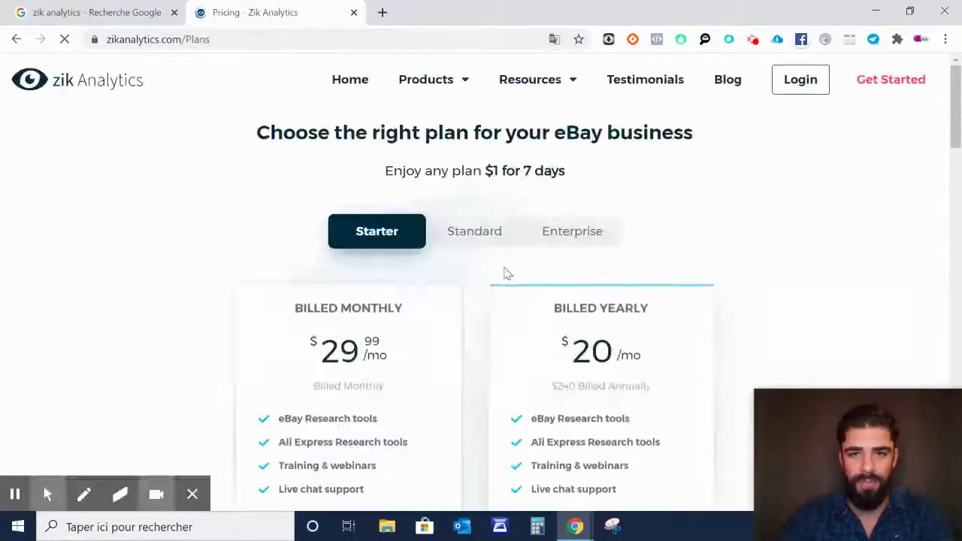
{"action": "scroll", "coordinate": [489, 265], "scroll_direction": "down", "scroll_amount": 2}
{"action": "scroll", "coordinate": [467, 290], "scroll_direction": "up", "scroll_amount": 1}
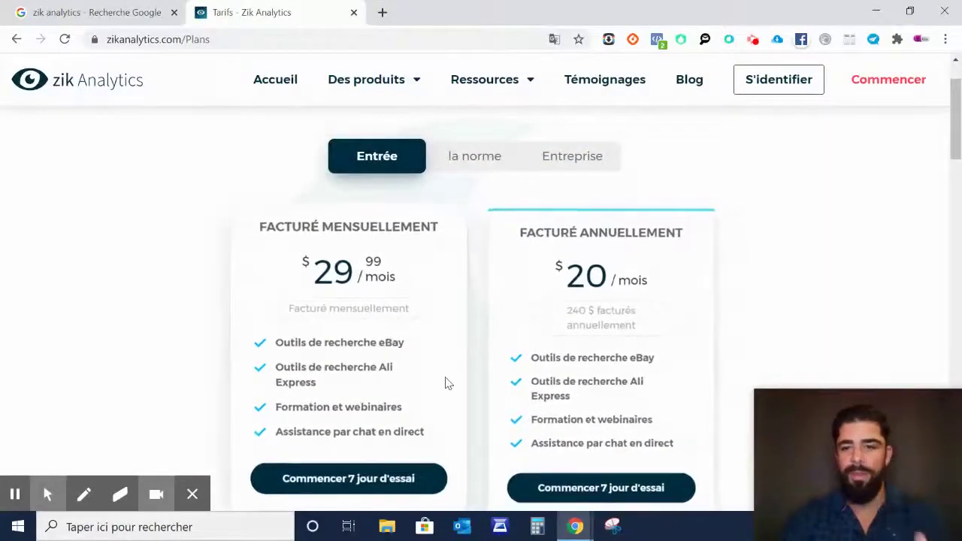
{"action": "left_click", "coordinate": [194, 491]}
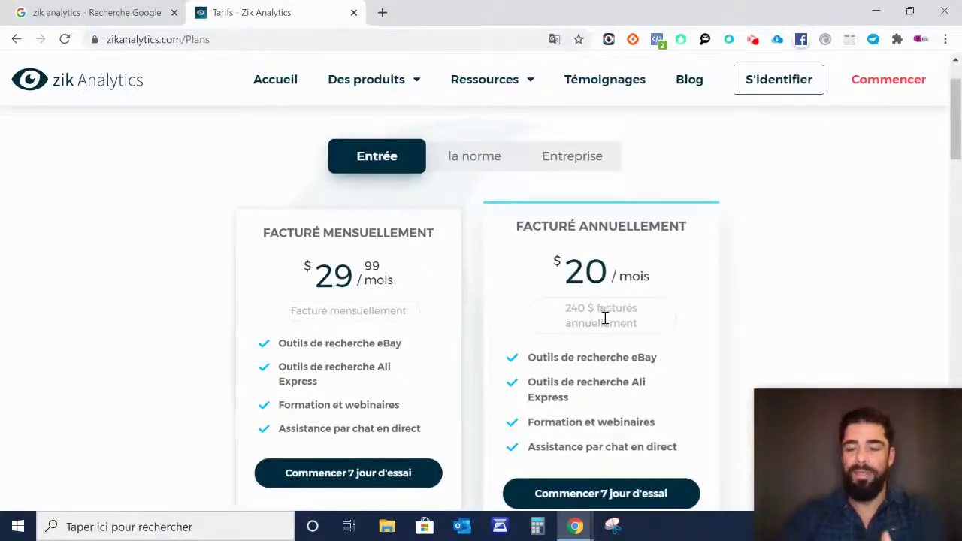
{"action": "scroll", "coordinate": [605, 317], "scroll_direction": "down", "scroll_amount": 1}
{"action": "scroll", "coordinate": [604, 322], "scroll_direction": "up", "scroll_amount": 2}
{"action": "scroll", "coordinate": [621, 316], "scroll_direction": "down", "scroll_amount": 1}
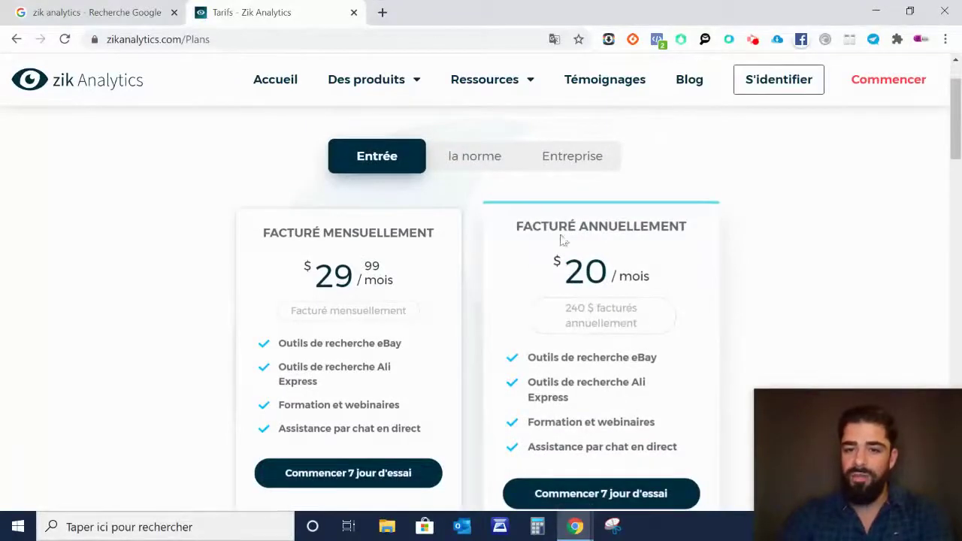
Examine the prices and included features of the "la norme" and Entreprise plans.
{"action": "left_click", "coordinate": [477, 158]}
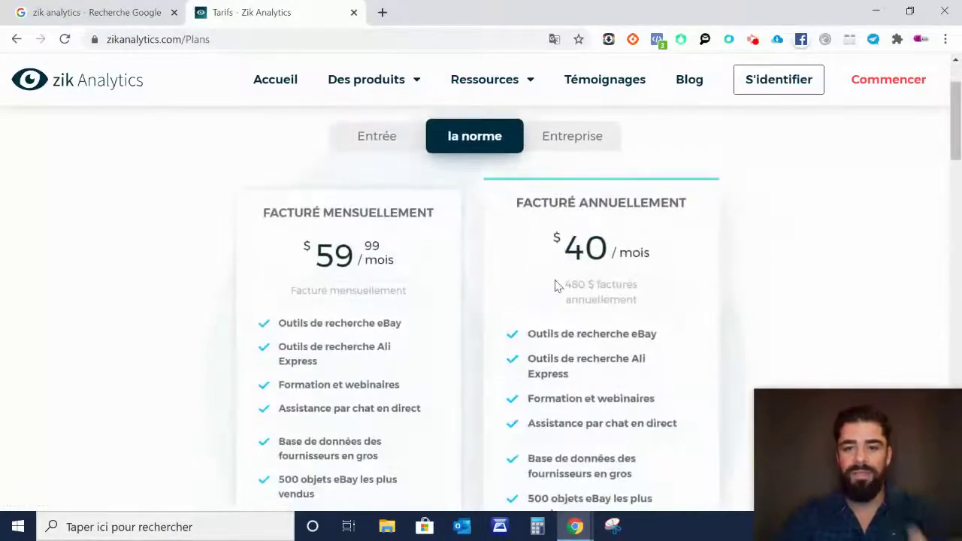
{"action": "scroll", "coordinate": [556, 281], "scroll_direction": "down", "scroll_amount": 2}
{"action": "scroll", "coordinate": [556, 281], "scroll_direction": "up", "scroll_amount": 1}
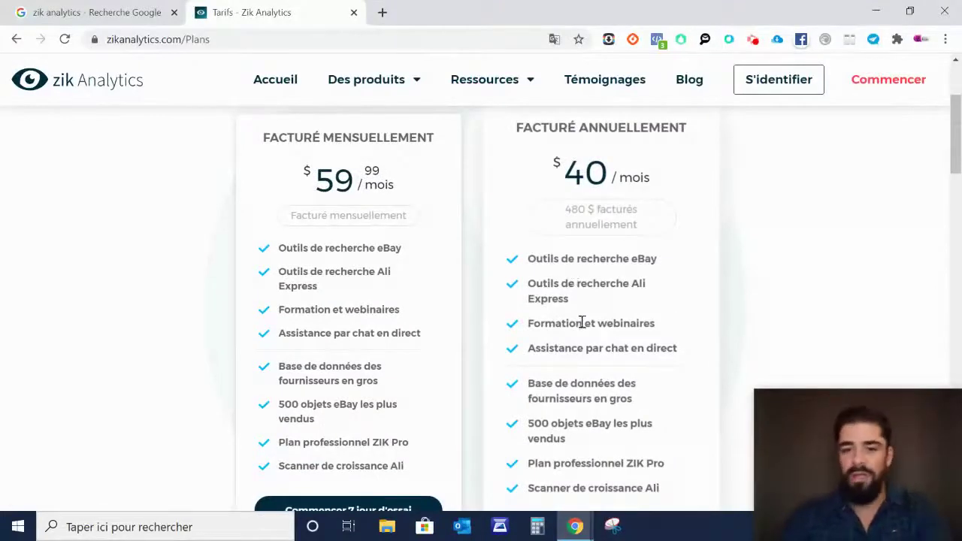
{"action": "scroll", "coordinate": [581, 319], "scroll_direction": "down", "scroll_amount": 2}
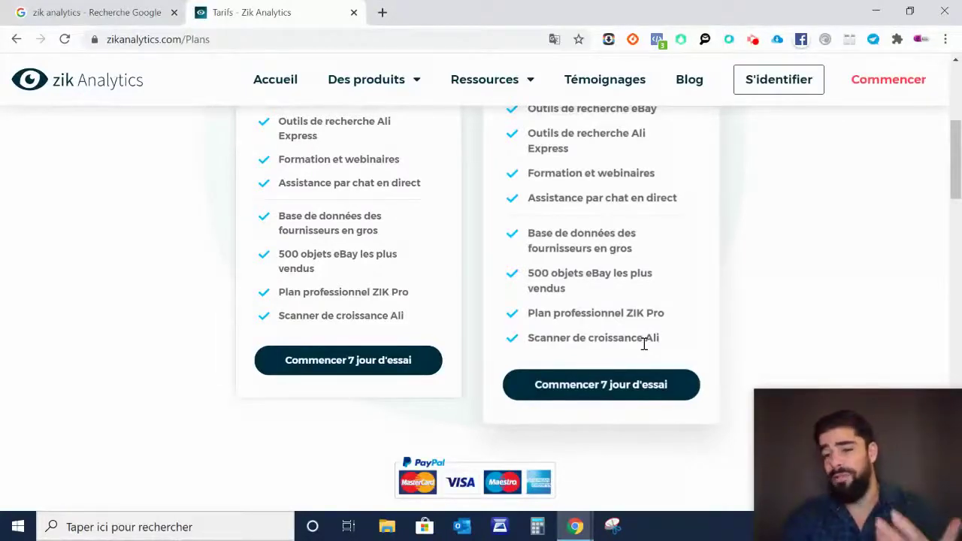
{"action": "scroll", "coordinate": [672, 278], "scroll_direction": "up", "scroll_amount": 3}
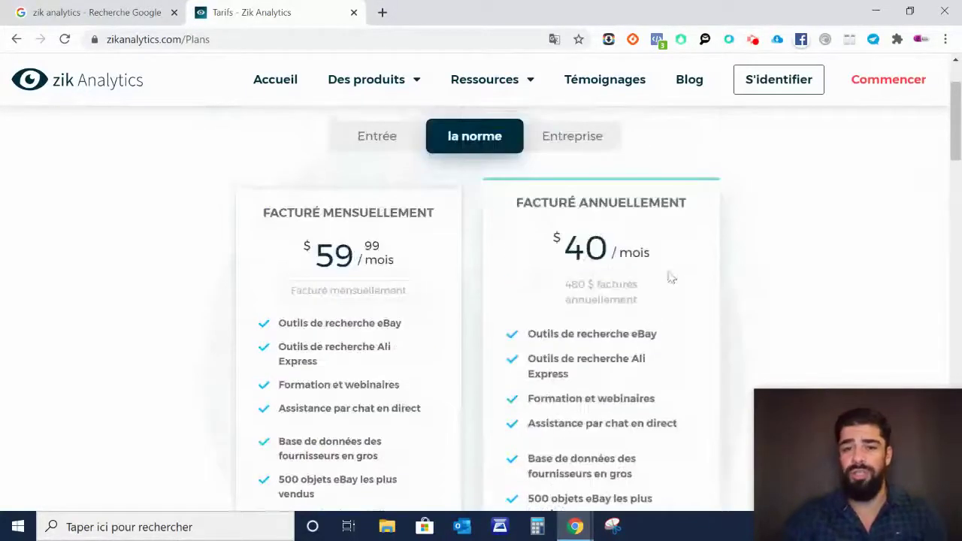
{"action": "left_click", "coordinate": [586, 138]}
{"action": "scroll", "coordinate": [605, 339], "scroll_direction": "down", "scroll_amount": 3}
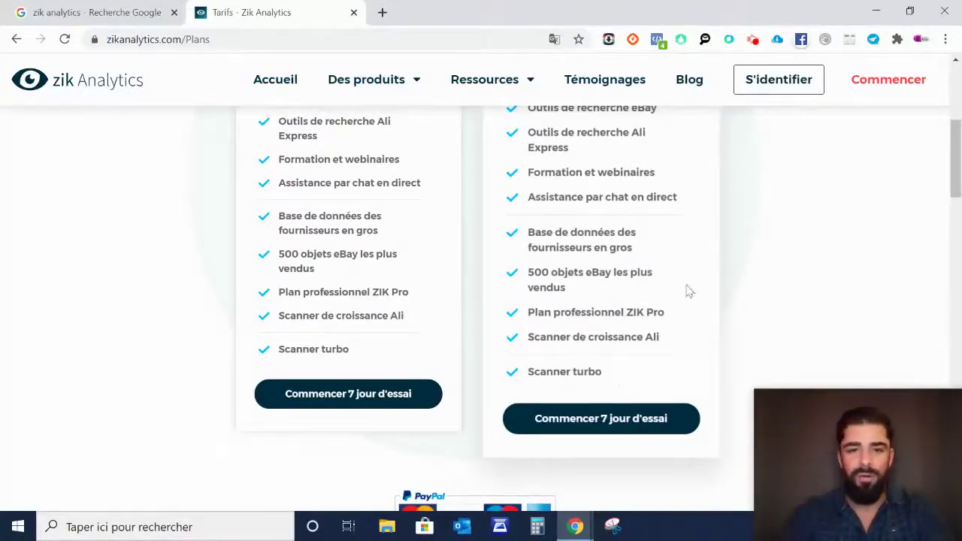
Switch back to the Entrée plan and review what its monthly and annual offers include.
{"action": "scroll", "coordinate": [323, 279], "scroll_direction": "up", "scroll_amount": 5}
{"action": "left_click", "coordinate": [347, 237]}
{"action": "scroll", "coordinate": [413, 260], "scroll_direction": "down", "scroll_amount": 1}
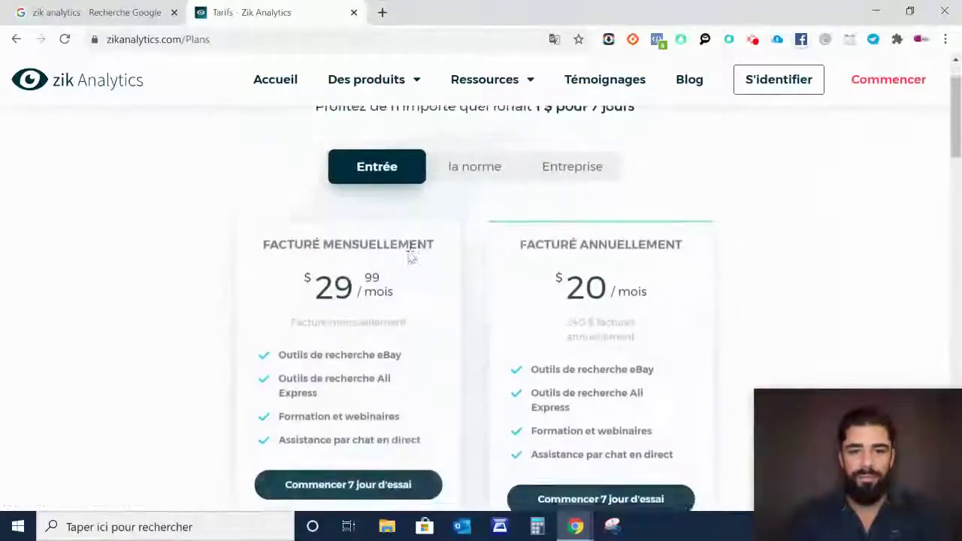
{"action": "scroll", "coordinate": [415, 271], "scroll_direction": "up", "scroll_amount": 1}
{"action": "scroll", "coordinate": [415, 276], "scroll_direction": "down", "scroll_amount": 1}
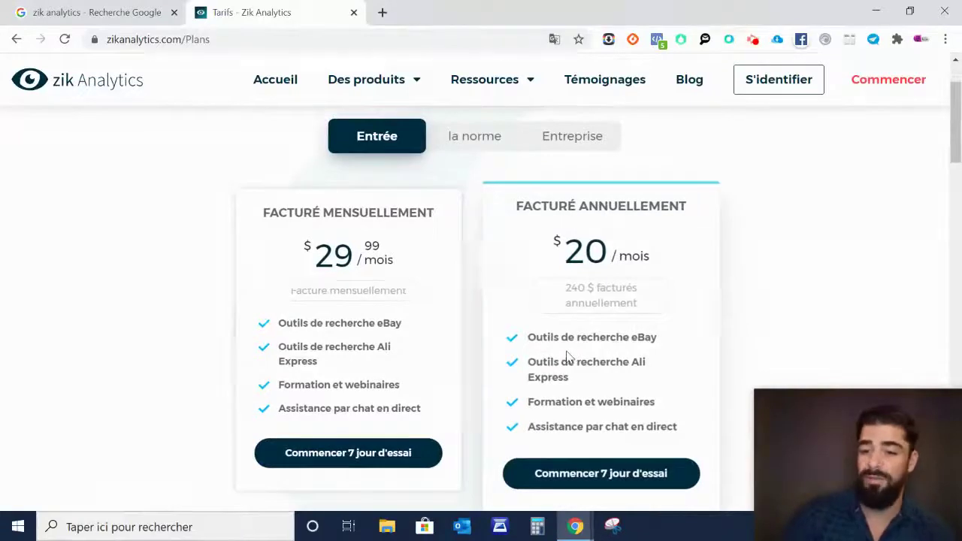
{"action": "scroll", "coordinate": [679, 358], "scroll_direction": "down", "scroll_amount": 2}
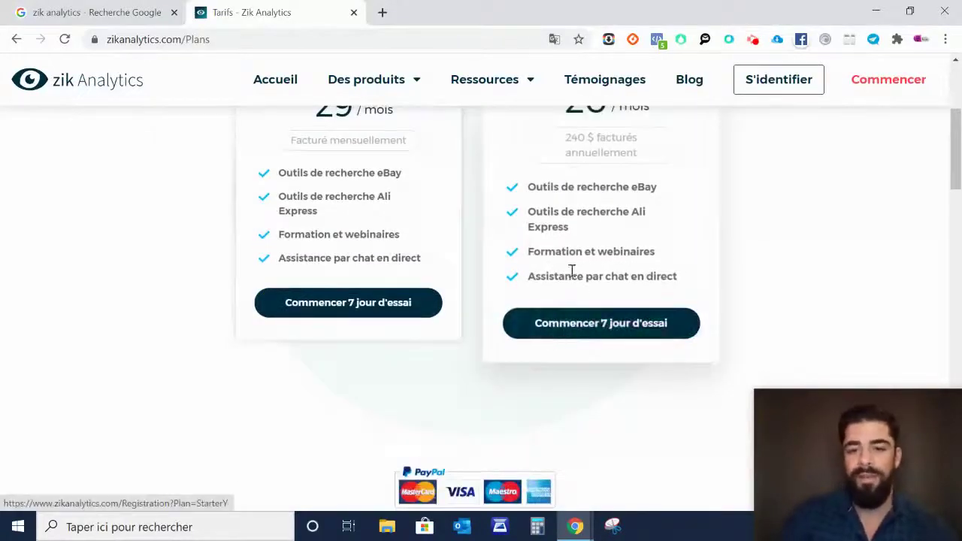
View the 7-day trial registration form for the annual Entrée plan and return to the pricing page.
{"action": "left_click", "coordinate": [570, 333]}
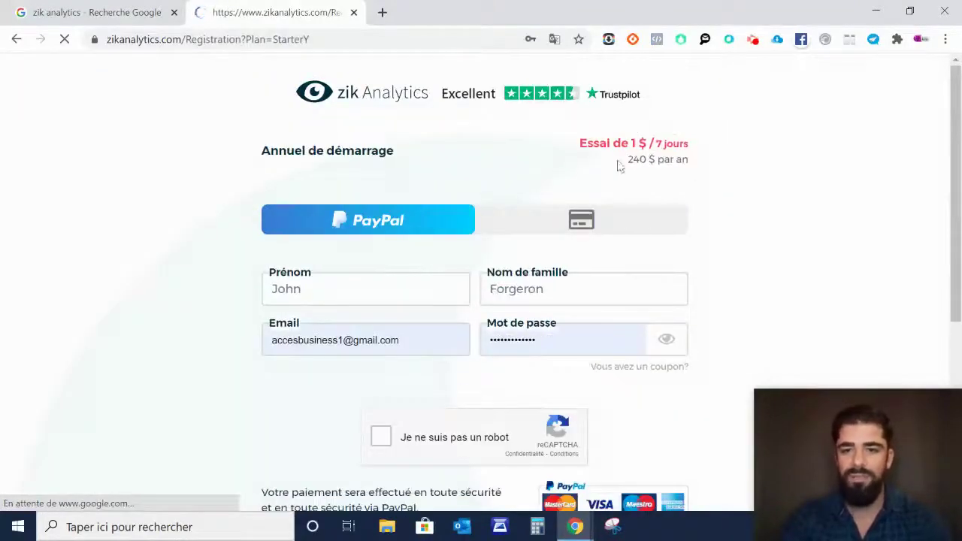
{"action": "left_click", "coordinate": [15, 39]}
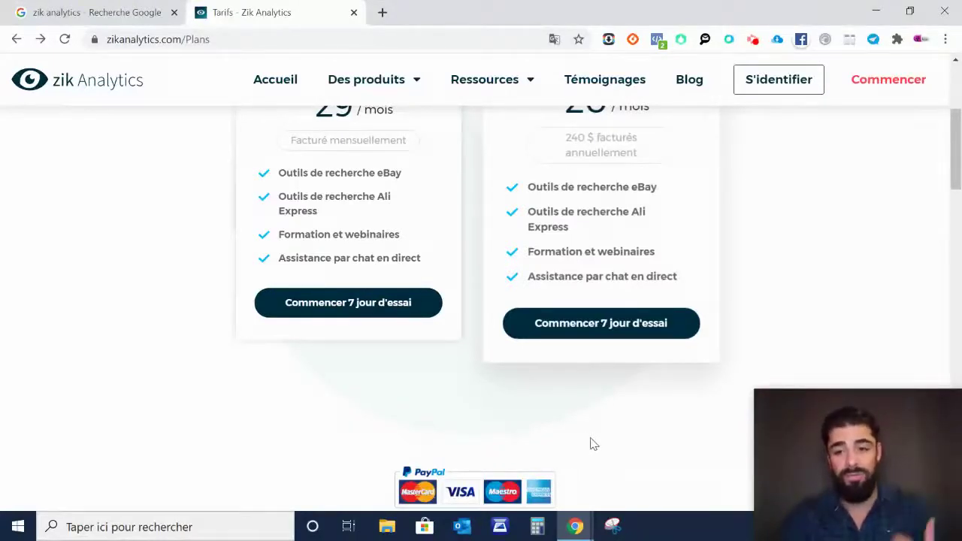
{"action": "scroll", "coordinate": [665, 409], "scroll_direction": "up", "scroll_amount": 2}
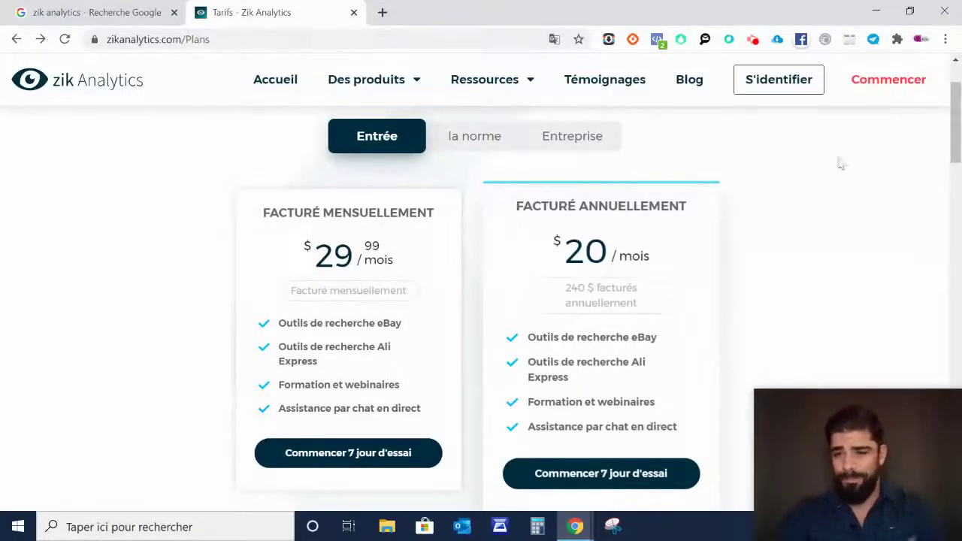
Log in to Zik Analytics with the prefilled credentials and dismiss the translation offer.
{"action": "left_click", "coordinate": [768, 88]}
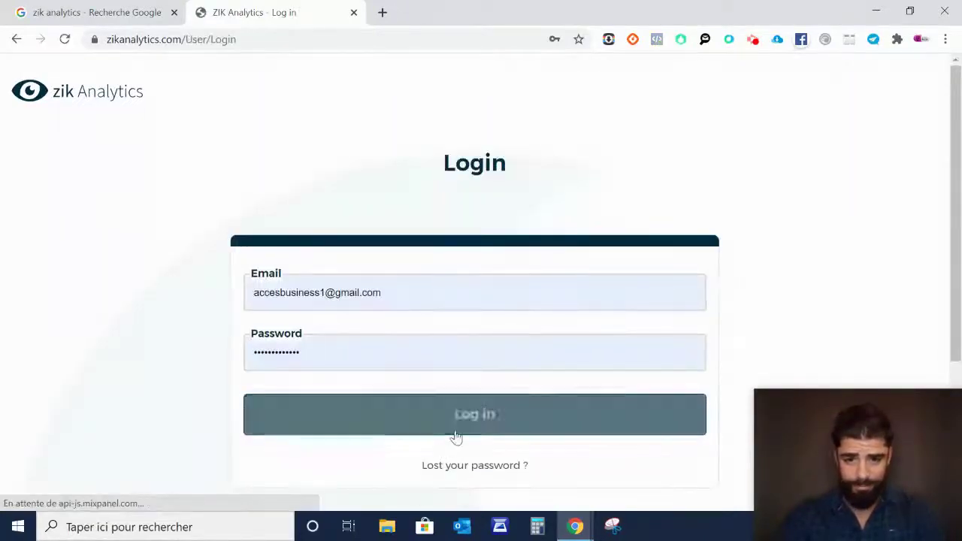
{"action": "left_click", "coordinate": [467, 424]}
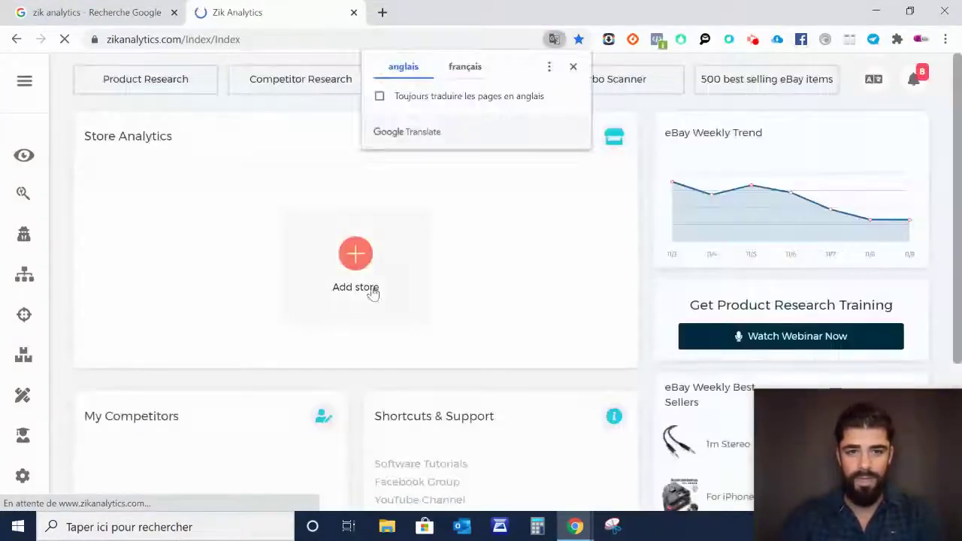
{"action": "left_click", "coordinate": [571, 67]}
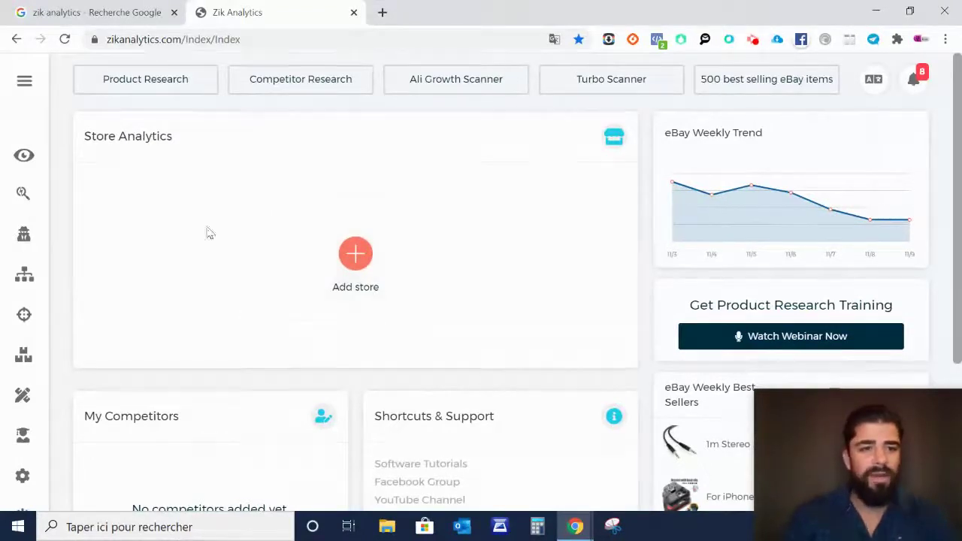
Reload the dashboard, and open the eBay product research page to look over its search filters.
{"action": "left_click", "coordinate": [30, 165]}
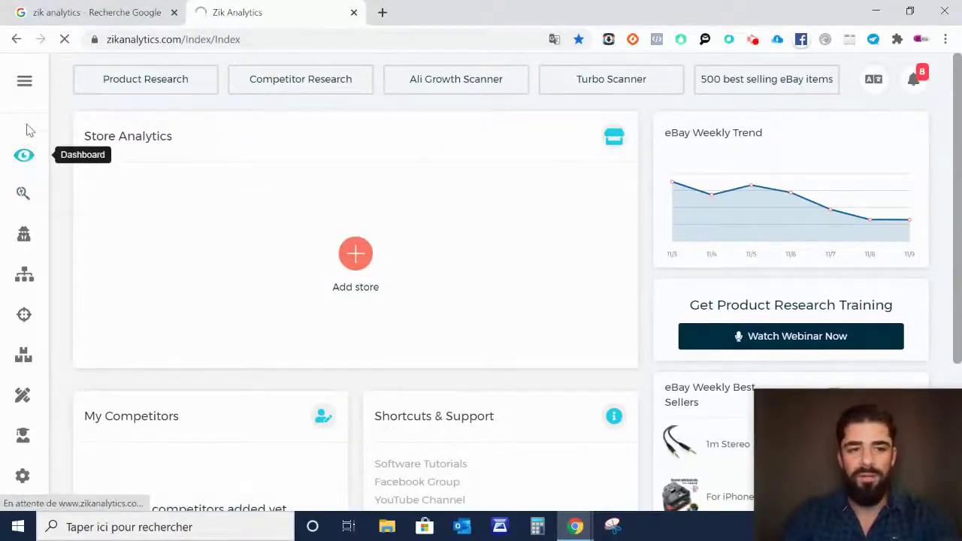
{"action": "left_click", "coordinate": [27, 85]}
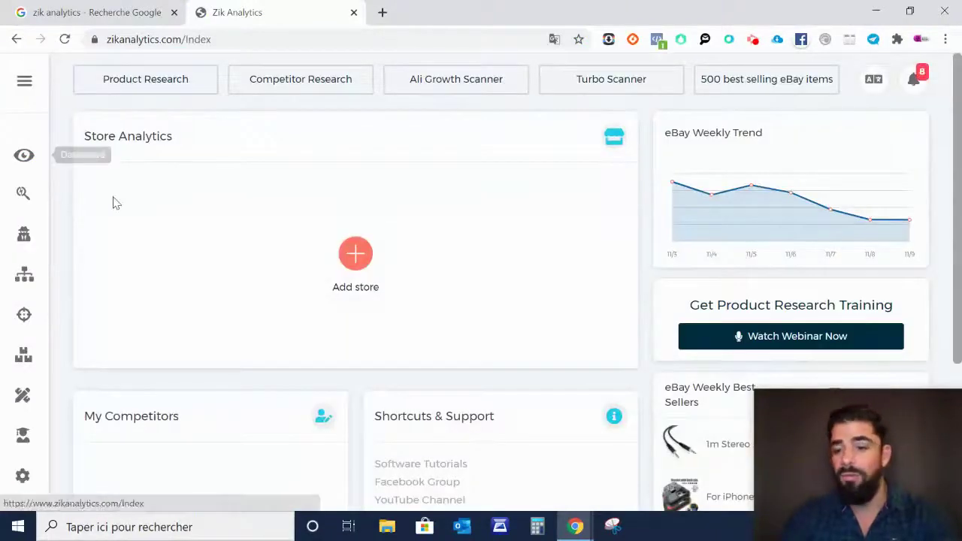
{"action": "left_click", "coordinate": [22, 197]}
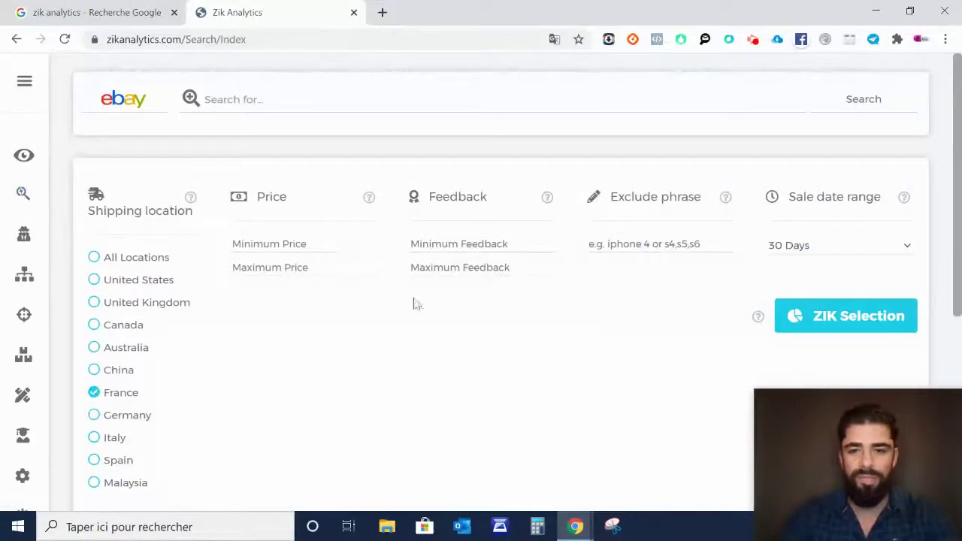
{"action": "scroll", "coordinate": [294, 345], "scroll_direction": "down", "scroll_amount": 3}
{"action": "scroll", "coordinate": [294, 345], "scroll_direction": "up", "scroll_amount": 2}
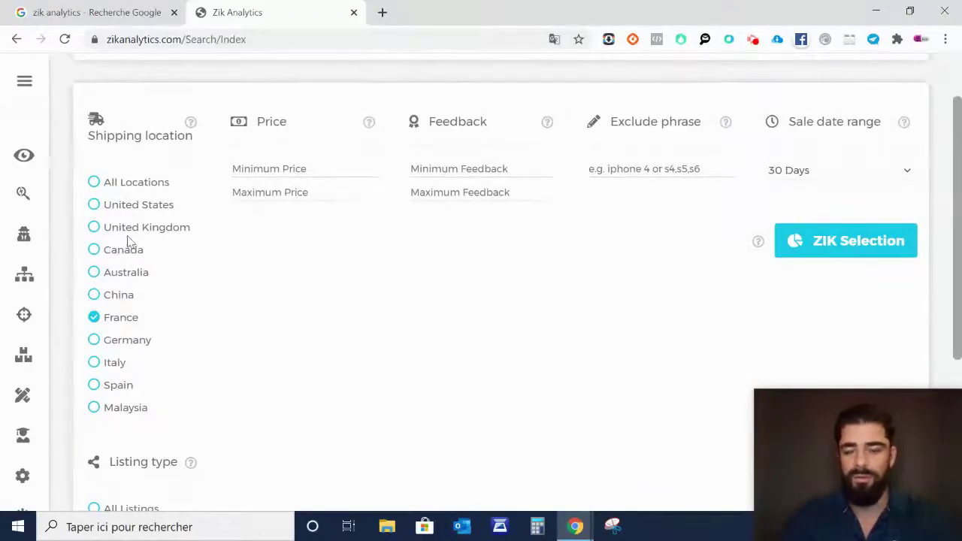
Try United Kingdom as the shipping location and set it back to France.
{"action": "left_click", "coordinate": [95, 227]}
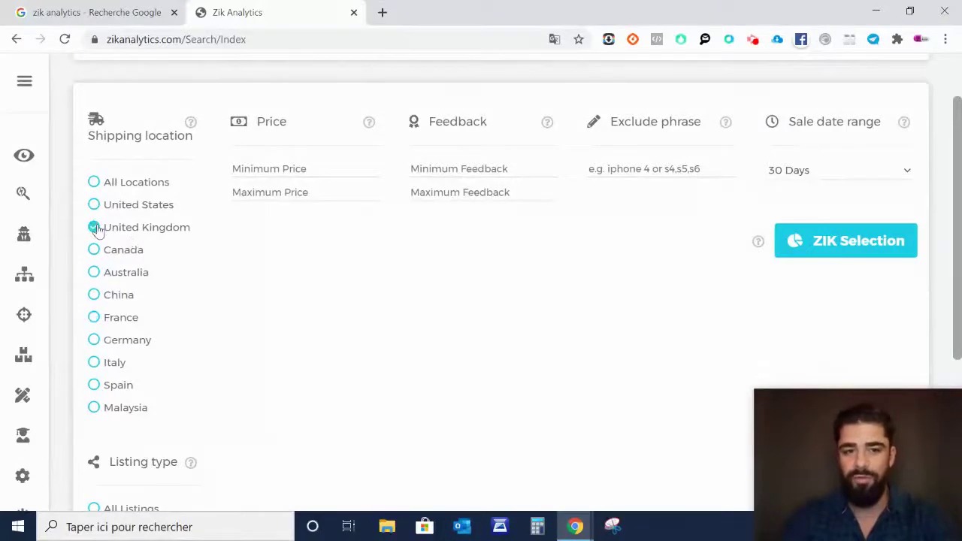
{"action": "left_click", "coordinate": [94, 317]}
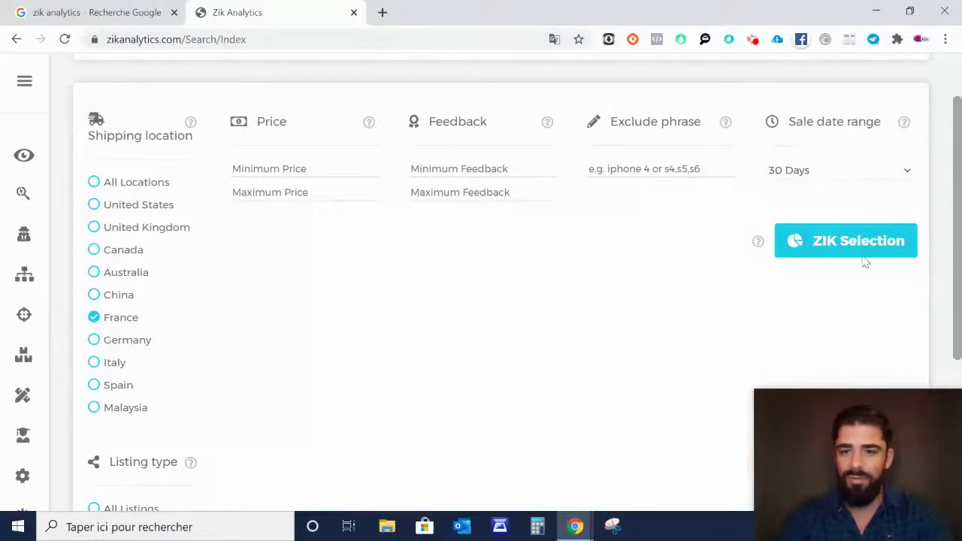
Check the available sale date ranges and keep 30 Days selected.
{"action": "left_click", "coordinate": [904, 171]}
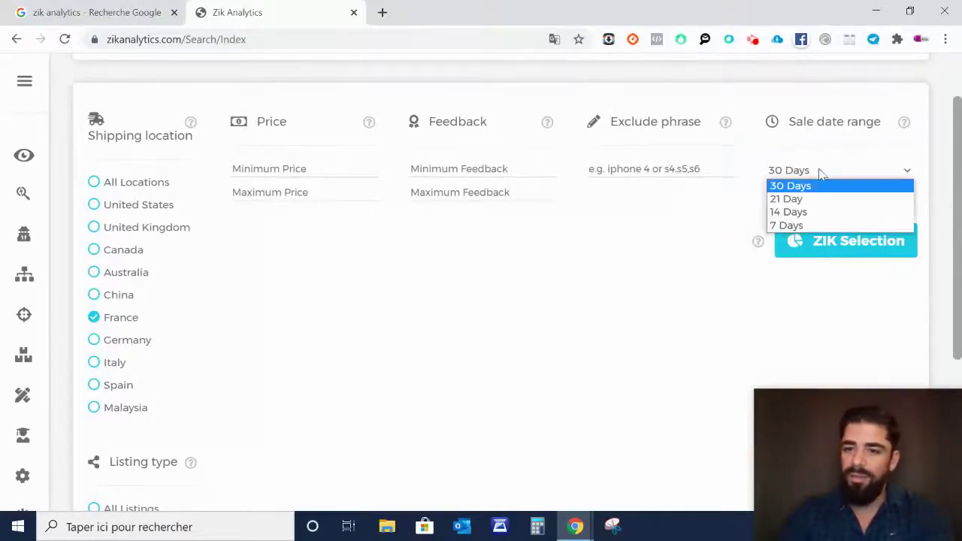
{"action": "left_click", "coordinate": [787, 188]}
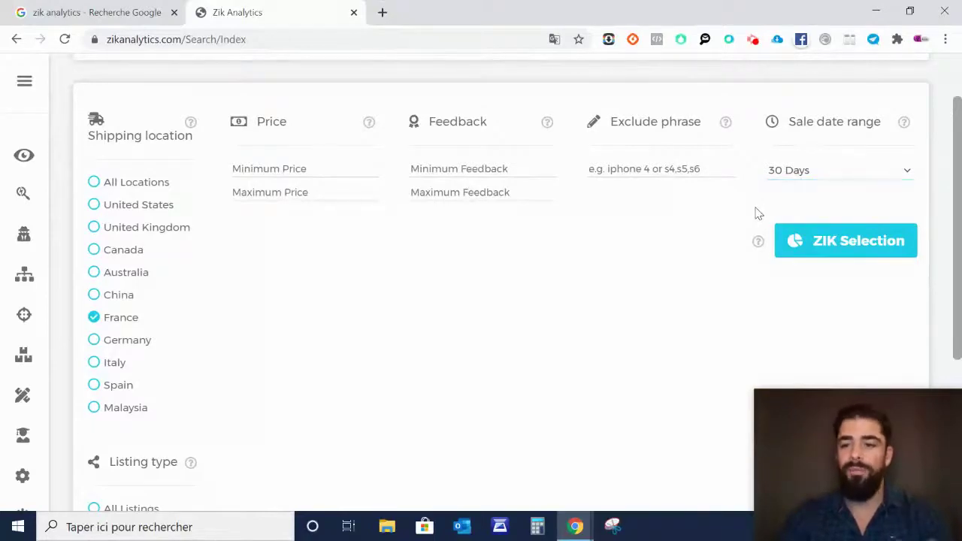
{"action": "left_click", "coordinate": [899, 176]}
{"action": "left_click", "coordinate": [822, 188]}
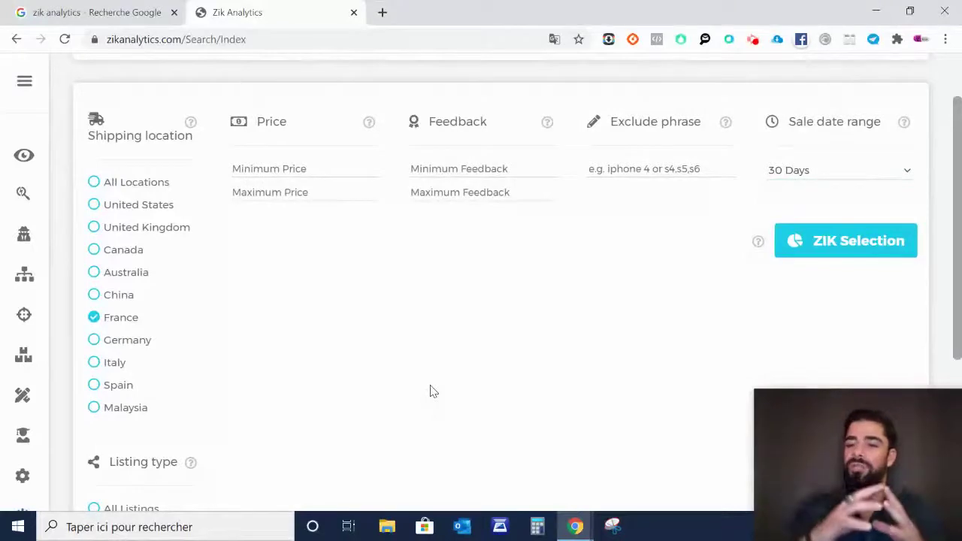
Search the eBay product research for "autocollant" without setting a price limit.
{"action": "left_click", "coordinate": [295, 169]}
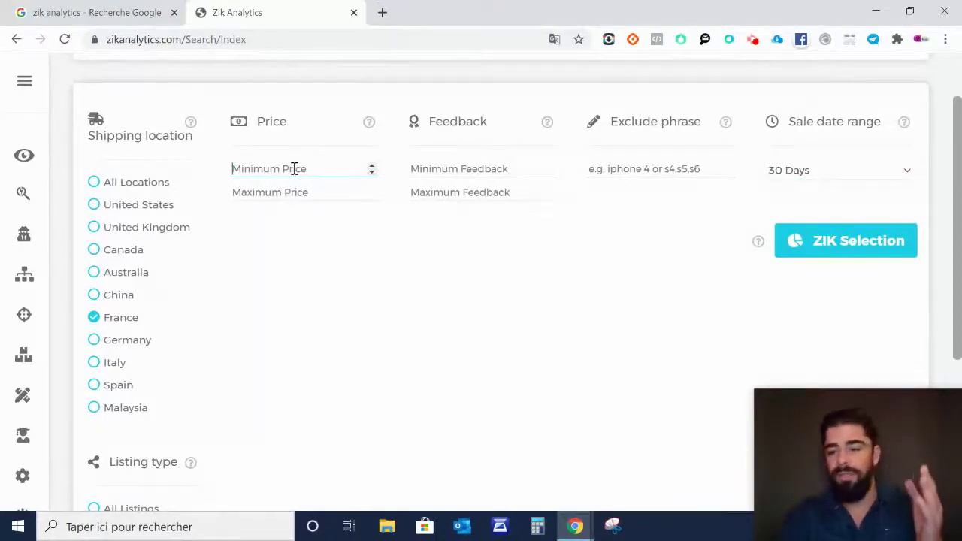
{"action": "scroll", "coordinate": [408, 262], "scroll_direction": "up", "scroll_amount": 1}
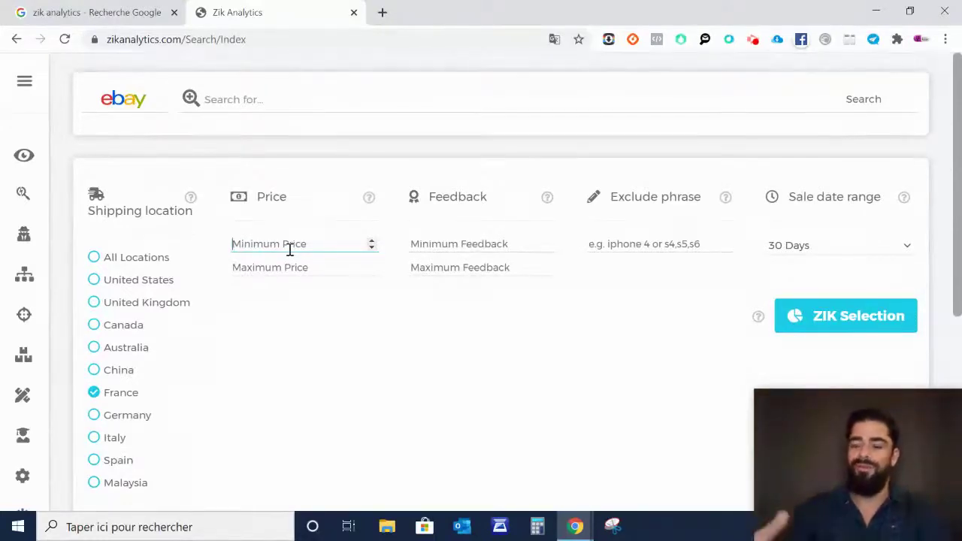
{"action": "left_click", "coordinate": [310, 101]}
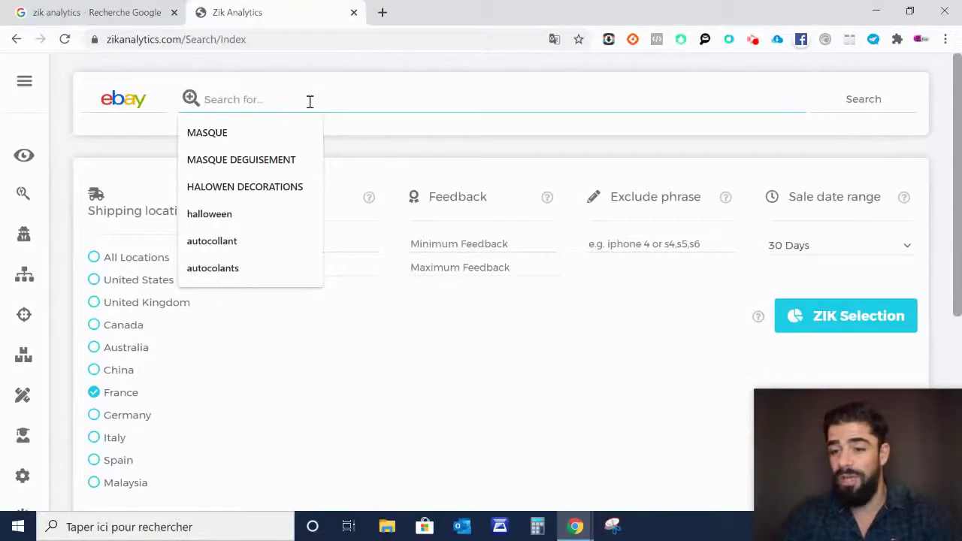
{"action": "type", "text": "a"}
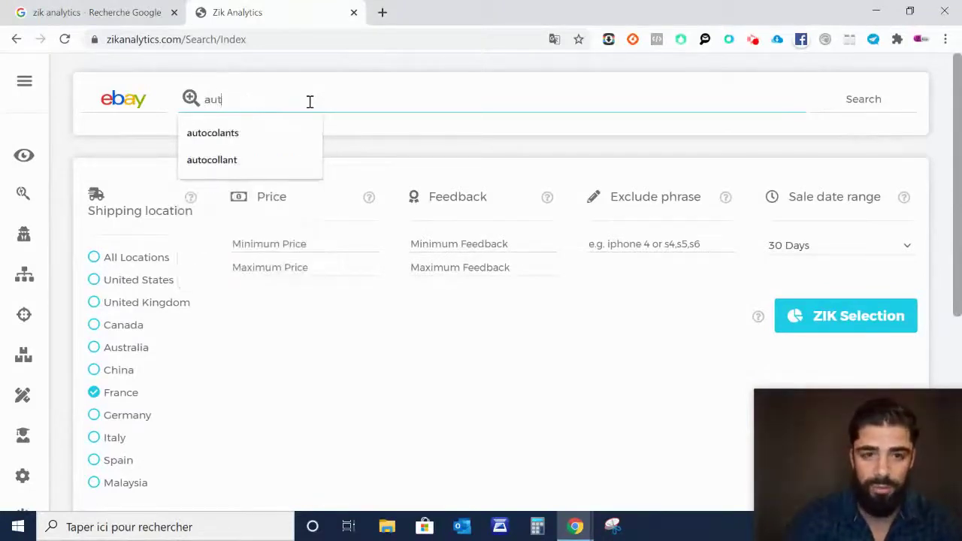
{"action": "type", "text": "ut"}
{"action": "left_click", "coordinate": [236, 160]}
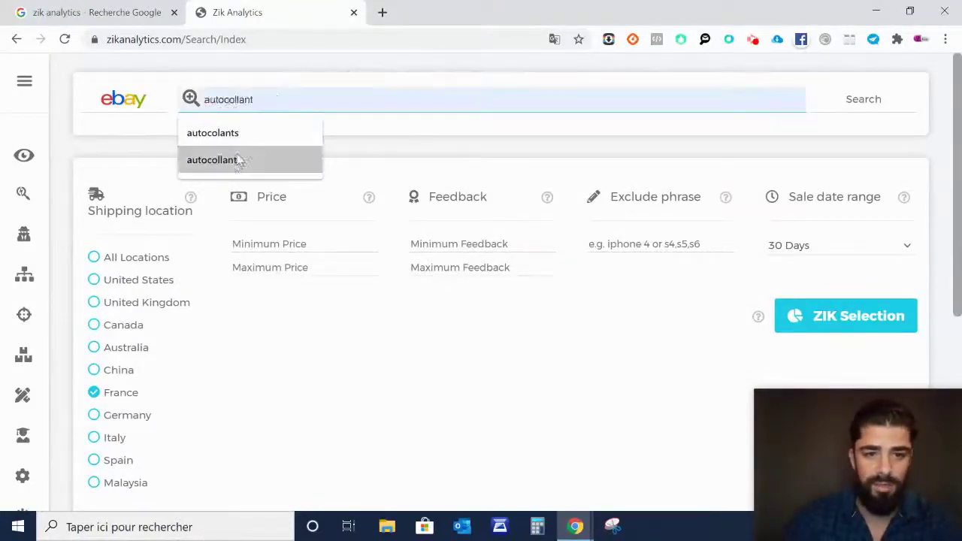
{"action": "left_click", "coordinate": [864, 98]}
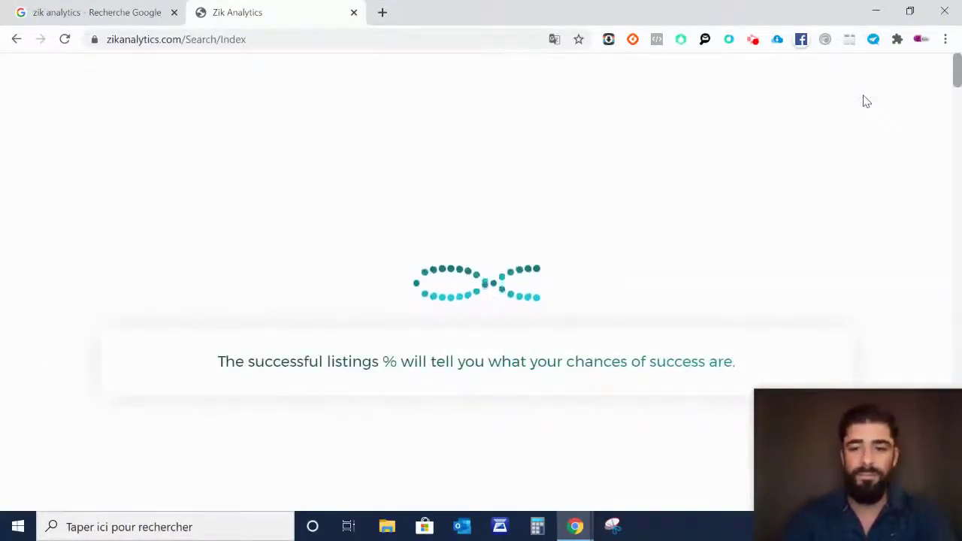
Select all the listings in the search results and run the ZIK Selection analysis on them.
{"action": "scroll", "coordinate": [715, 176], "scroll_direction": "down", "scroll_amount": 3}
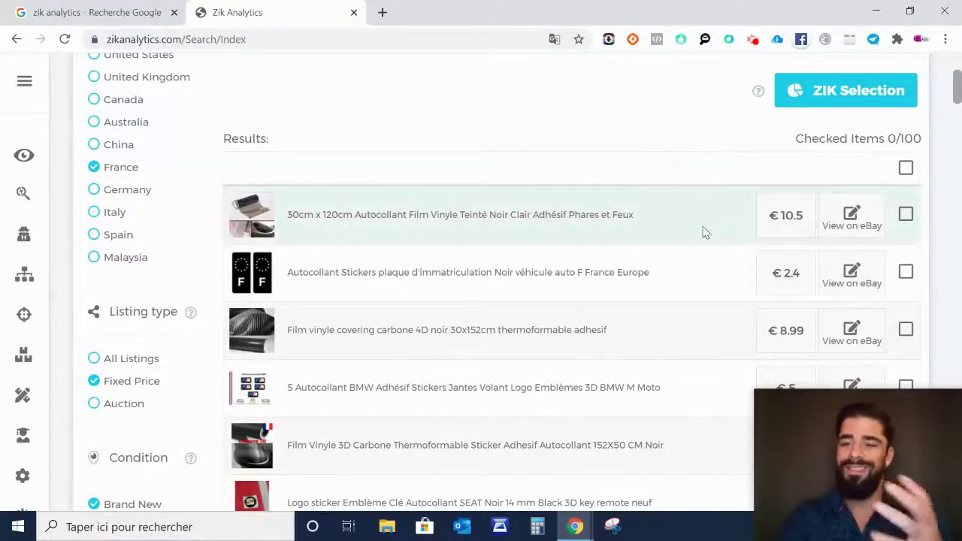
{"action": "scroll", "coordinate": [845, 161], "scroll_direction": "up", "scroll_amount": 2}
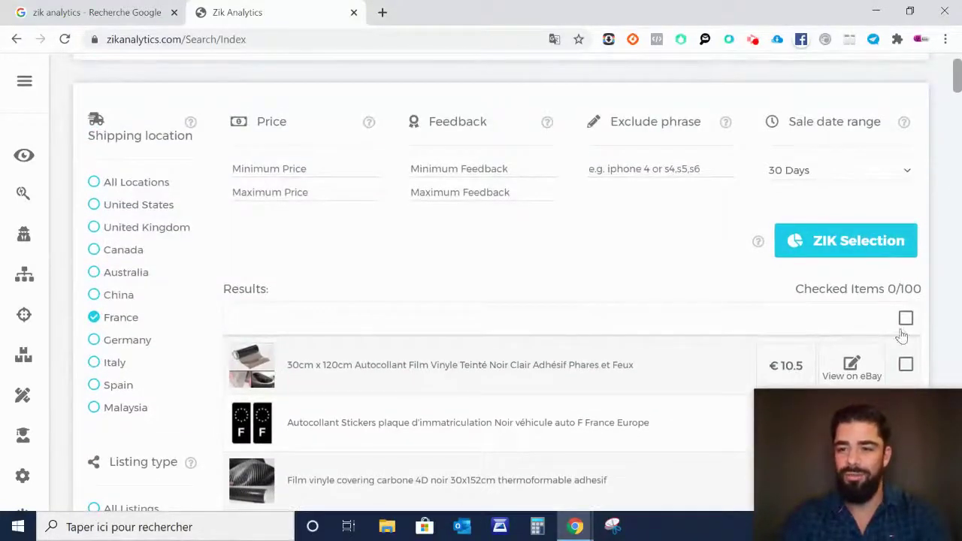
{"action": "left_click", "coordinate": [905, 320]}
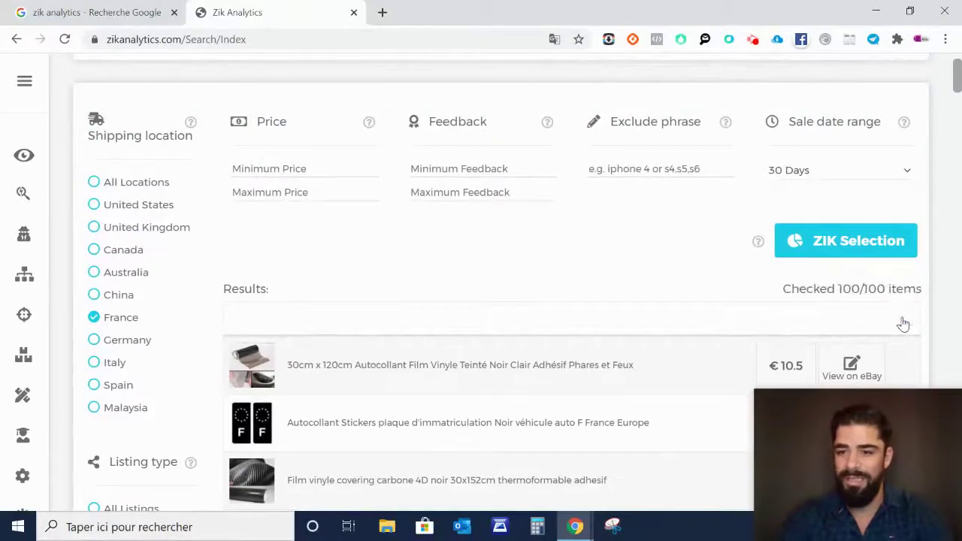
{"action": "left_click", "coordinate": [837, 250]}
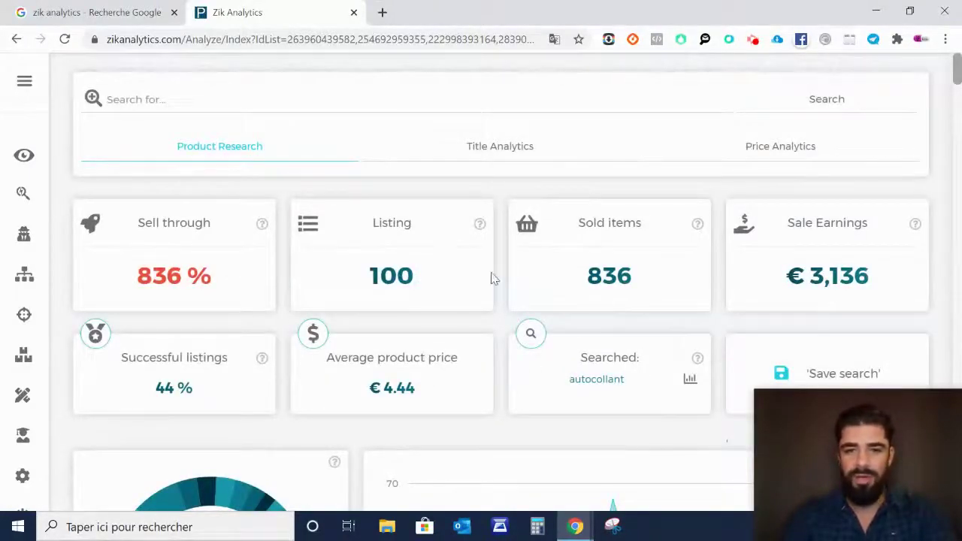
Examine the analysis statistics, the seller and sales charts, and the table of products with their sales, prices and locations.
{"action": "scroll", "coordinate": [684, 255], "scroll_direction": "down", "scroll_amount": 1}
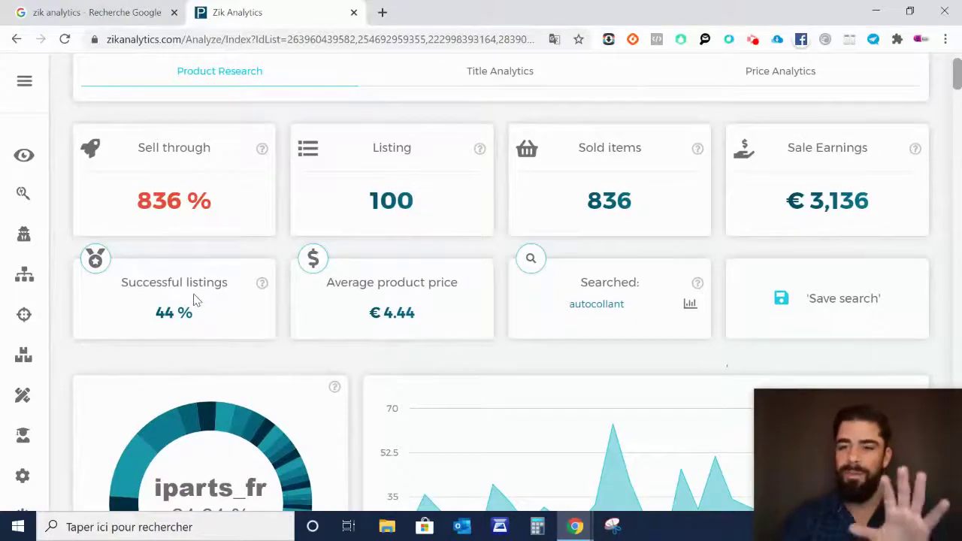
{"action": "scroll", "coordinate": [330, 236], "scroll_direction": "down", "scroll_amount": 1}
{"action": "scroll", "coordinate": [331, 236], "scroll_direction": "down", "scroll_amount": 5}
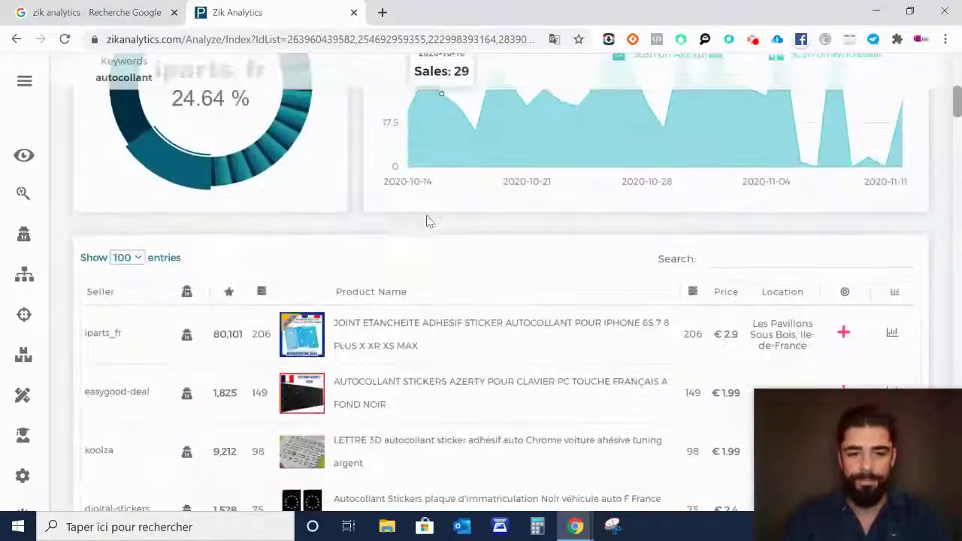
{"action": "scroll", "coordinate": [261, 237], "scroll_direction": "down", "scroll_amount": 2}
{"action": "scroll", "coordinate": [188, 233], "scroll_direction": "up", "scroll_amount": 1}
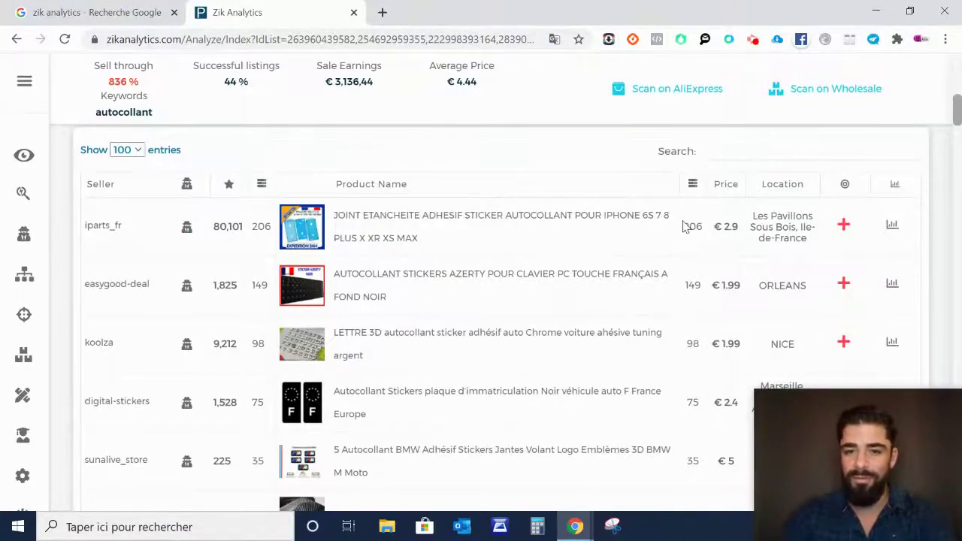
{"action": "scroll", "coordinate": [762, 225], "scroll_direction": "up", "scroll_amount": 2}
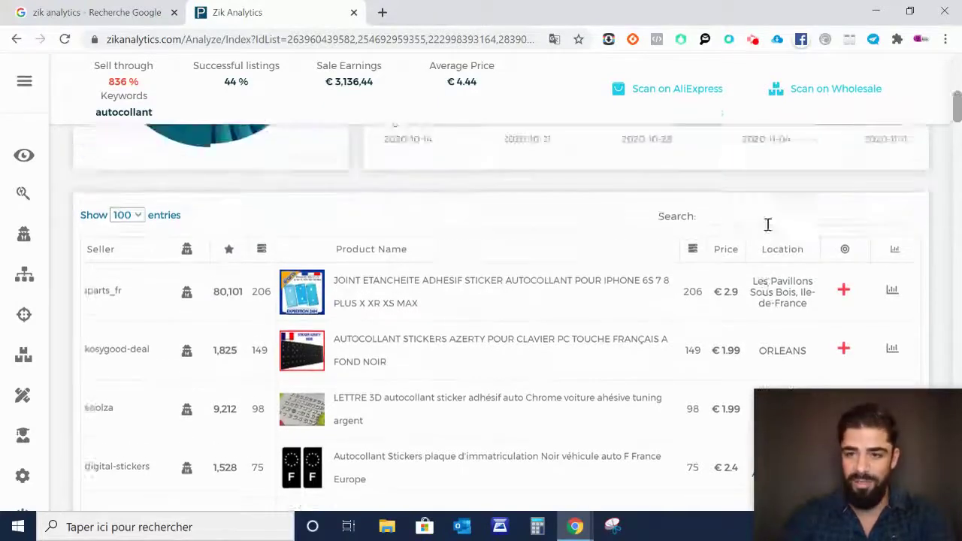
{"action": "scroll", "coordinate": [714, 263], "scroll_direction": "down", "scroll_amount": 2}
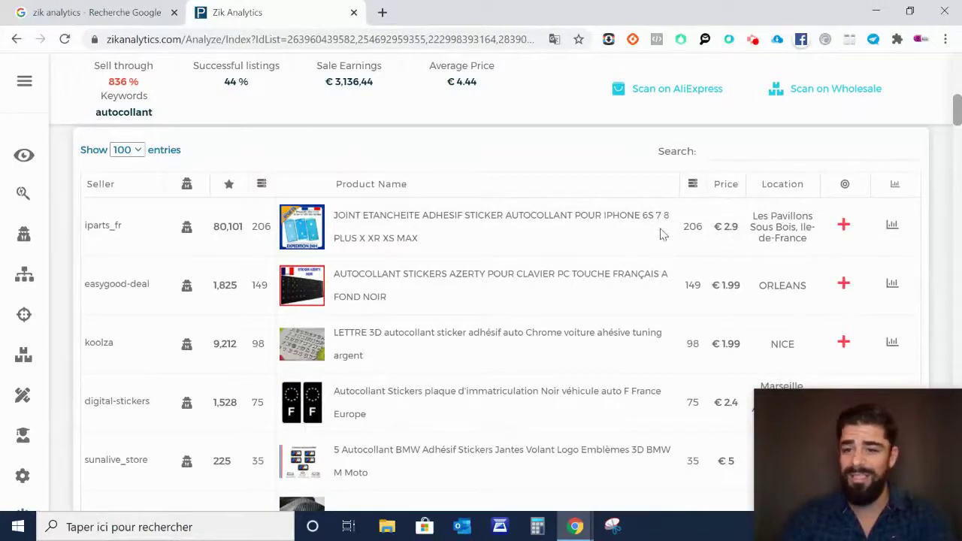
Open the eBay listing of the iPhone adhesive seal in the first row, check its price and sales details, and close it.
{"action": "left_click", "coordinate": [485, 223]}
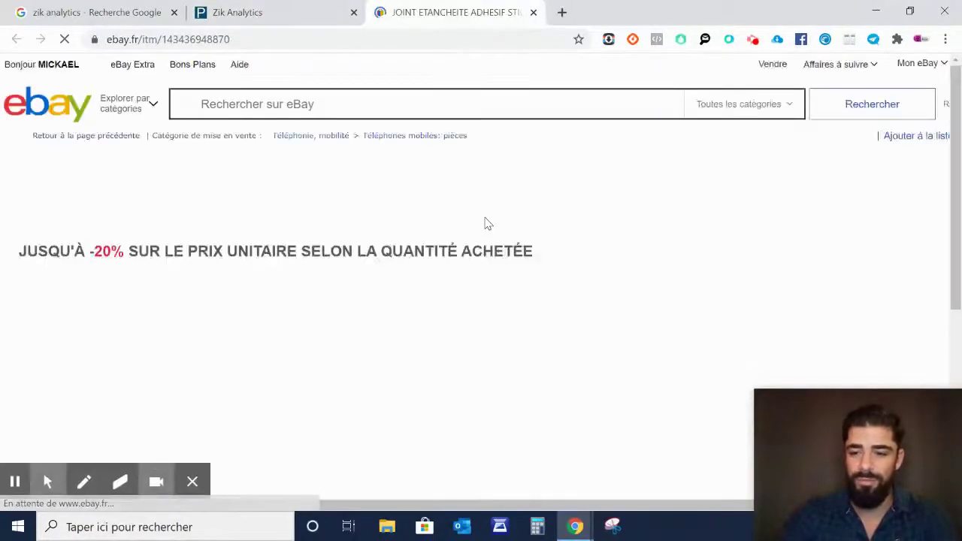
{"action": "scroll", "coordinate": [440, 188], "scroll_direction": "down", "scroll_amount": 3}
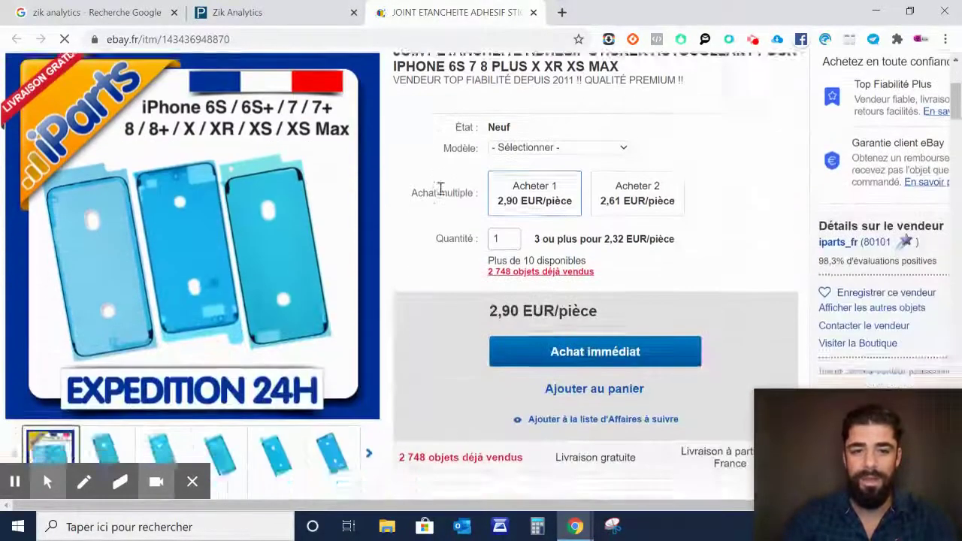
{"action": "scroll", "coordinate": [441, 188], "scroll_direction": "up", "scroll_amount": 3}
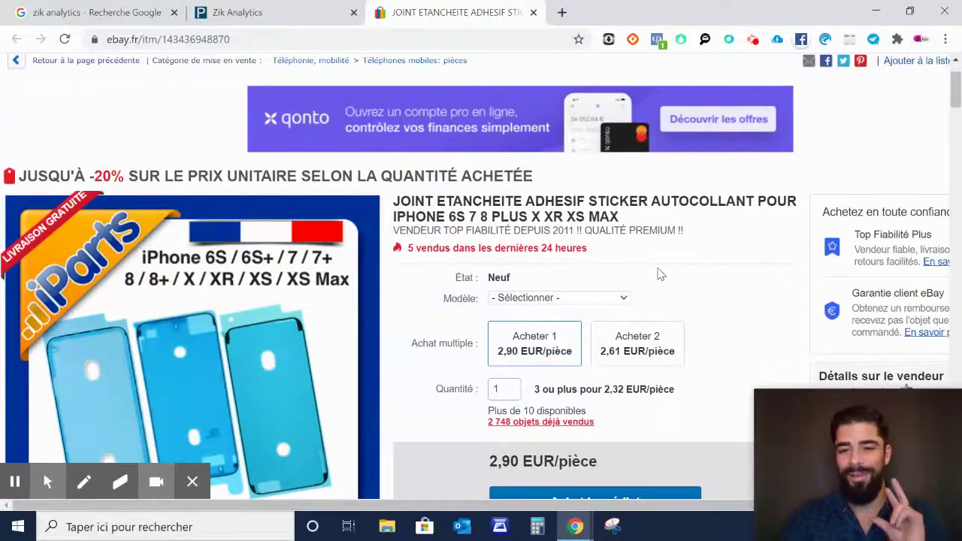
{"action": "scroll", "coordinate": [660, 275], "scroll_direction": "down", "scroll_amount": 3}
{"action": "scroll", "coordinate": [670, 251], "scroll_direction": "up", "scroll_amount": 2}
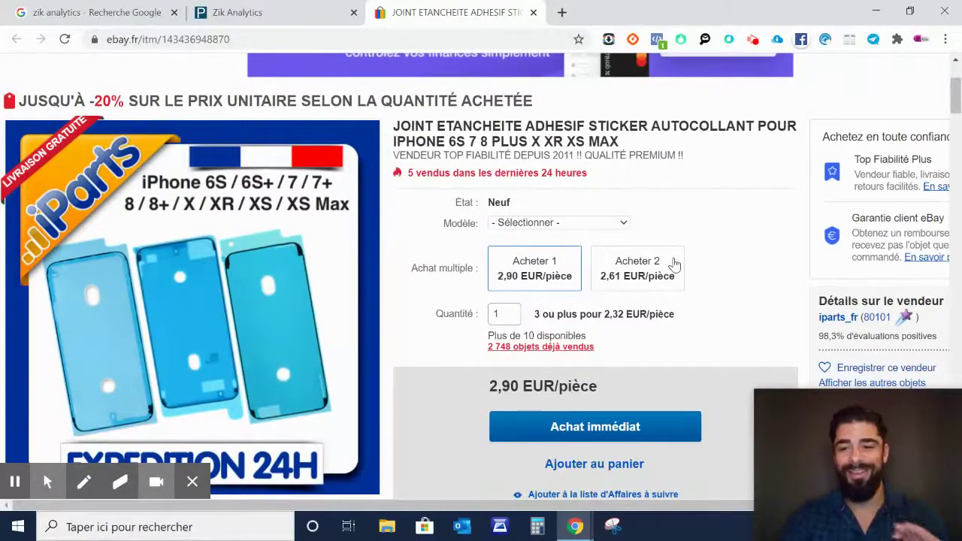
{"action": "scroll", "coordinate": [674, 263], "scroll_direction": "down", "scroll_amount": 3}
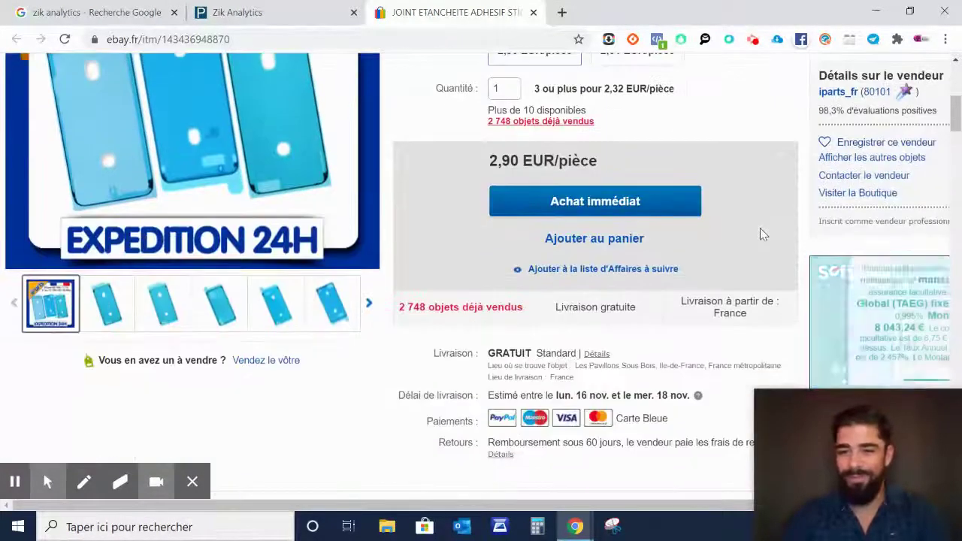
{"action": "scroll", "coordinate": [758, 233], "scroll_direction": "up", "scroll_amount": 2}
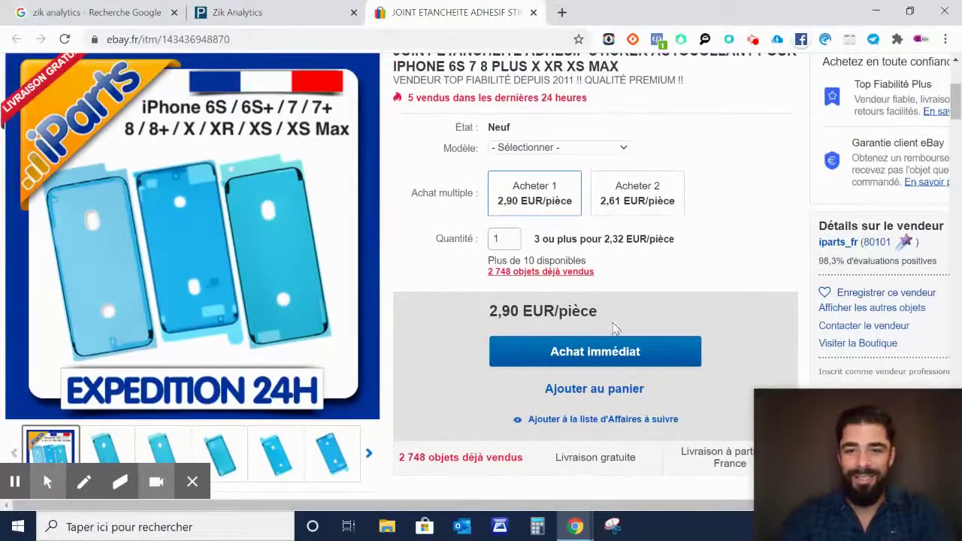
{"action": "left_click", "coordinate": [533, 13]}
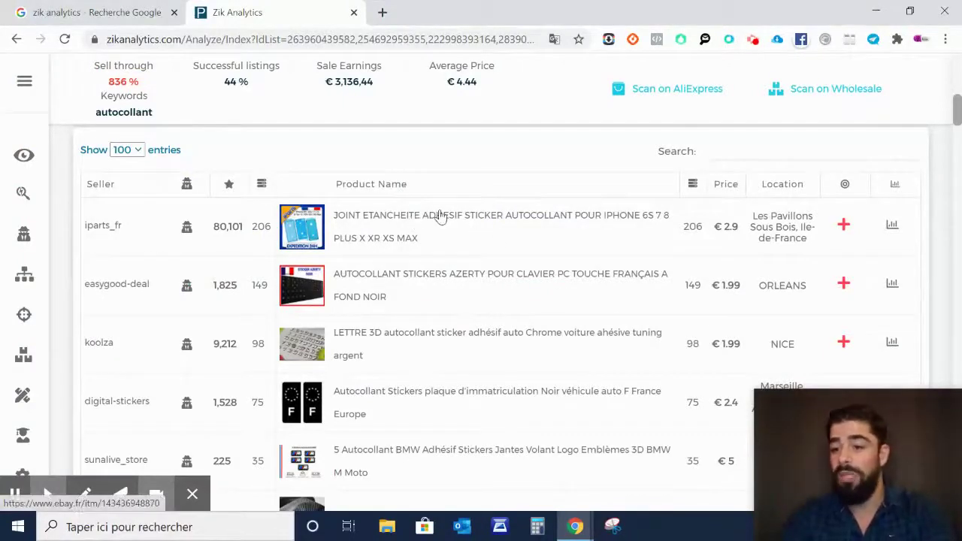
Open the competitor research for the first-row seller iparts_fr and review the store's 30-day statistics, filters and product list.
{"action": "left_click", "coordinate": [189, 239]}
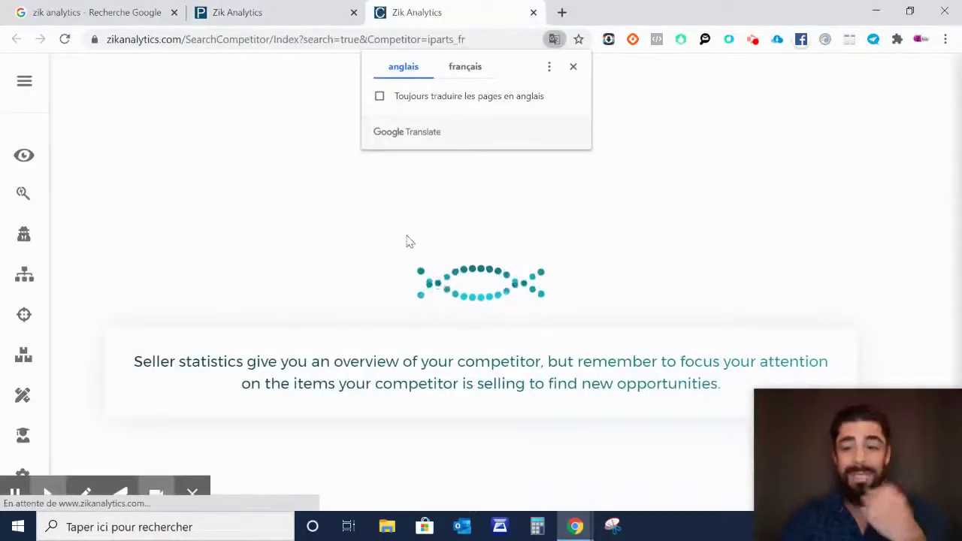
{"action": "left_click", "coordinate": [192, 493]}
{"action": "scroll", "coordinate": [703, 273], "scroll_direction": "down", "scroll_amount": 2}
{"action": "scroll", "coordinate": [751, 248], "scroll_direction": "up", "scroll_amount": 1}
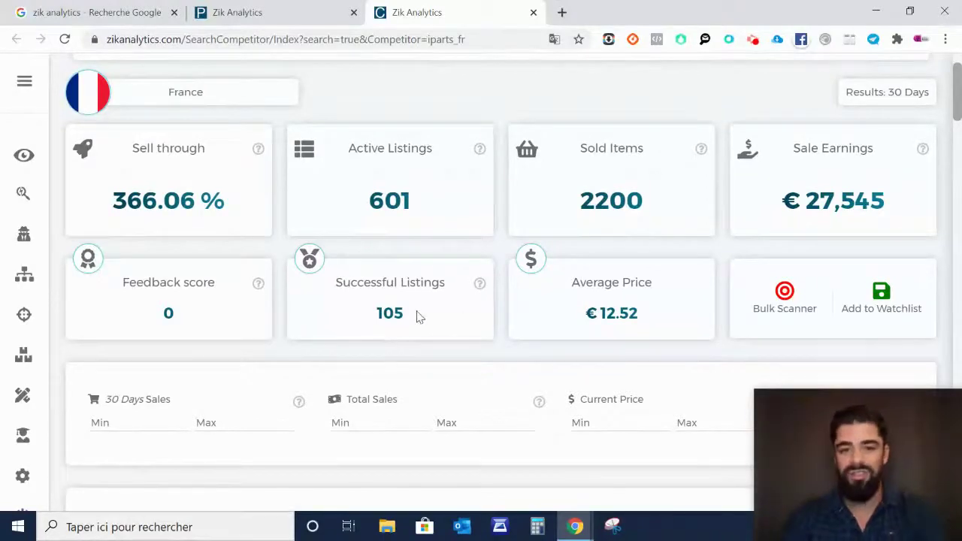
{"action": "scroll", "coordinate": [524, 308], "scroll_direction": "down", "scroll_amount": 3}
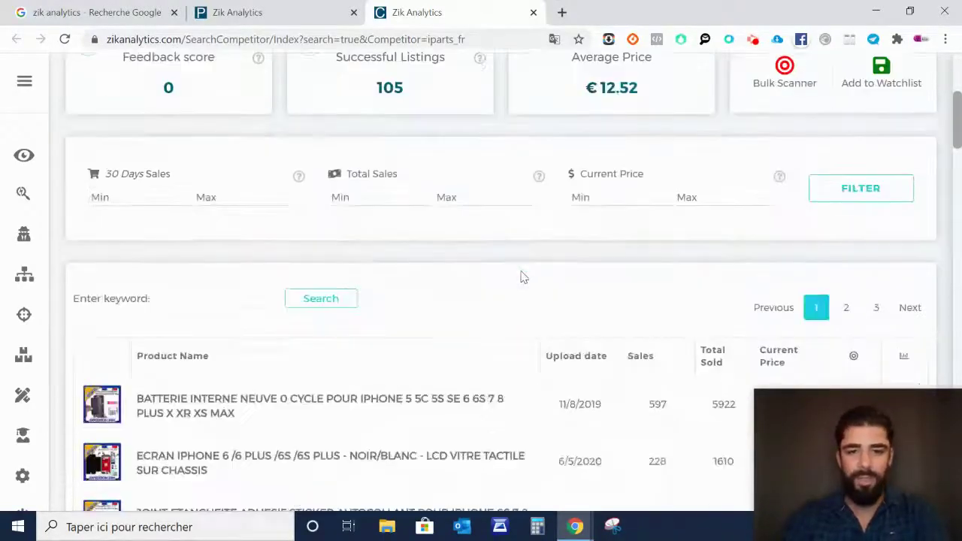
{"action": "scroll", "coordinate": [519, 275], "scroll_direction": "up", "scroll_amount": 3}
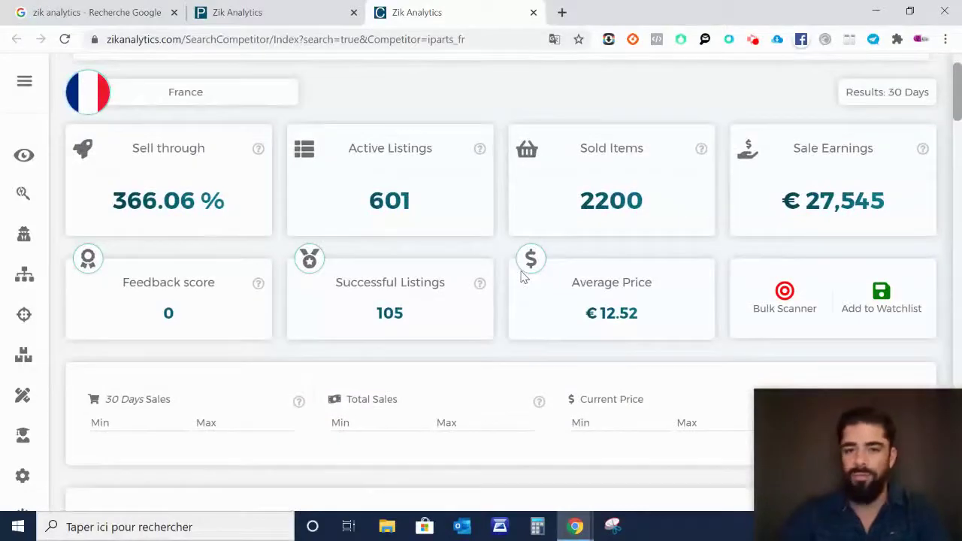
{"action": "scroll", "coordinate": [571, 284], "scroll_direction": "down", "scroll_amount": 1}
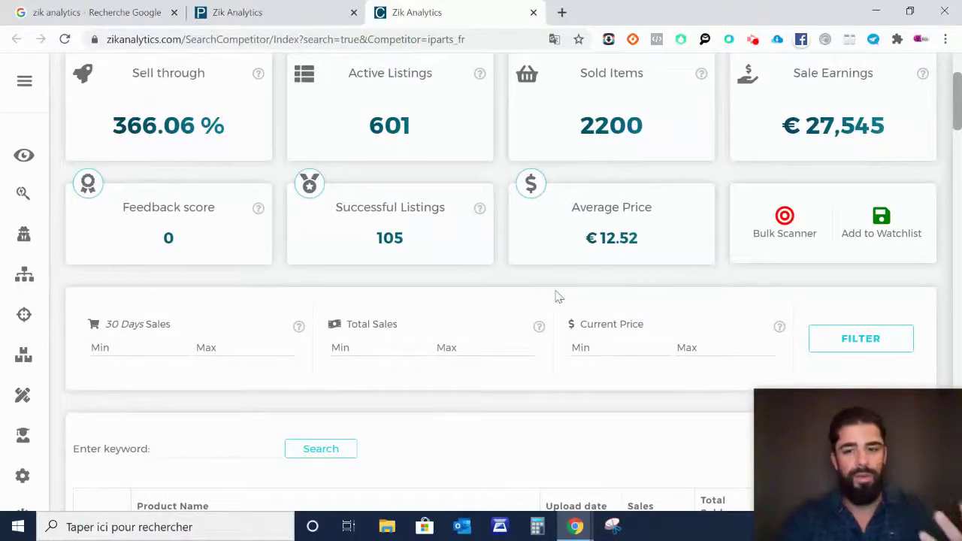
{"action": "scroll", "coordinate": [579, 286], "scroll_direction": "down", "scroll_amount": 5}
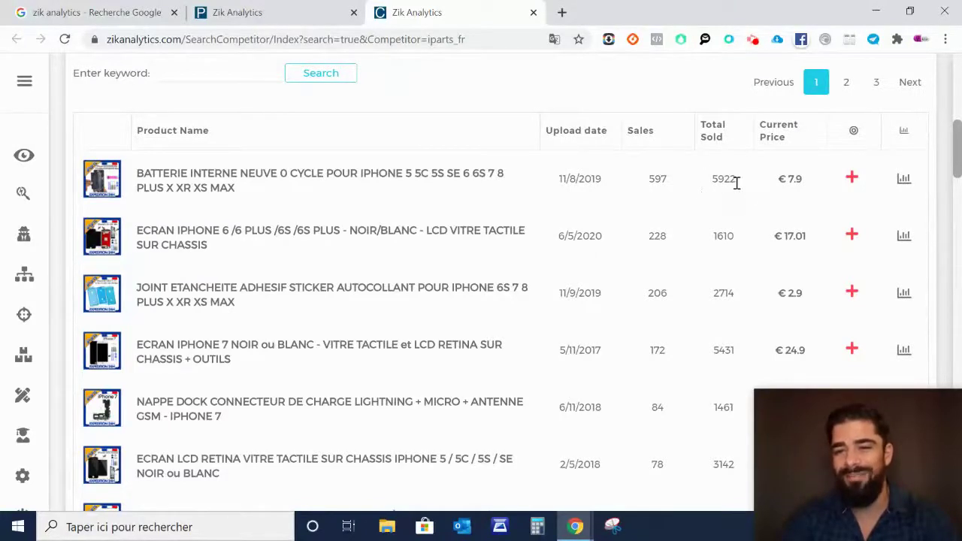
View the eBay listing of the seller's iPhone internal battery, close it, and look through the rest of the seller's products.
{"action": "right_click", "coordinate": [661, 192]}
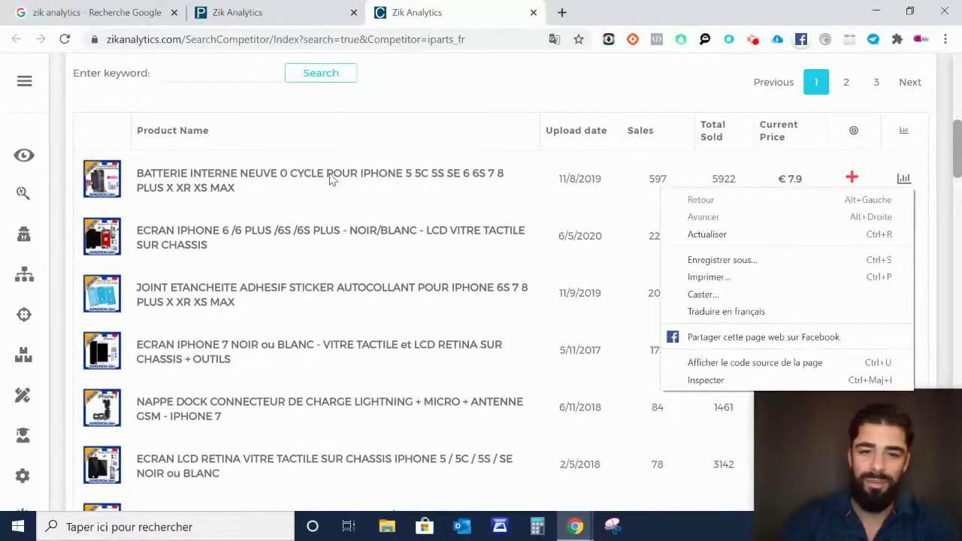
{"action": "left_click", "coordinate": [161, 173]}
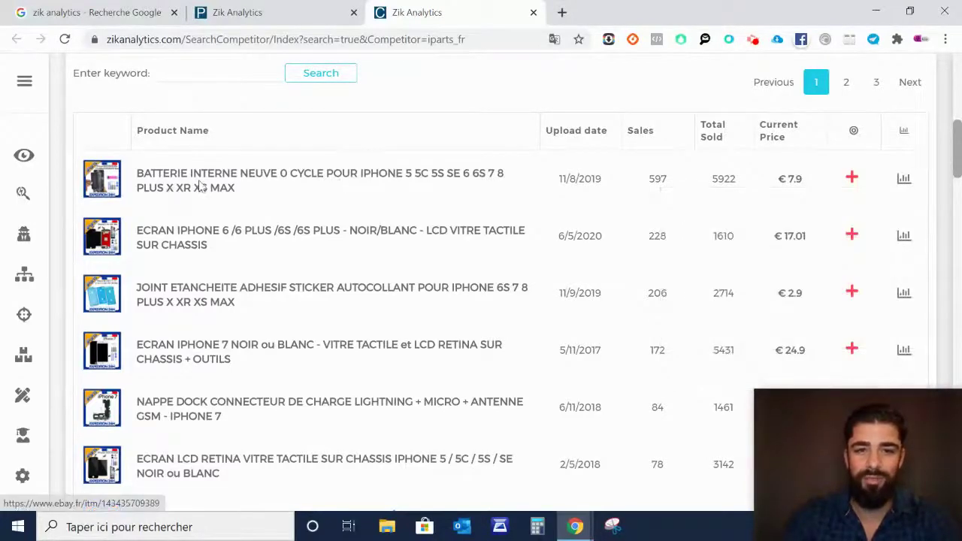
{"action": "left_click", "coordinate": [239, 183]}
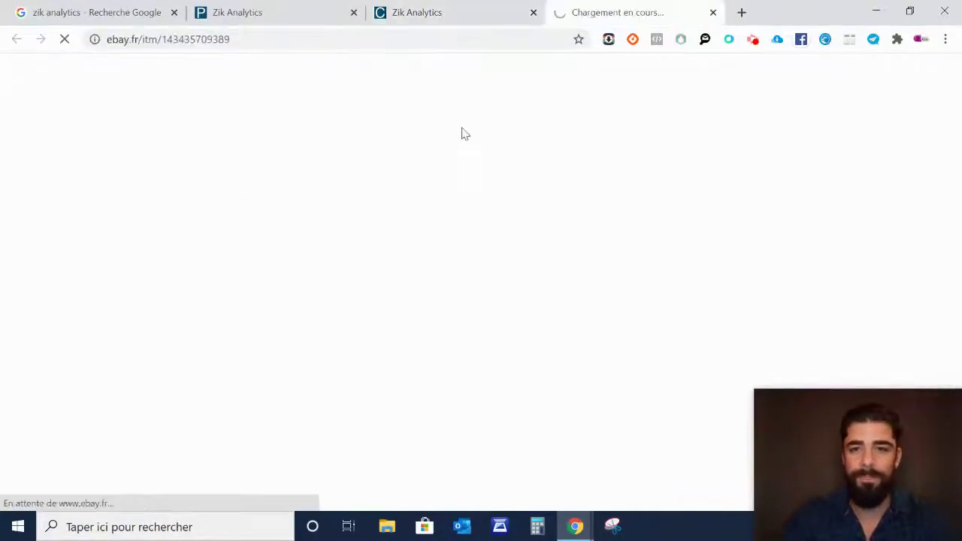
{"action": "scroll", "coordinate": [511, 128], "scroll_direction": "down", "scroll_amount": 2}
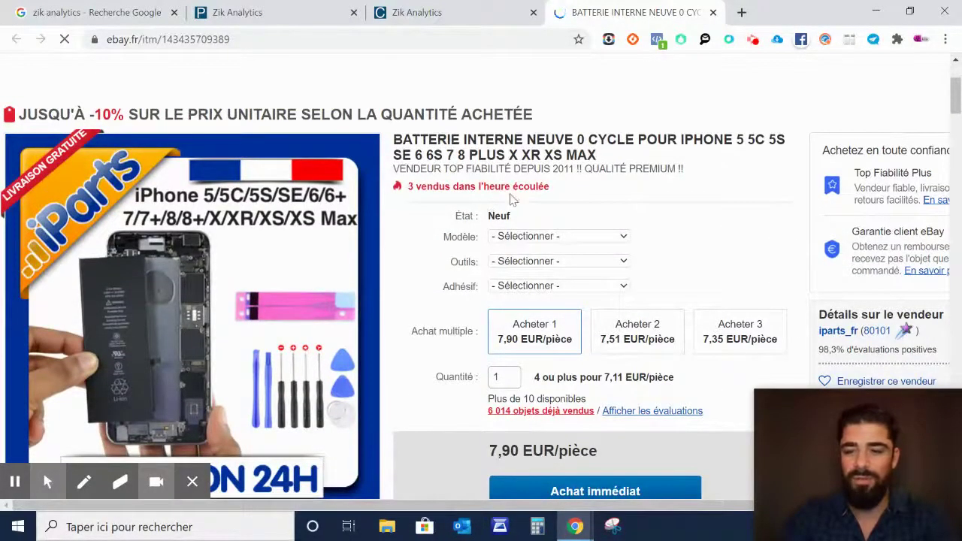
{"action": "left_click", "coordinate": [713, 13]}
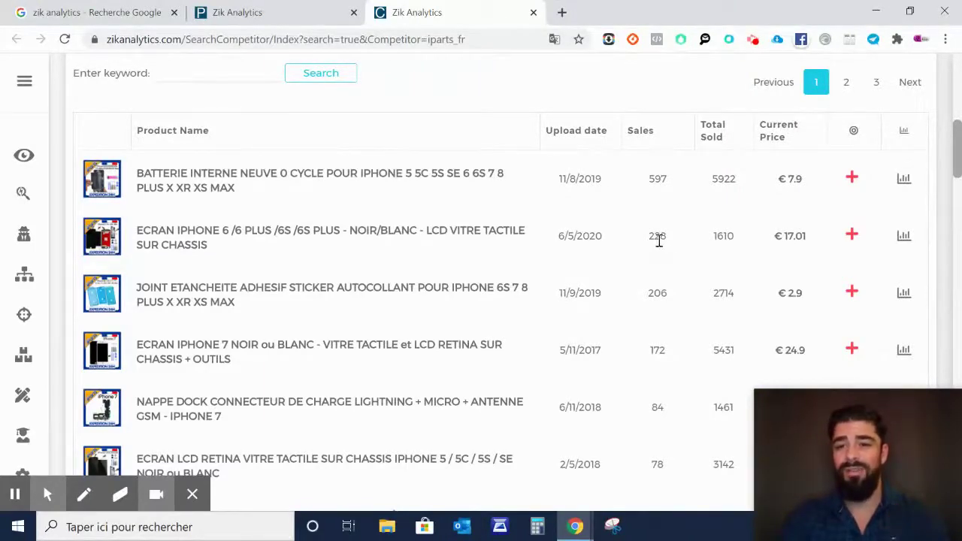
{"action": "scroll", "coordinate": [651, 256], "scroll_direction": "down", "scroll_amount": 2}
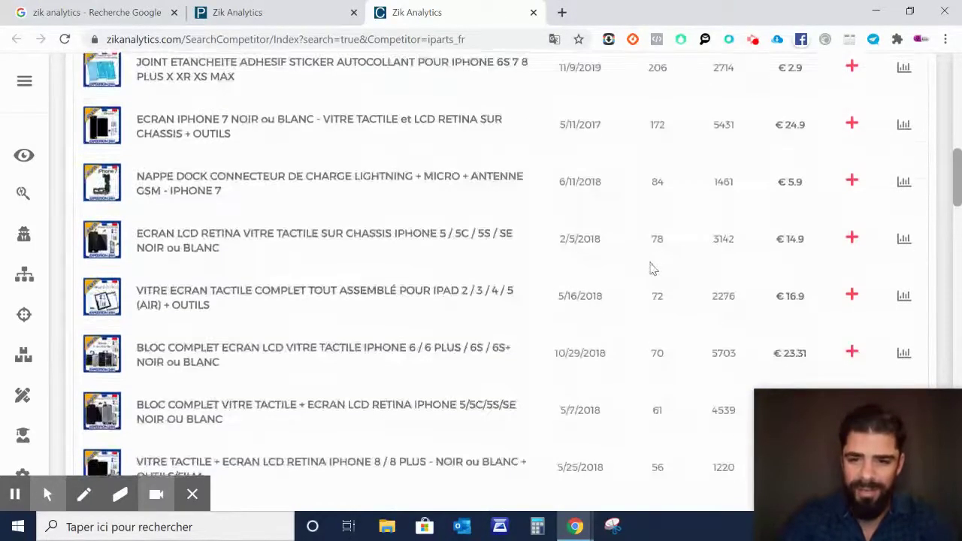
{"action": "scroll", "coordinate": [669, 220], "scroll_direction": "up", "scroll_amount": 3}
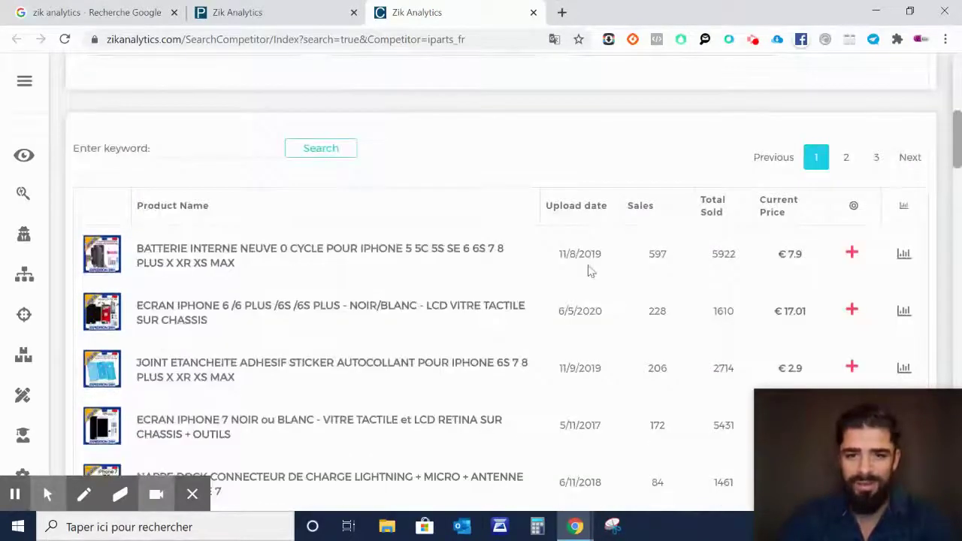
View the eBay listing of the iPhone 6 screen in the second row, then close it and the iparts_fr competitor research.
{"action": "scroll", "coordinate": [563, 305], "scroll_direction": "down", "scroll_amount": 2}
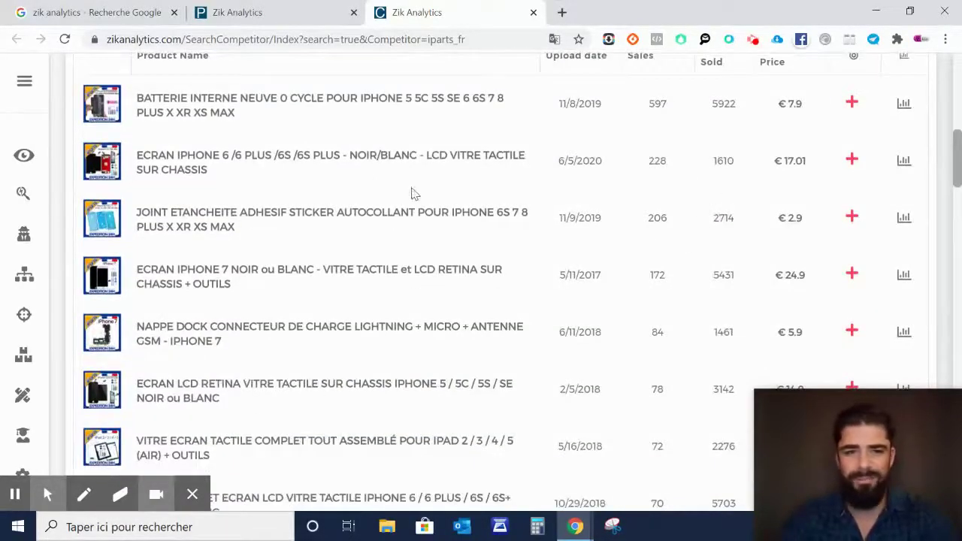
{"action": "left_click", "coordinate": [348, 162]}
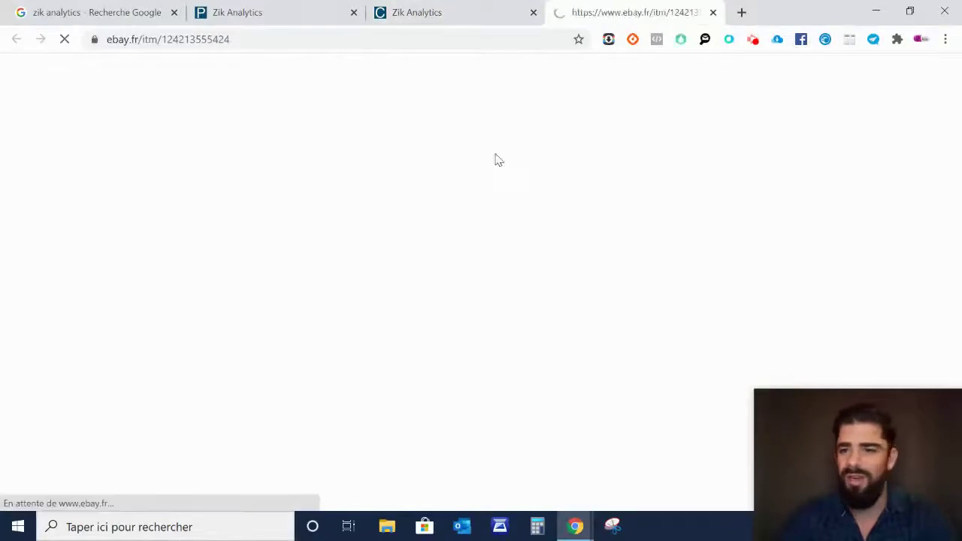
{"action": "scroll", "coordinate": [569, 204], "scroll_direction": "down", "scroll_amount": 3}
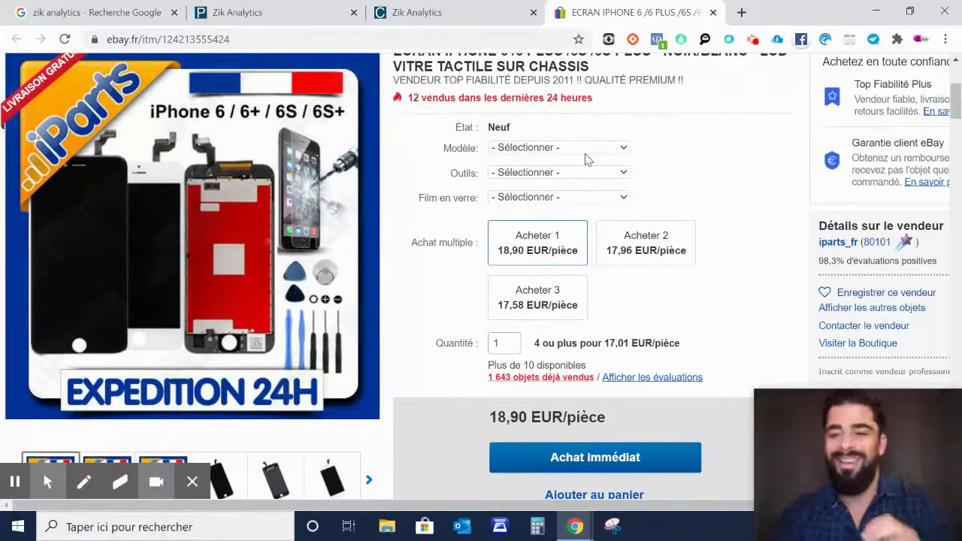
{"action": "left_click", "coordinate": [715, 13]}
{"action": "scroll", "coordinate": [476, 243], "scroll_direction": "up", "scroll_amount": 3}
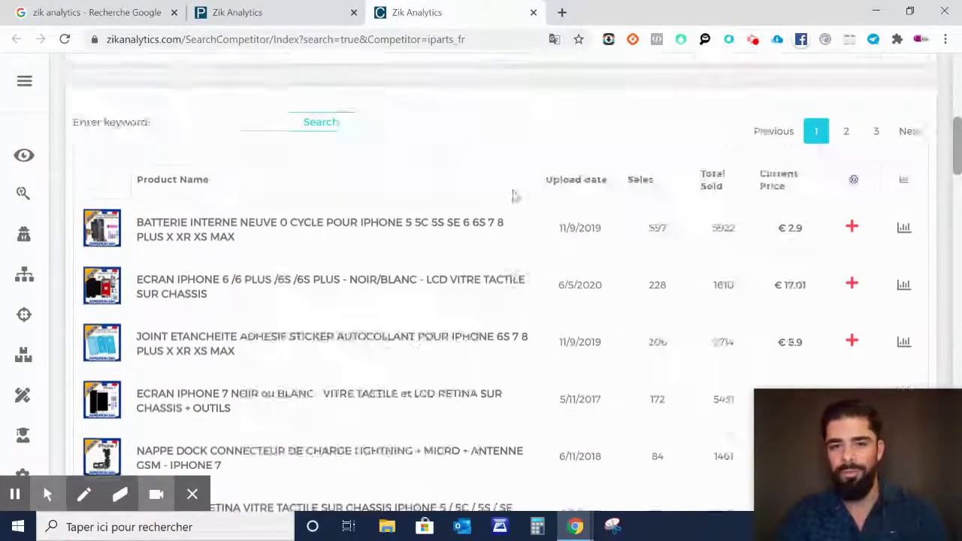
{"action": "left_click", "coordinate": [533, 12]}
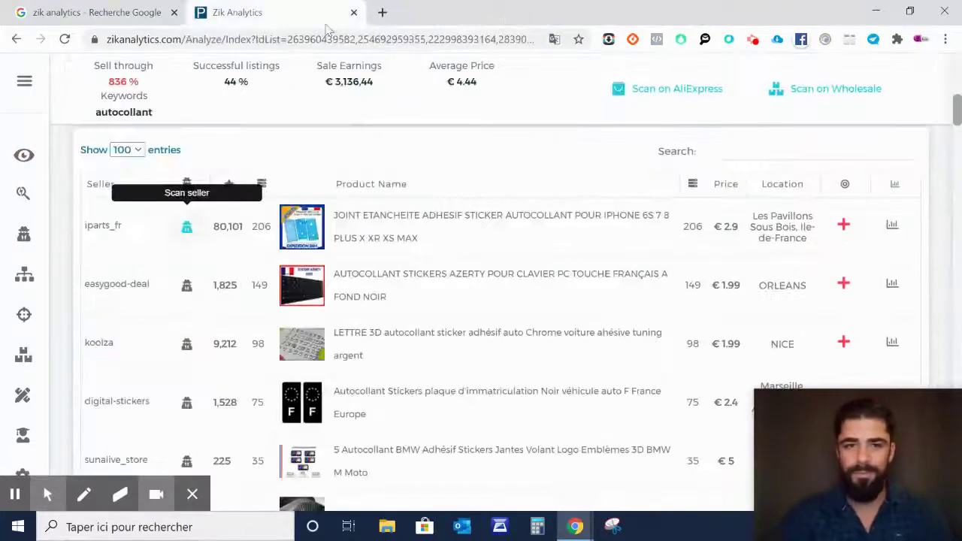
Open the competitor research for the sellers koolza, nellmerces and digimag in separate tabs.
{"action": "mouse_move", "coordinate": [303, 239]}
{"action": "scroll", "coordinate": [302, 285], "scroll_direction": "down", "scroll_amount": 2}
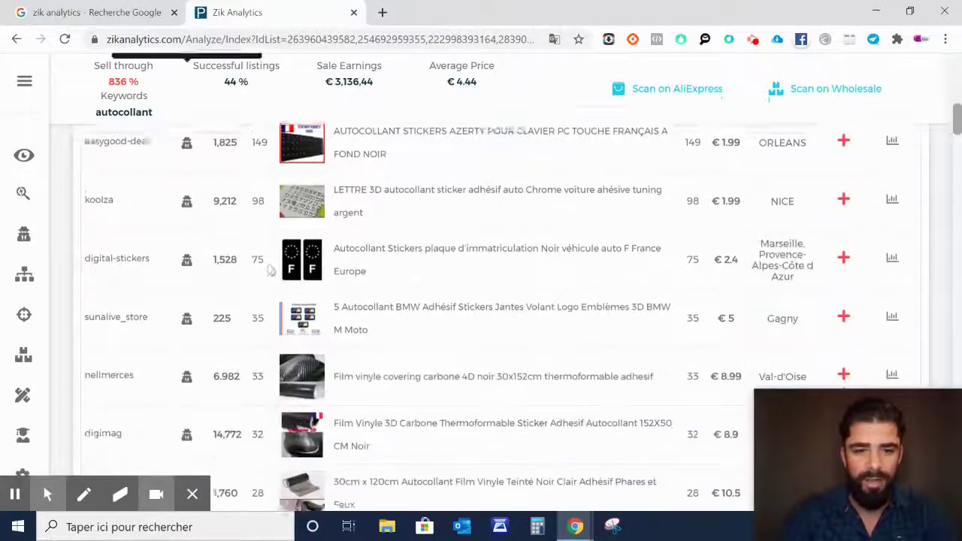
{"action": "scroll", "coordinate": [103, 229], "scroll_direction": "up", "scroll_amount": 1}
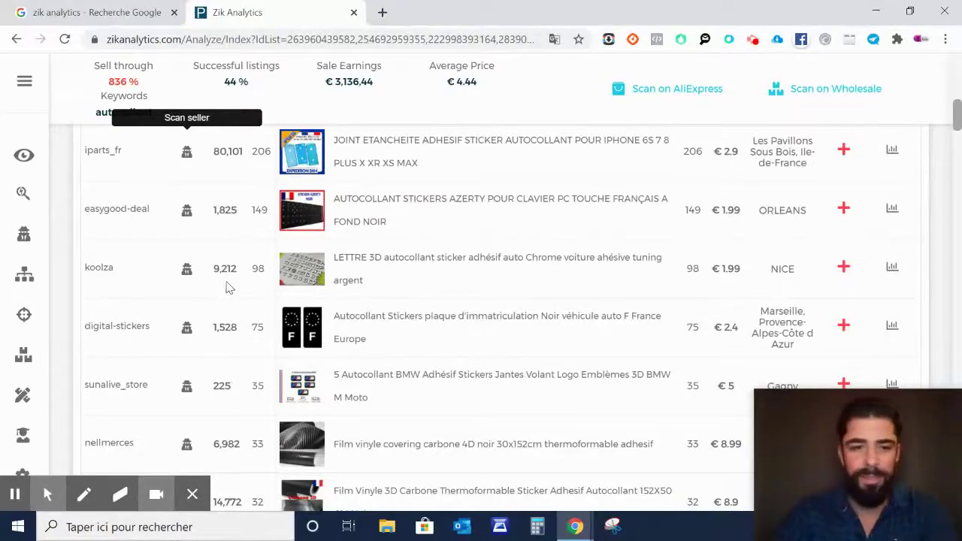
{"action": "middle_click", "coordinate": [184, 283]}
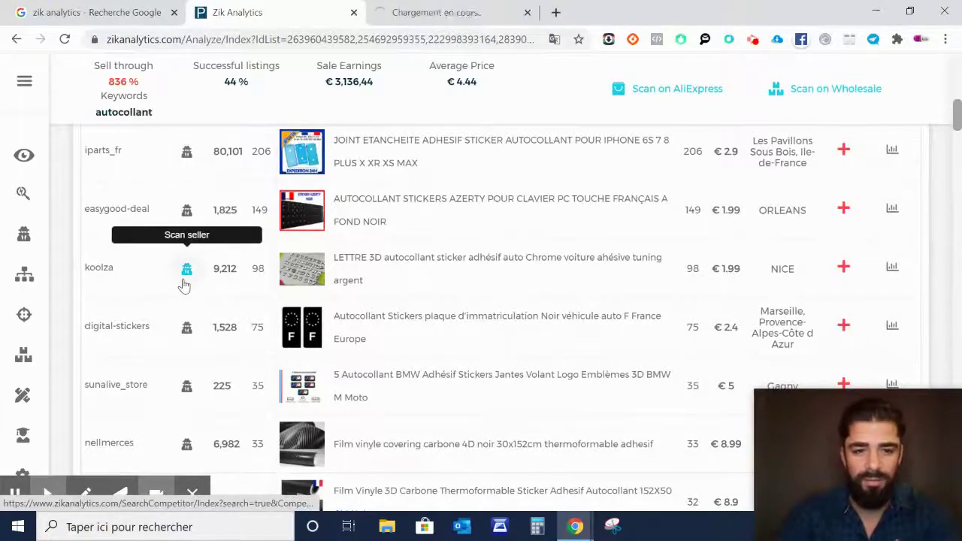
{"action": "right_click", "coordinate": [184, 281]}
{"action": "left_click", "coordinate": [139, 325]}
{"action": "scroll", "coordinate": [147, 304], "scroll_direction": "down", "scroll_amount": 2}
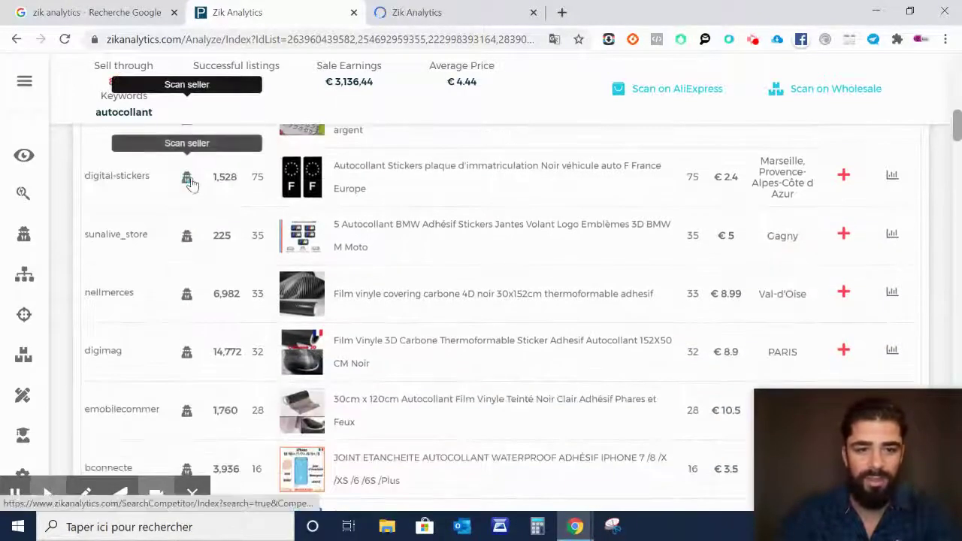
{"action": "middle_click", "coordinate": [188, 294]}
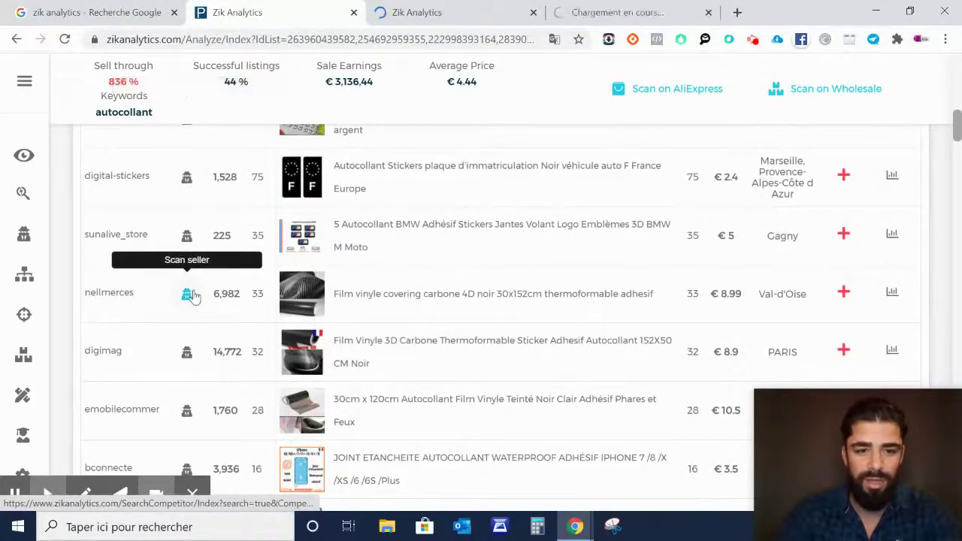
{"action": "middle_click", "coordinate": [188, 359]}
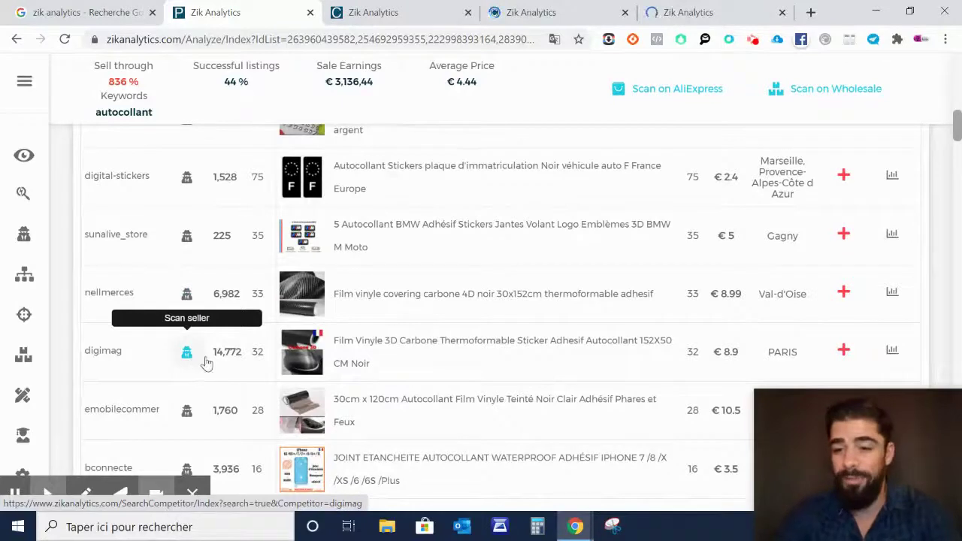
{"action": "scroll", "coordinate": [215, 333], "scroll_direction": "down", "scroll_amount": 1}
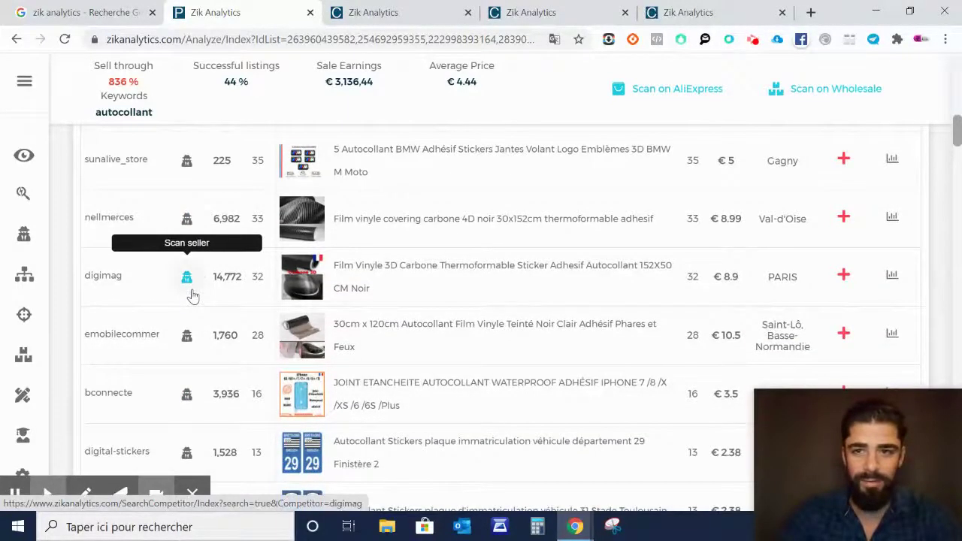
{"action": "middle_click", "coordinate": [192, 293]}
{"action": "scroll", "coordinate": [190, 316], "scroll_direction": "down", "scroll_amount": 2}
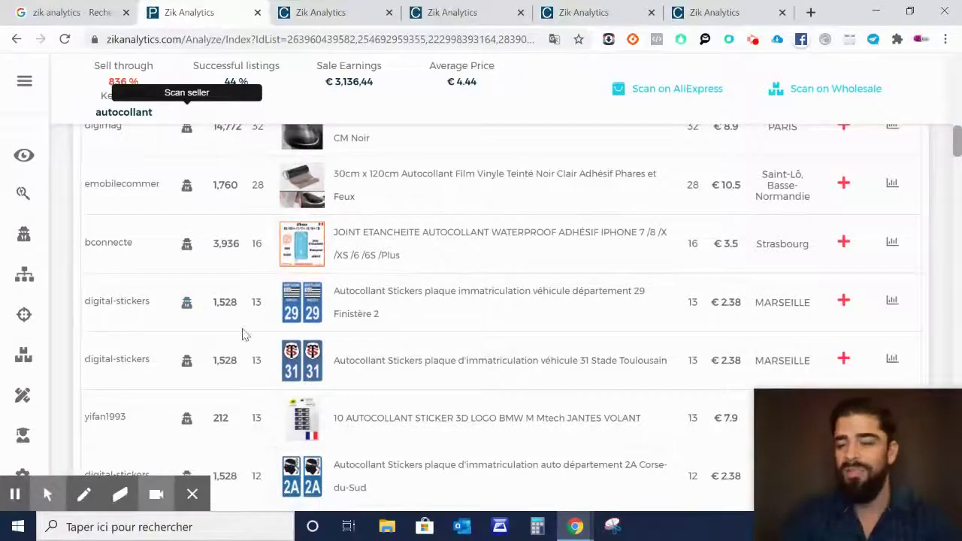
Review the overall autocollant analysis statistics and examine the table's sellers, feedback scores and product sales.
{"action": "scroll", "coordinate": [243, 333], "scroll_direction": "up", "scroll_amount": 3}
{"action": "scroll", "coordinate": [594, 288], "scroll_direction": "up", "scroll_amount": 10}
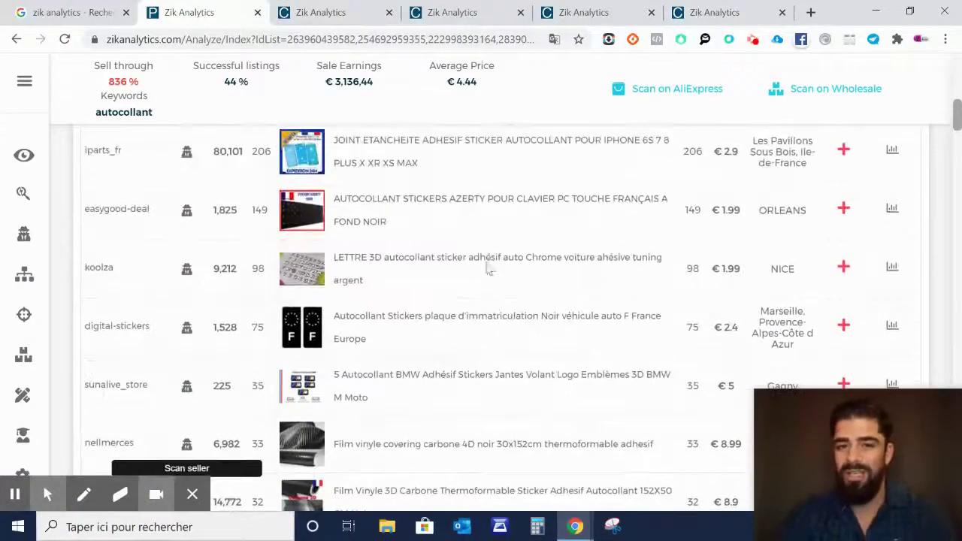
{"action": "scroll", "coordinate": [406, 72], "scroll_direction": "up", "scroll_amount": 3}
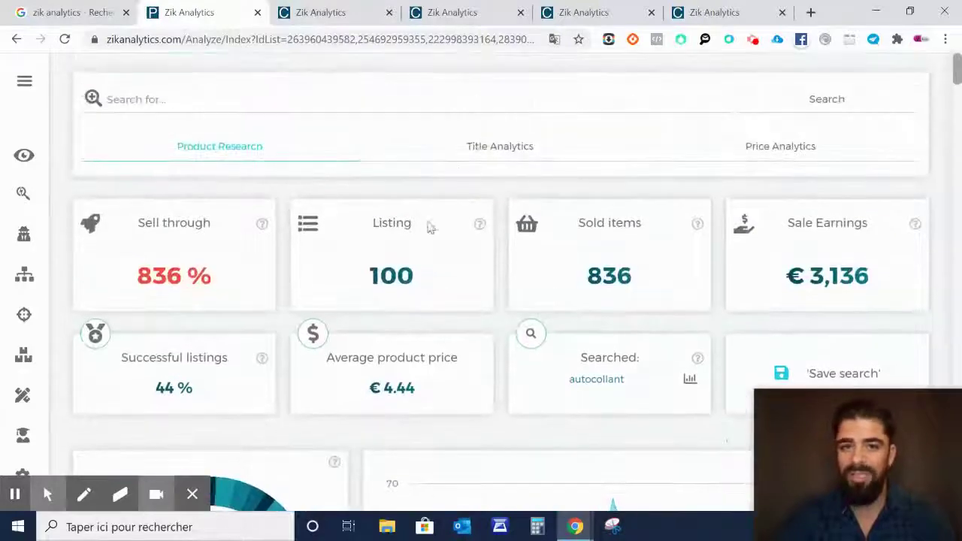
{"action": "scroll", "coordinate": [417, 99], "scroll_direction": "down", "scroll_amount": 10}
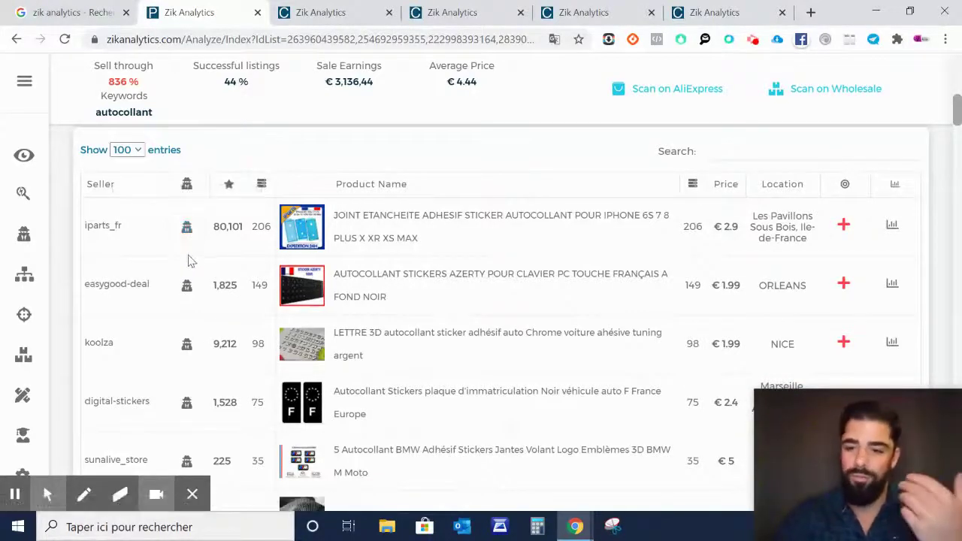
{"action": "scroll", "coordinate": [187, 259], "scroll_direction": "down", "scroll_amount": 4}
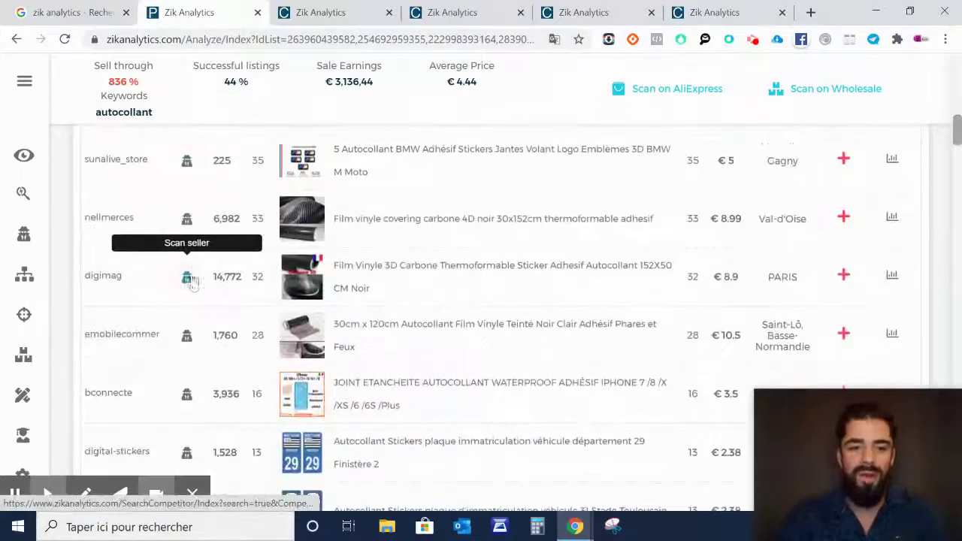
{"action": "scroll", "coordinate": [219, 256], "scroll_direction": "up", "scroll_amount": 2}
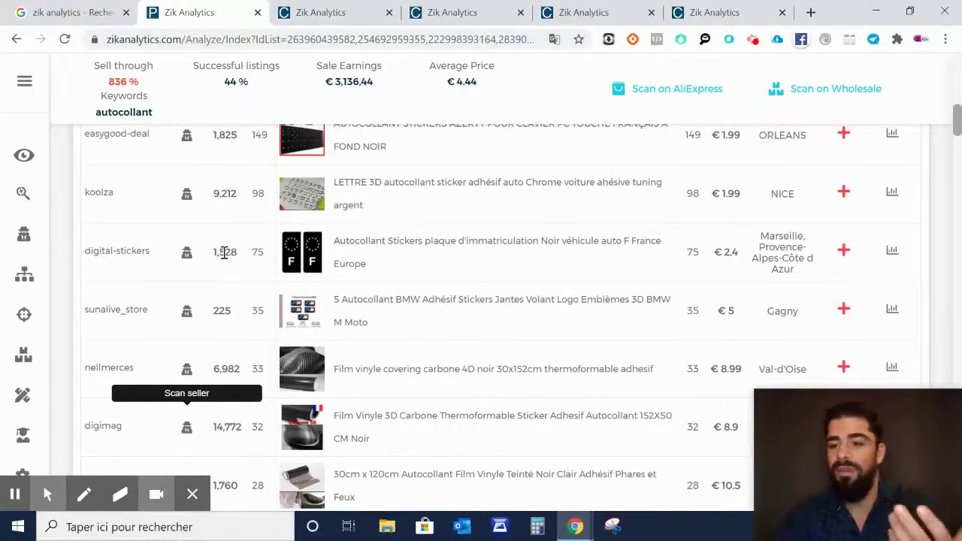
{"action": "scroll", "coordinate": [224, 252], "scroll_direction": "down", "scroll_amount": 3}
{"action": "scroll", "coordinate": [224, 253], "scroll_direction": "down", "scroll_amount": 1}
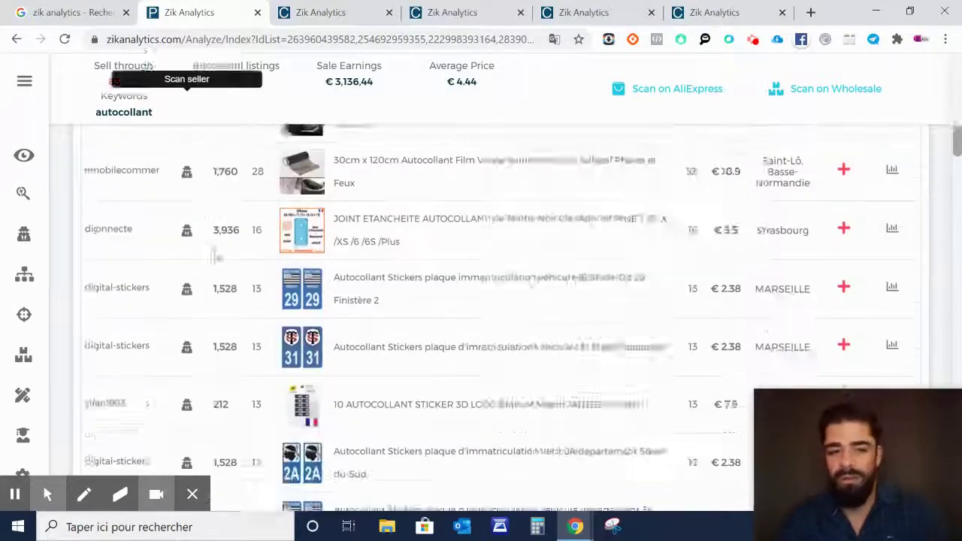
{"action": "scroll", "coordinate": [221, 257], "scroll_direction": "down", "scroll_amount": 8}
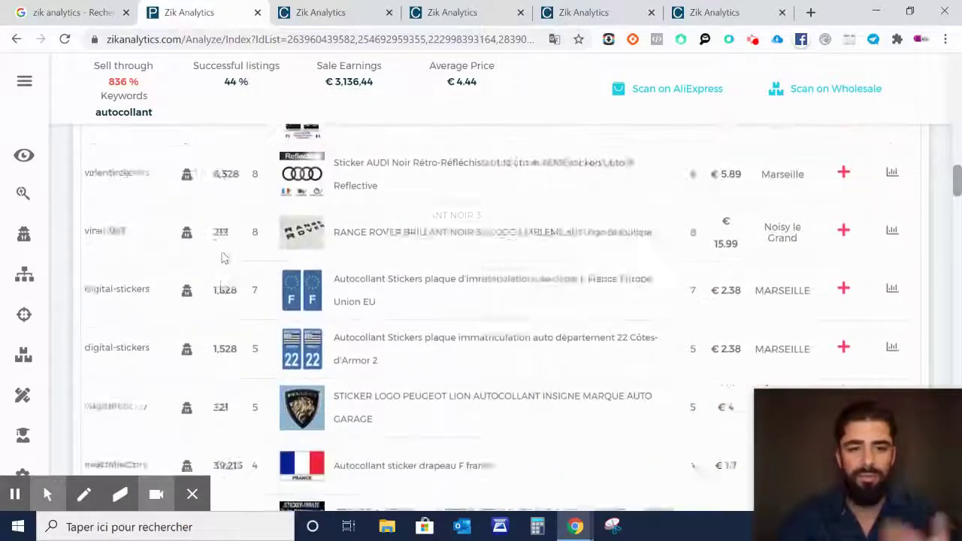
{"action": "scroll", "coordinate": [223, 258], "scroll_direction": "down", "scroll_amount": 5}
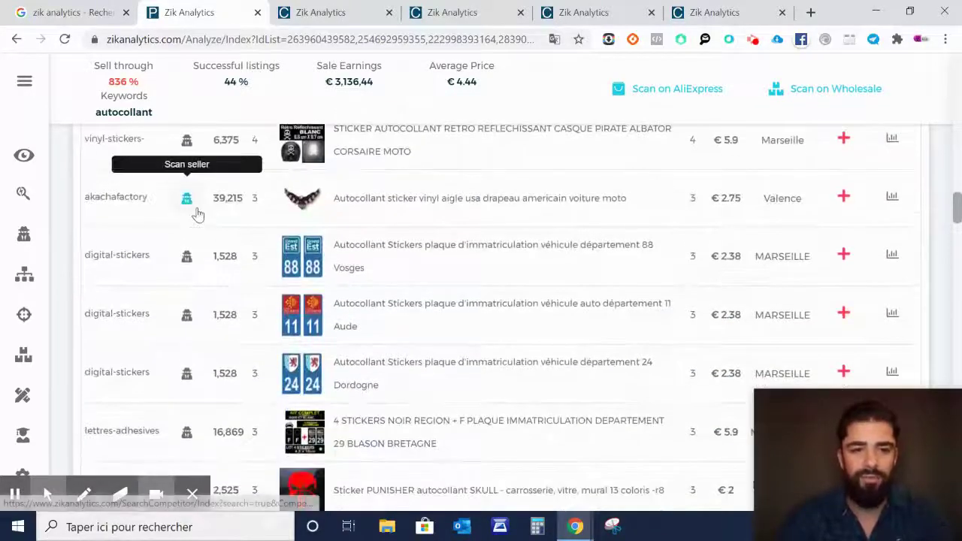
Open the competitor research for the seller akachafactory in a separate tab and look through the remaining sellers in the table.
{"action": "left_click", "coordinate": [195, 211]}
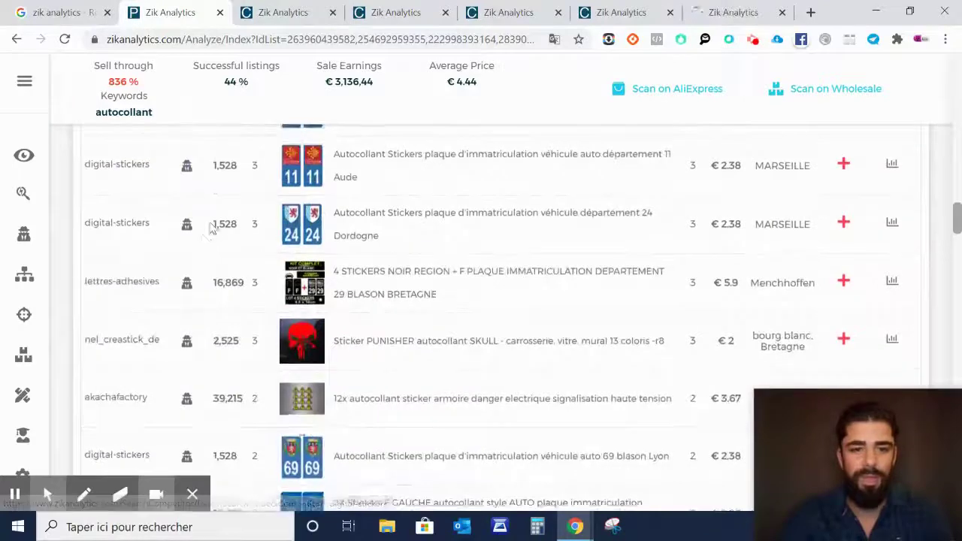
{"action": "scroll", "coordinate": [203, 251], "scroll_direction": "up", "scroll_amount": 3}
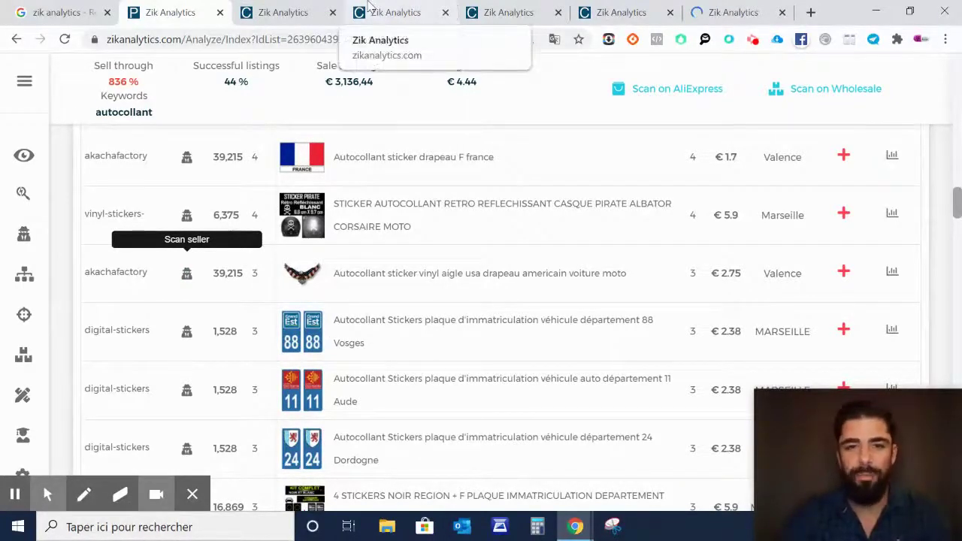
{"action": "scroll", "coordinate": [226, 342], "scroll_direction": "down", "scroll_amount": 1}
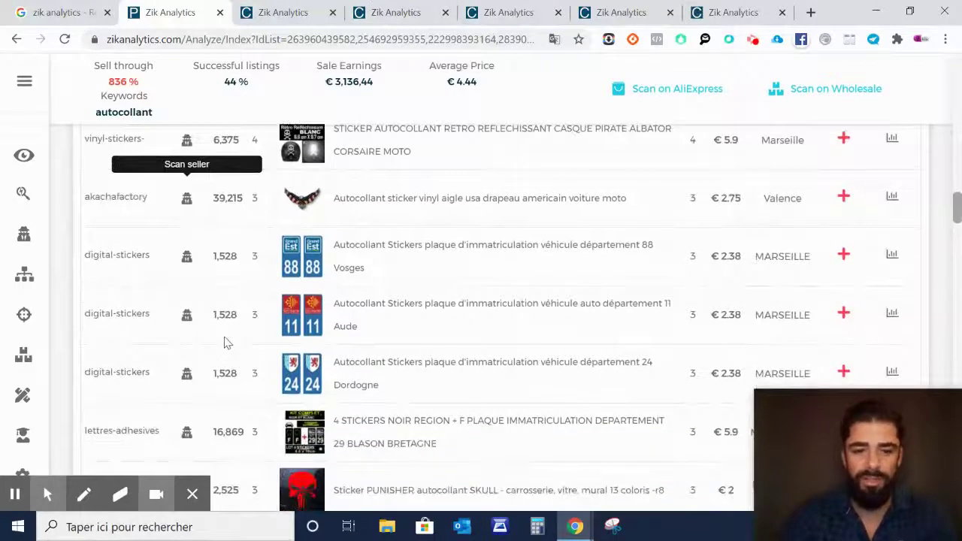
{"action": "scroll", "coordinate": [228, 343], "scroll_direction": "down", "scroll_amount": 1}
{"action": "scroll", "coordinate": [217, 380], "scroll_direction": "down", "scroll_amount": 1}
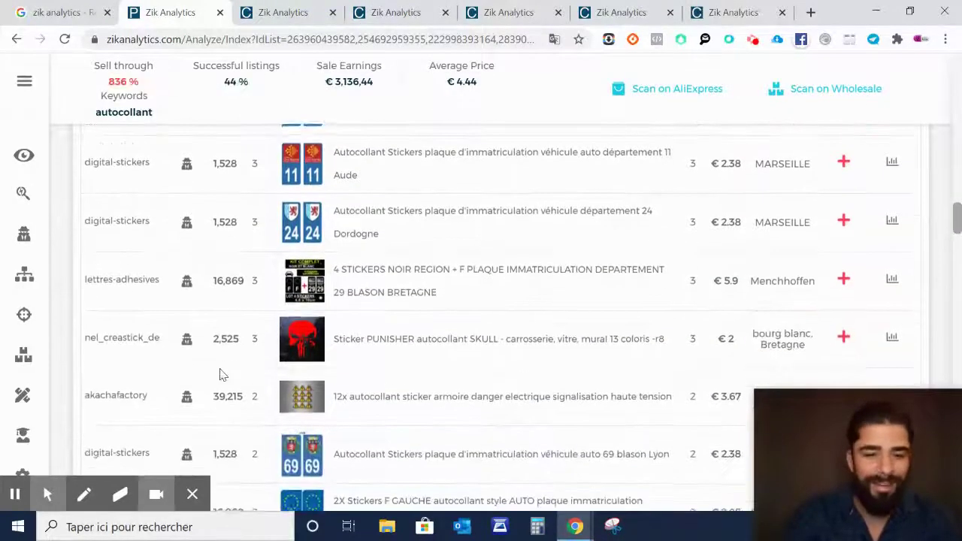
{"action": "scroll", "coordinate": [220, 375], "scroll_direction": "down", "scroll_amount": 1}
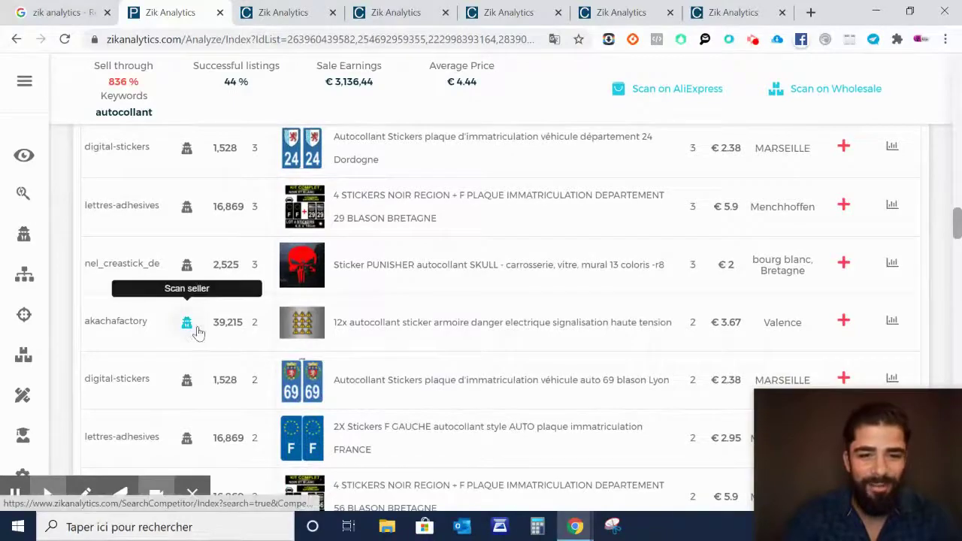
{"action": "scroll", "coordinate": [197, 333], "scroll_direction": "down", "scroll_amount": 5}
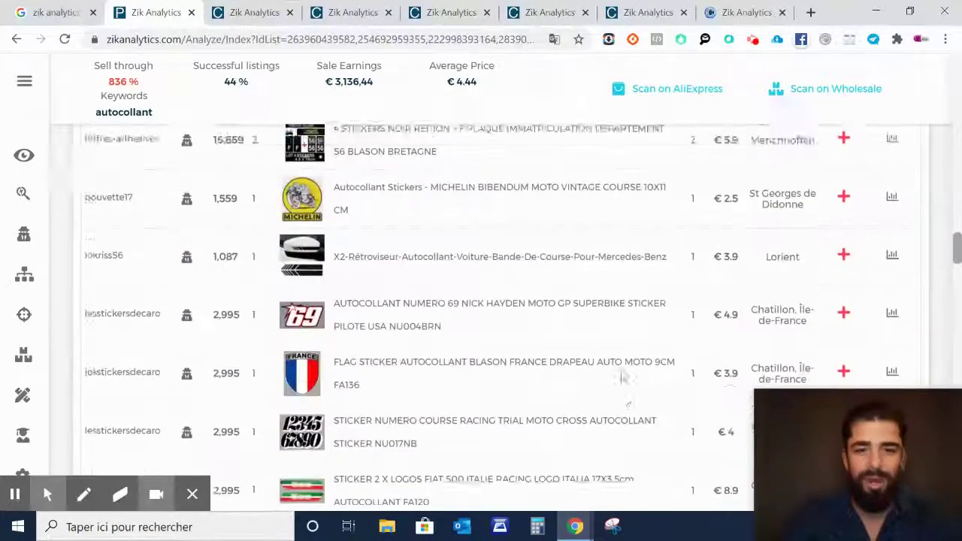
{"action": "scroll", "coordinate": [619, 373], "scroll_direction": "up", "scroll_amount": 12}
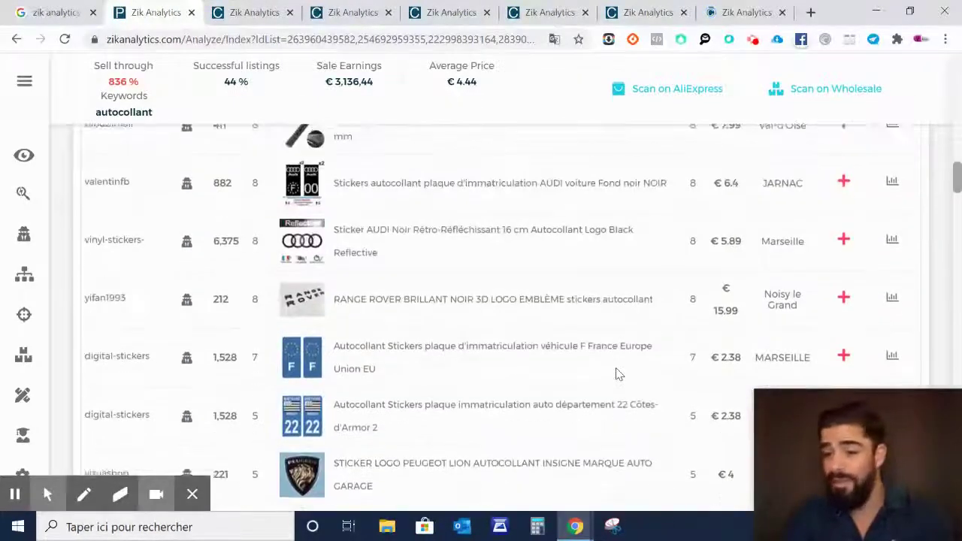
{"action": "scroll", "coordinate": [615, 374], "scroll_direction": "up", "scroll_amount": 2}
Switch to the koolza competitor research and examine the store's 30-day statistics, filters and best-selling products.
{"action": "left_click", "coordinate": [256, 21]}
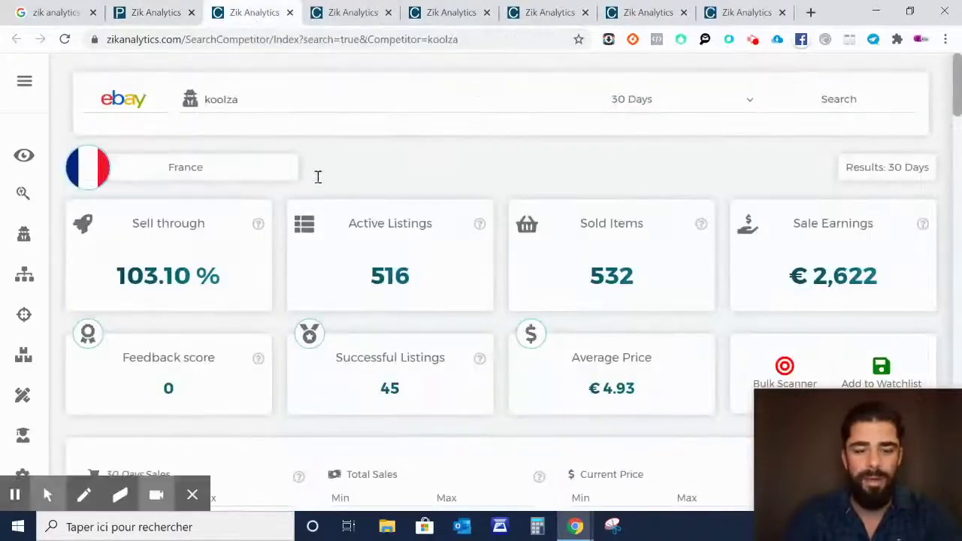
{"action": "scroll", "coordinate": [696, 218], "scroll_direction": "down", "scroll_amount": 1}
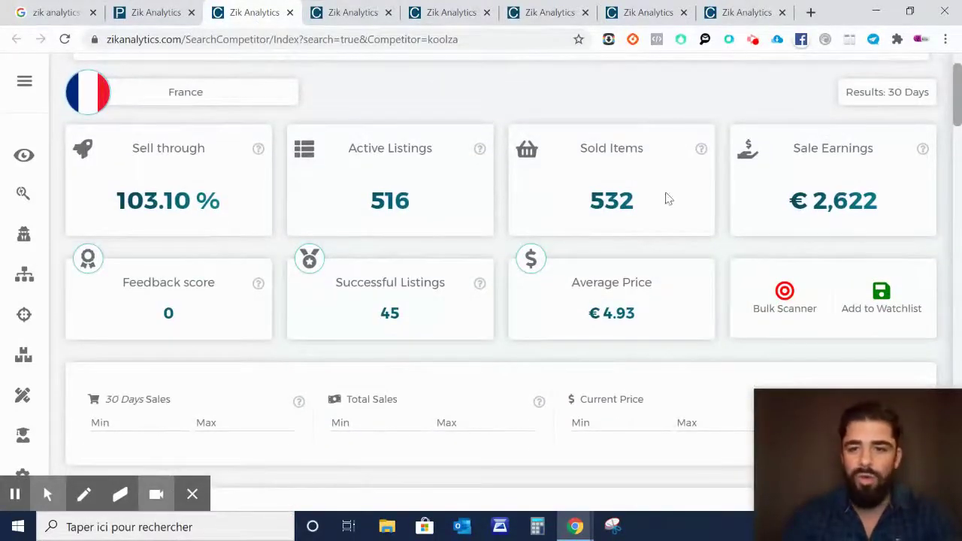
{"action": "scroll", "coordinate": [678, 244], "scroll_direction": "down", "scroll_amount": 3}
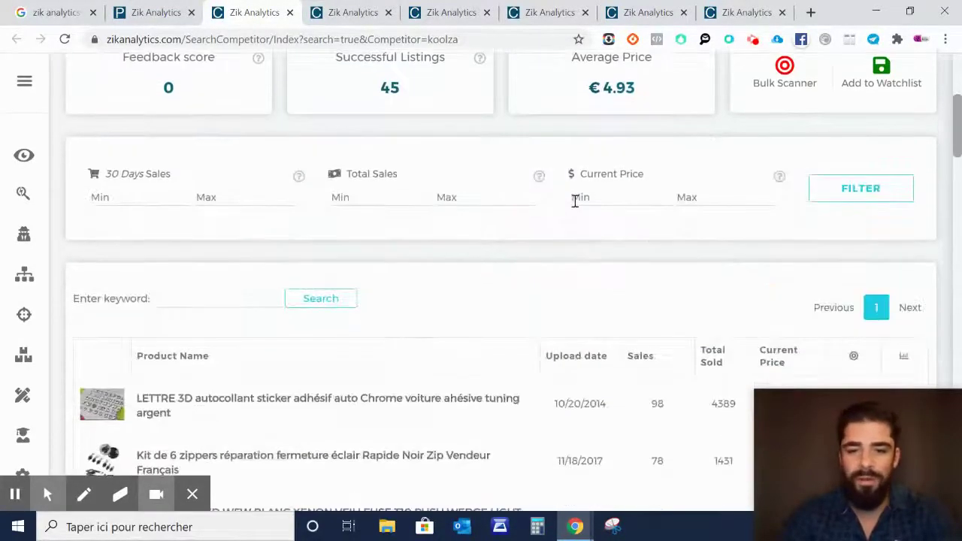
{"action": "scroll", "coordinate": [699, 279], "scroll_direction": "up", "scroll_amount": 1}
{"action": "scroll", "coordinate": [696, 272], "scroll_direction": "down", "scroll_amount": 3}
{"action": "scroll", "coordinate": [698, 273], "scroll_direction": "down", "scroll_amount": 1}
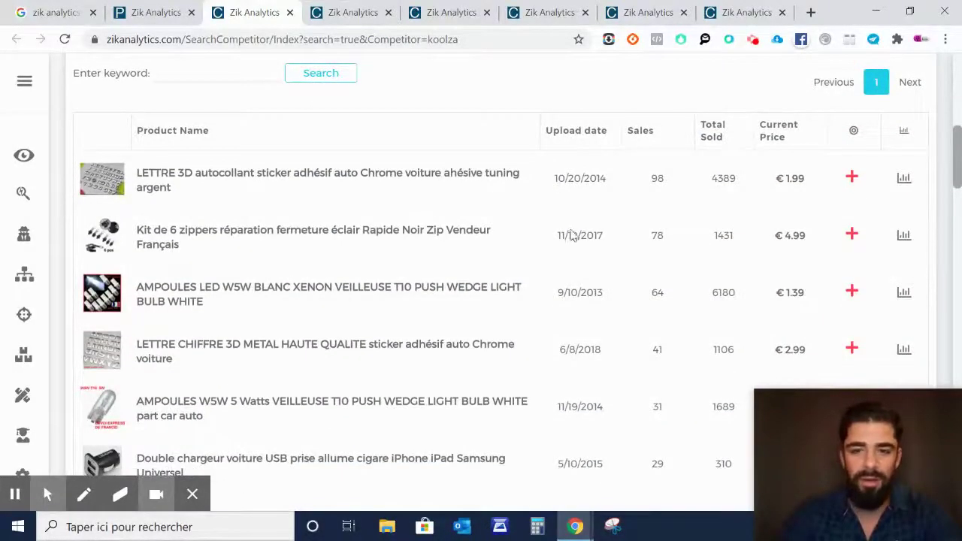
{"action": "scroll", "coordinate": [644, 208], "scroll_direction": "up", "scroll_amount": 5}
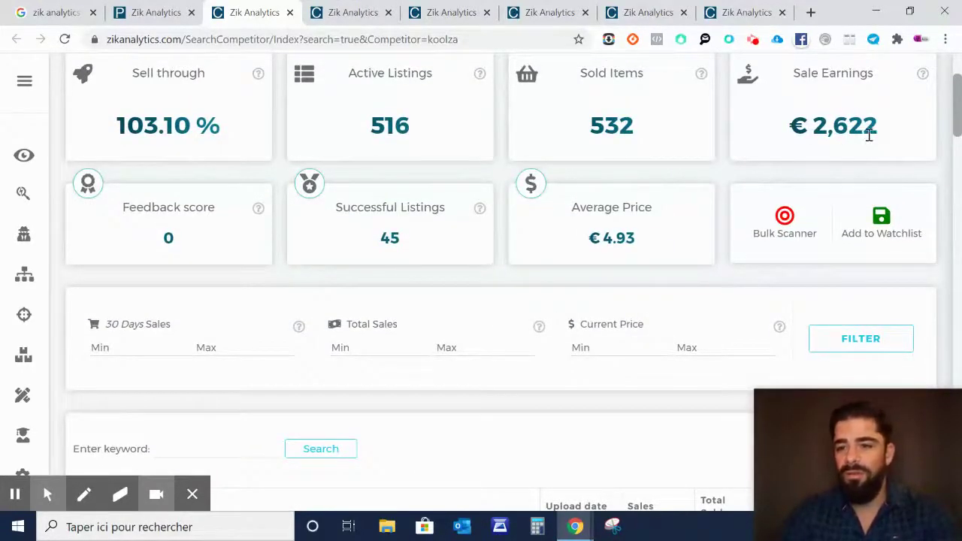
{"action": "scroll", "coordinate": [868, 134], "scroll_direction": "up", "scroll_amount": 1}
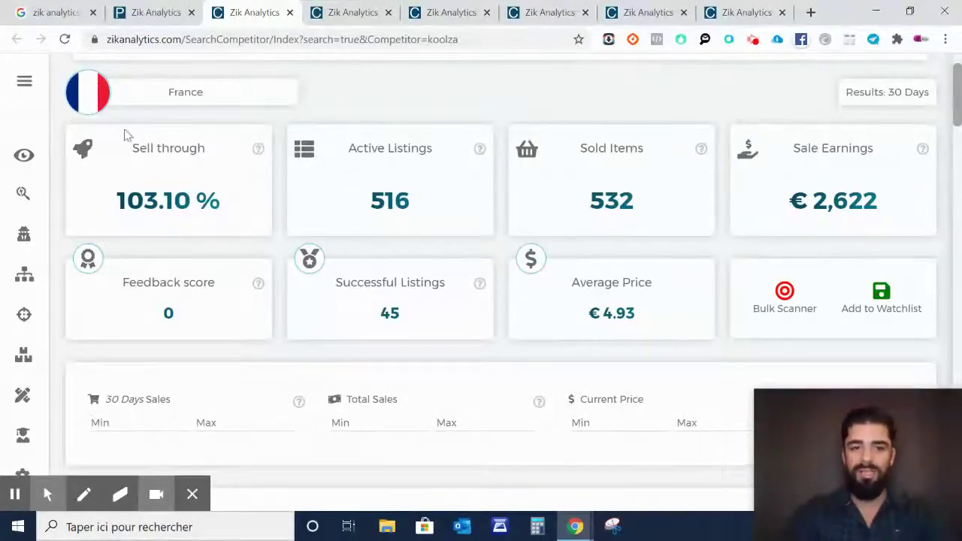
{"action": "scroll", "coordinate": [451, 281], "scroll_direction": "down", "scroll_amount": 3}
{"action": "scroll", "coordinate": [241, 286], "scroll_direction": "down", "scroll_amount": 2}
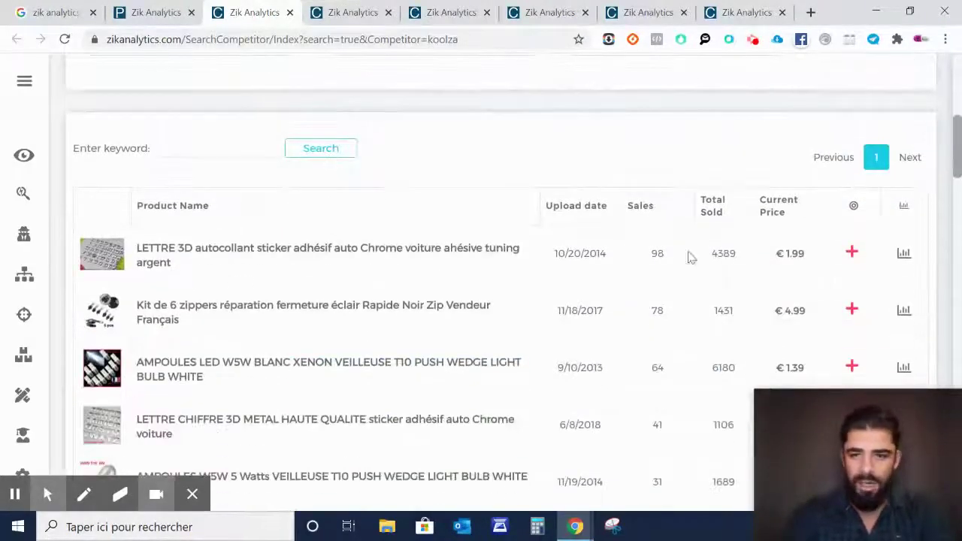
Look once more over koolza's filters and best-selling products, and close that competitor research.
{"action": "scroll", "coordinate": [684, 278], "scroll_direction": "down", "scroll_amount": 3}
{"action": "scroll", "coordinate": [661, 324], "scroll_direction": "up", "scroll_amount": 5}
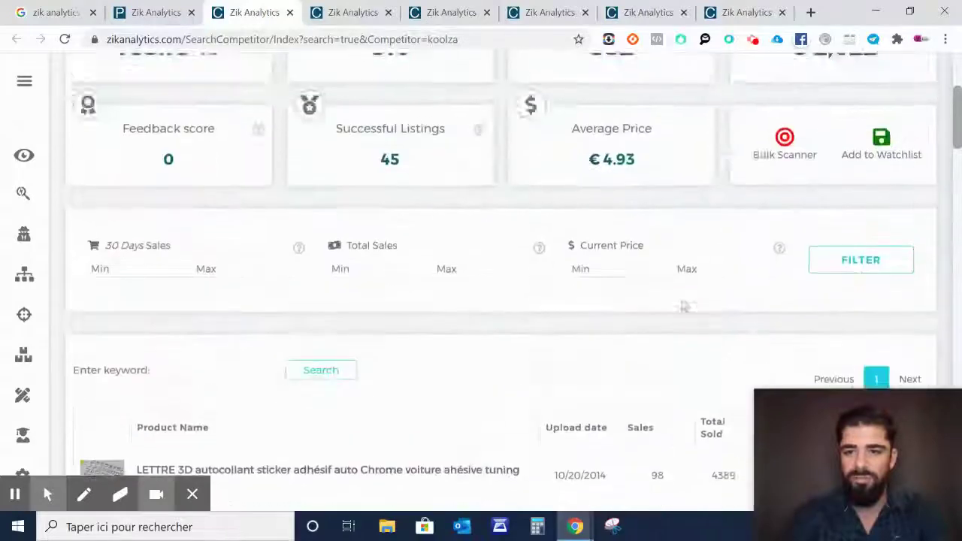
{"action": "scroll", "coordinate": [687, 301], "scroll_direction": "down", "scroll_amount": 3}
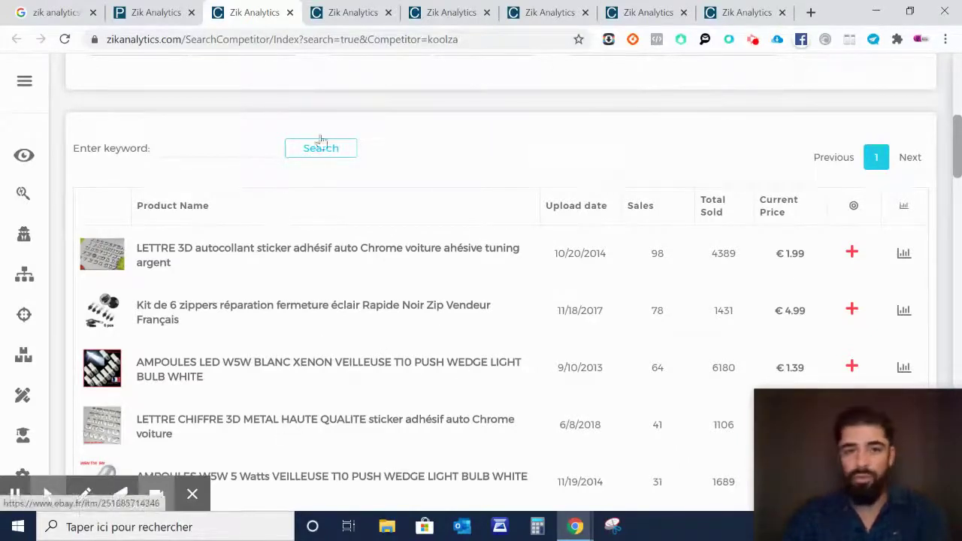
{"action": "left_click", "coordinate": [290, 13]}
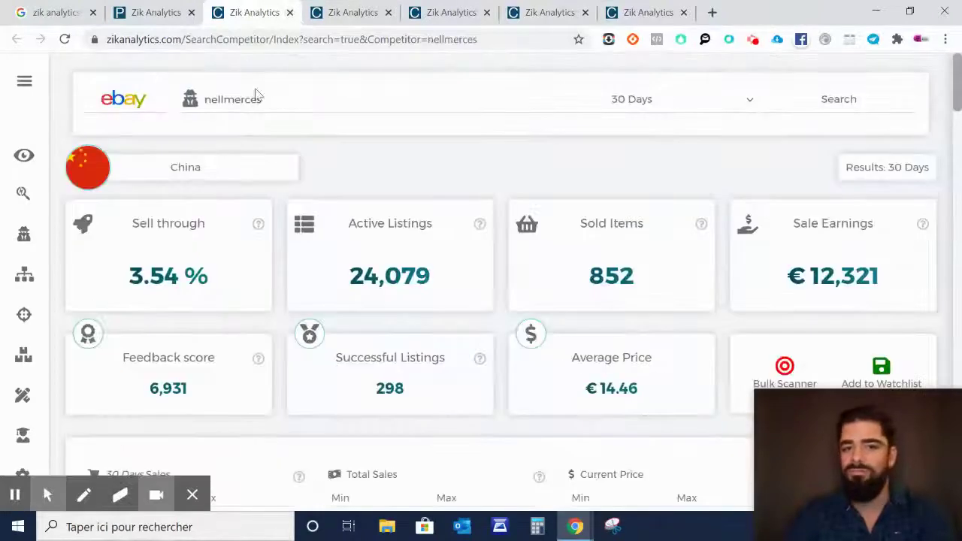
Examine nellmerces' 30-day statistics, filters and best-selling products with their upload dates and sales.
{"action": "scroll", "coordinate": [390, 196], "scroll_direction": "down", "scroll_amount": 1}
{"action": "scroll", "coordinate": [583, 228], "scroll_direction": "up", "scroll_amount": 1}
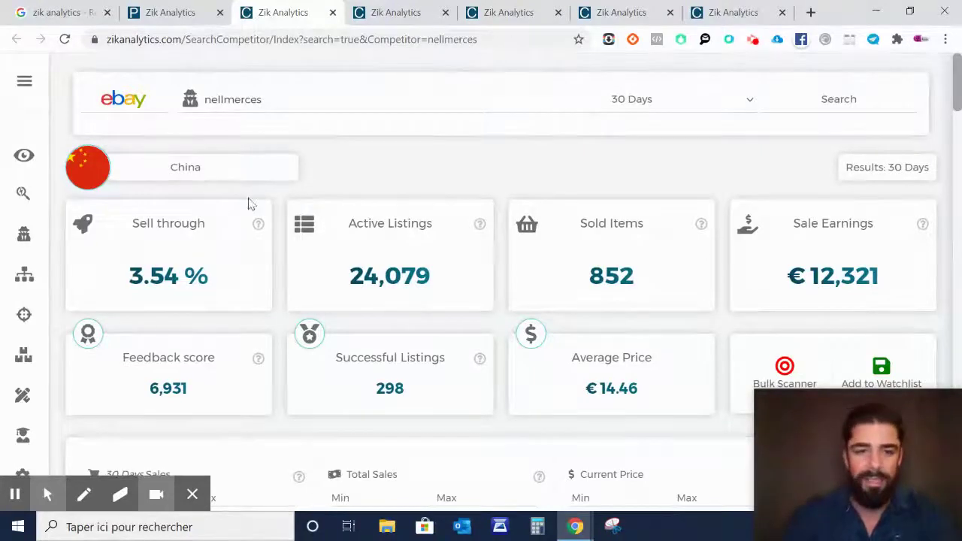
{"action": "scroll", "coordinate": [616, 263], "scroll_direction": "down", "scroll_amount": 2}
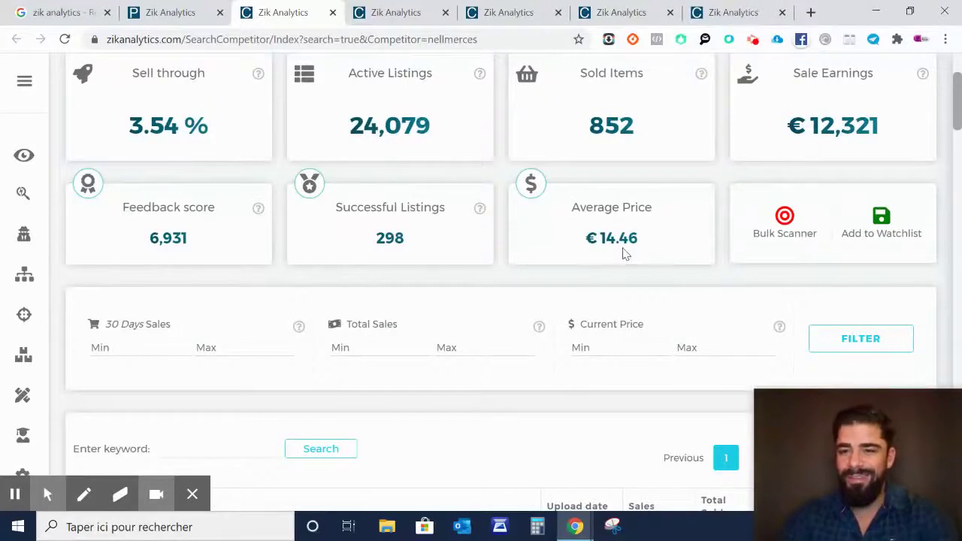
{"action": "scroll", "coordinate": [780, 258], "scroll_direction": "up", "scroll_amount": 2}
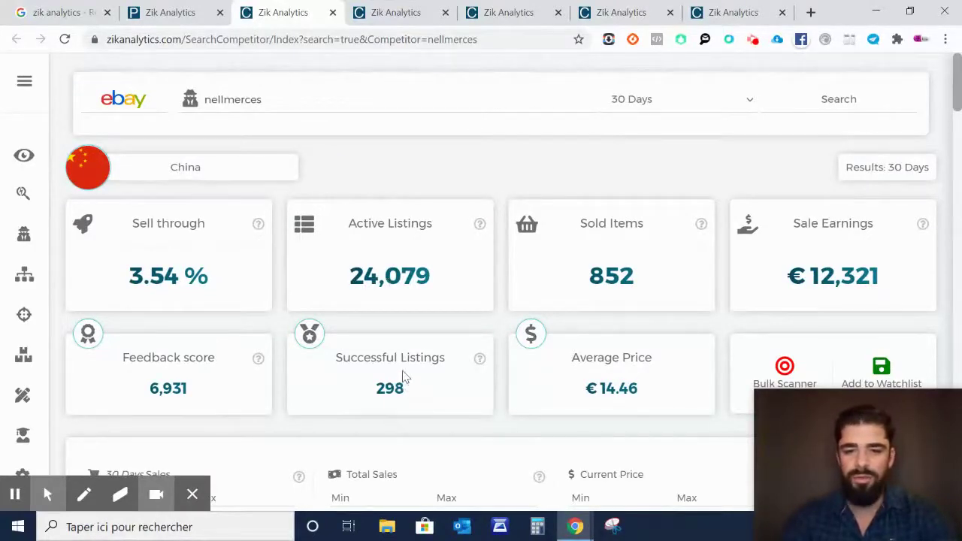
{"action": "scroll", "coordinate": [410, 376], "scroll_direction": "down", "scroll_amount": 5}
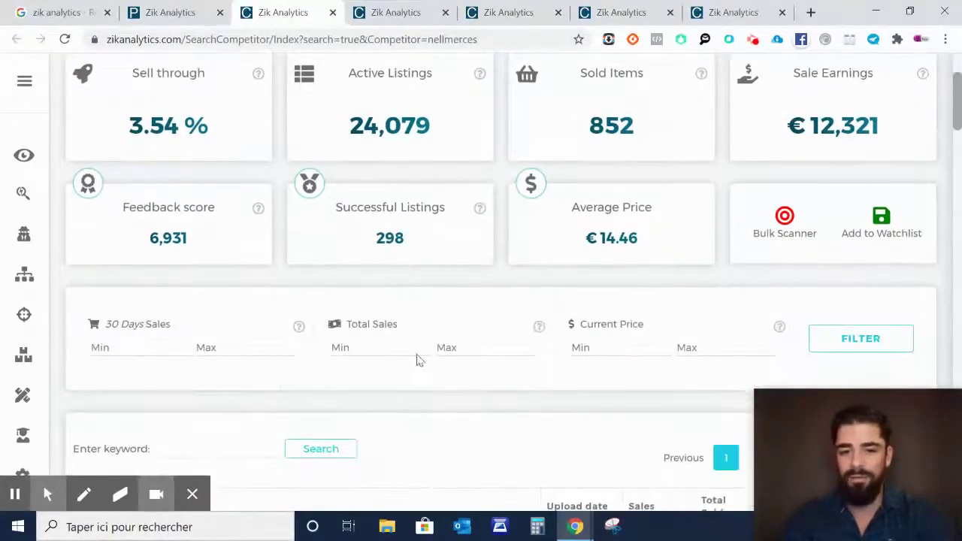
{"action": "scroll", "coordinate": [580, 325], "scroll_direction": "down", "scroll_amount": 2}
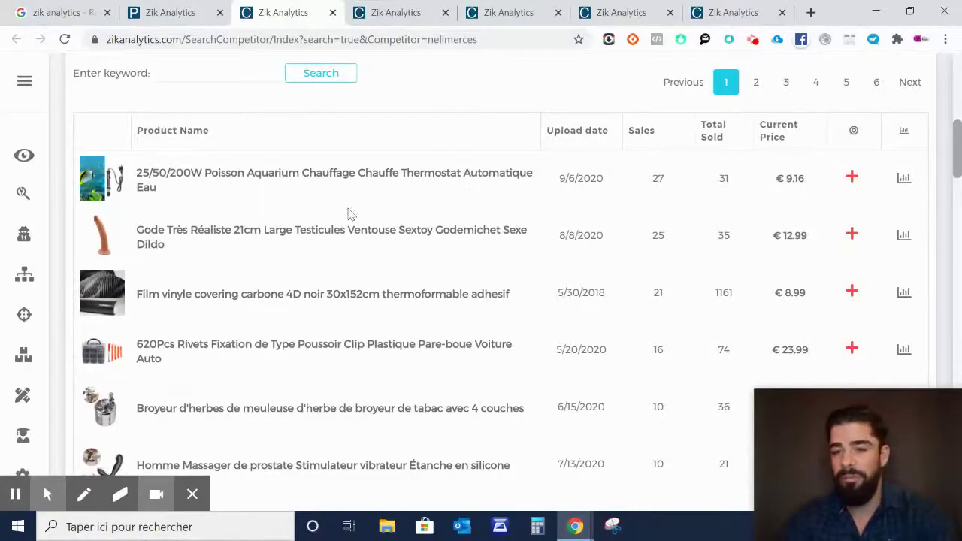
Open the eBay listing of nellmerces' 25/50/200W aquarium heater and look over its price, units sold and delivery terms.
{"action": "left_click", "coordinate": [352, 174]}
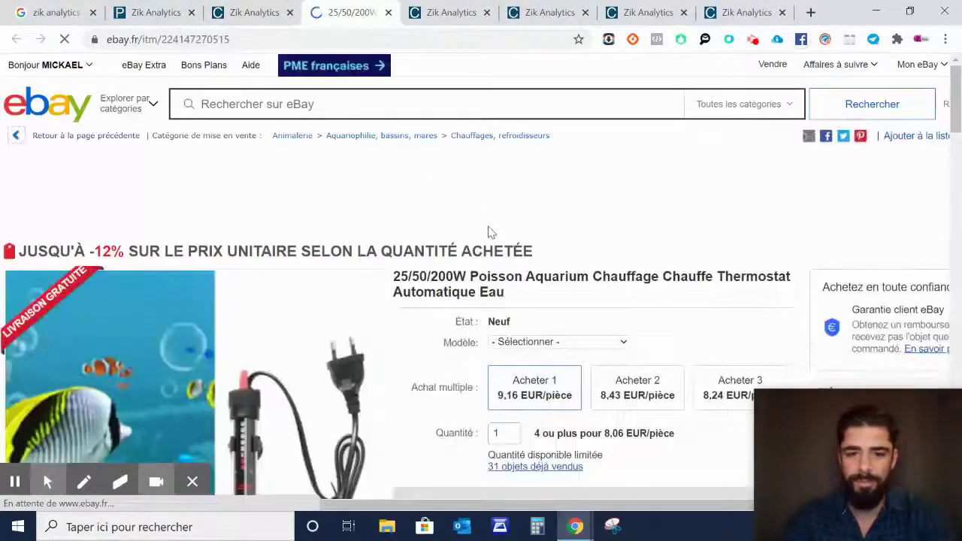
{"action": "scroll", "coordinate": [500, 236], "scroll_direction": "down", "scroll_amount": 1}
{"action": "scroll", "coordinate": [500, 236], "scroll_direction": "down", "scroll_amount": 3}
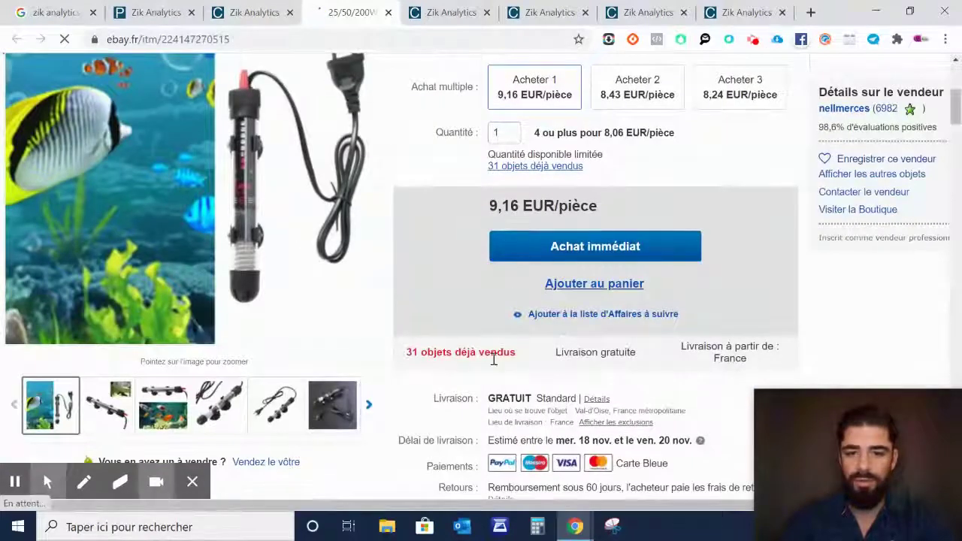
{"action": "scroll", "coordinate": [518, 309], "scroll_direction": "up", "scroll_amount": 1}
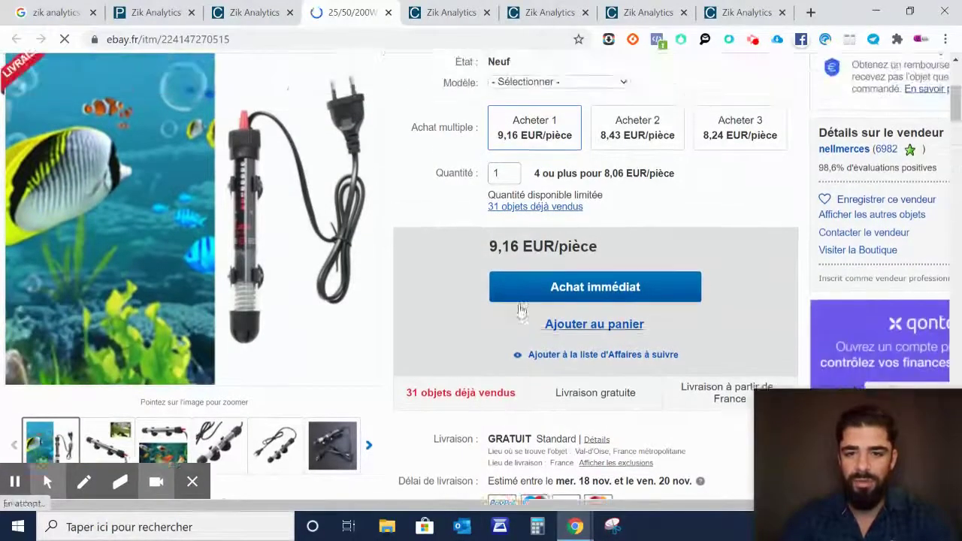
Open the aquarium heater's purchase history, review the models, prices and purchase dates, and close the eBay page.
{"action": "left_click", "coordinate": [547, 241]}
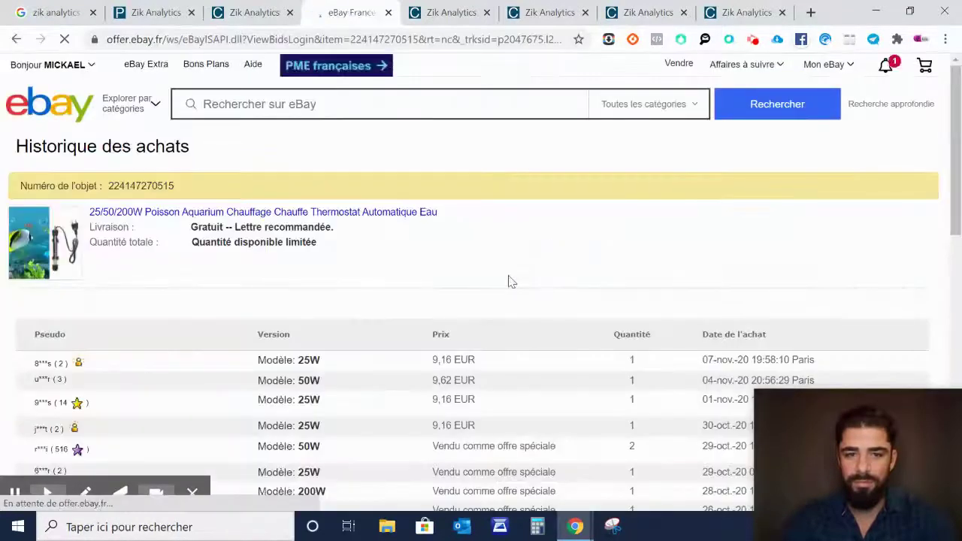
{"action": "scroll", "coordinate": [509, 278], "scroll_direction": "down", "scroll_amount": 2}
{"action": "scroll", "coordinate": [700, 285], "scroll_direction": "down", "scroll_amount": 2}
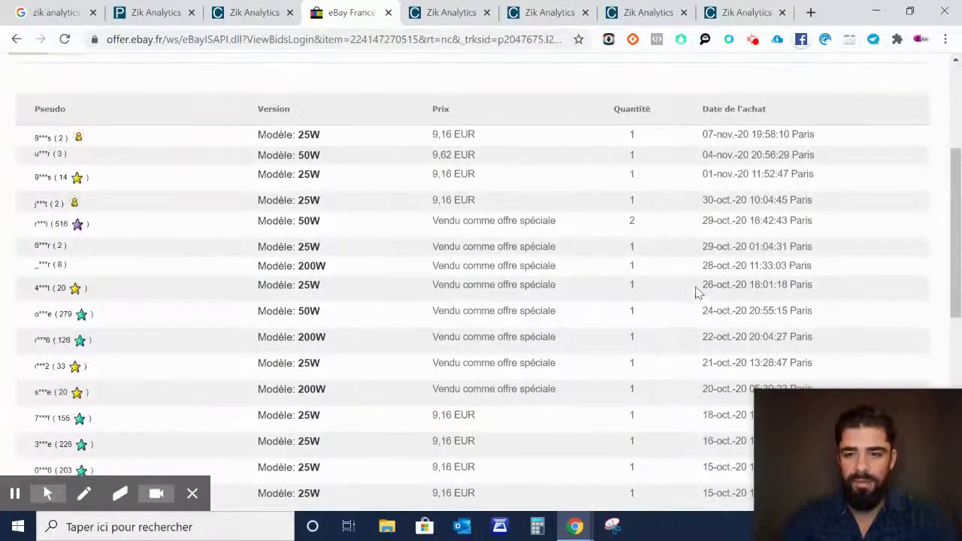
{"action": "scroll", "coordinate": [693, 282], "scroll_direction": "up", "scroll_amount": 3}
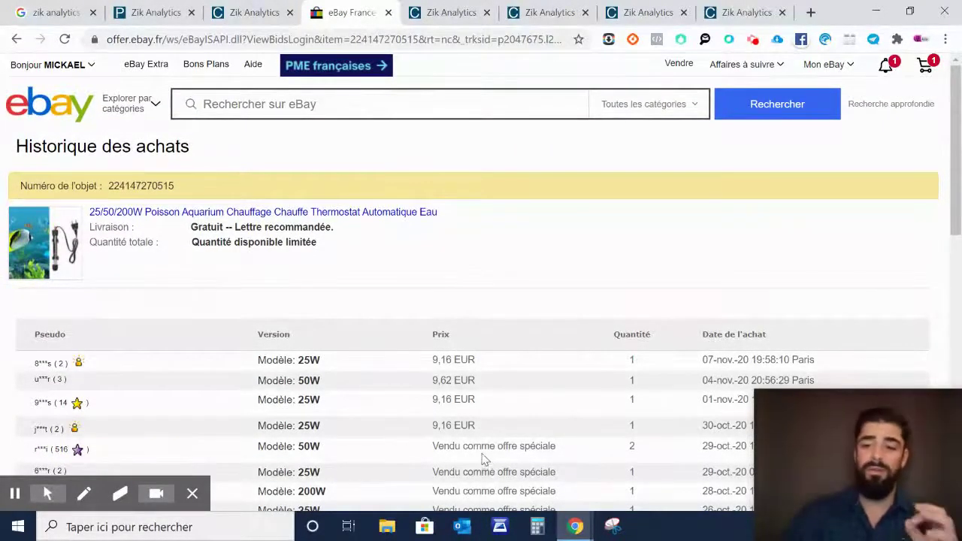
{"action": "scroll", "coordinate": [572, 454], "scroll_direction": "down", "scroll_amount": 2}
{"action": "scroll", "coordinate": [679, 230], "scroll_direction": "up", "scroll_amount": 2}
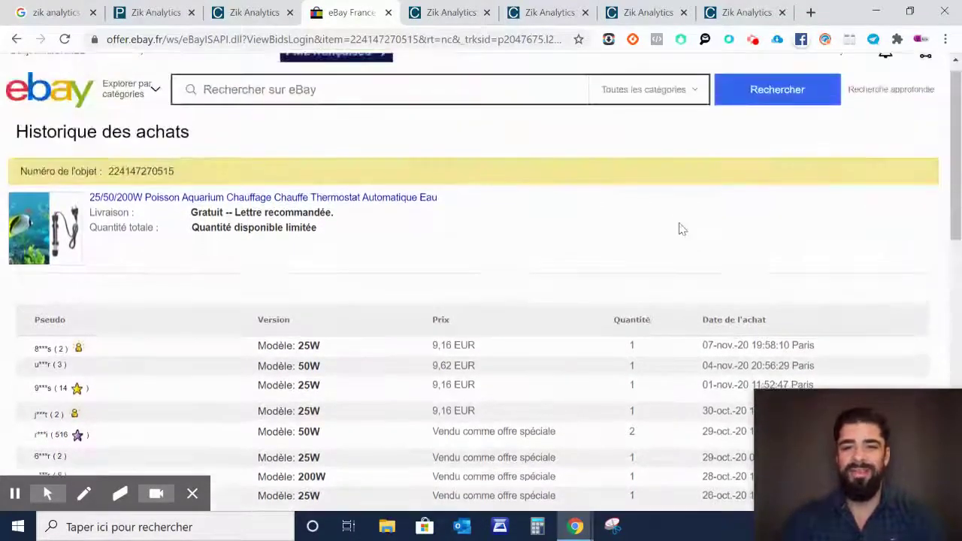
{"action": "left_click", "coordinate": [389, 13]}
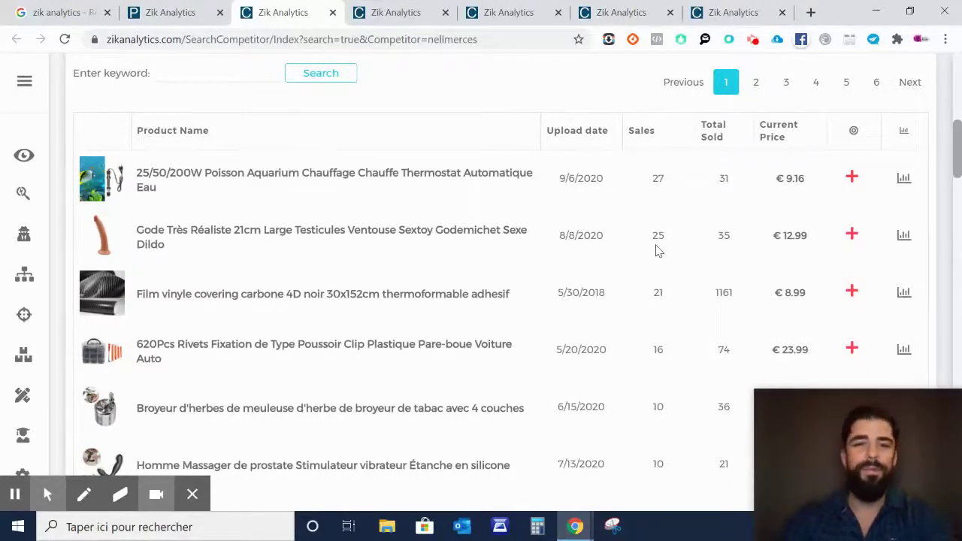
Close the nellmerces competitor research and examine digimag's 30-day statistics and best-selling products.
{"action": "left_click", "coordinate": [332, 13]}
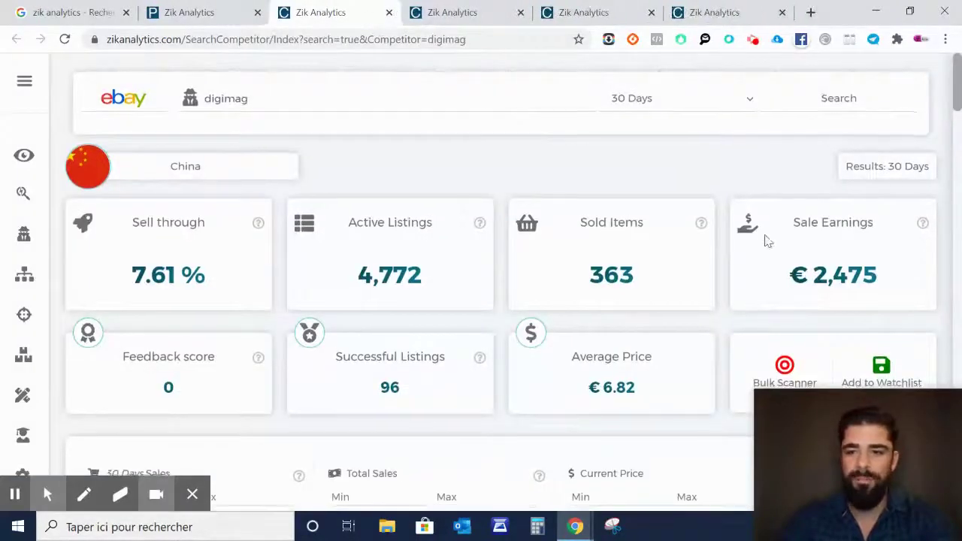
{"action": "scroll", "coordinate": [767, 240], "scroll_direction": "down", "scroll_amount": 2}
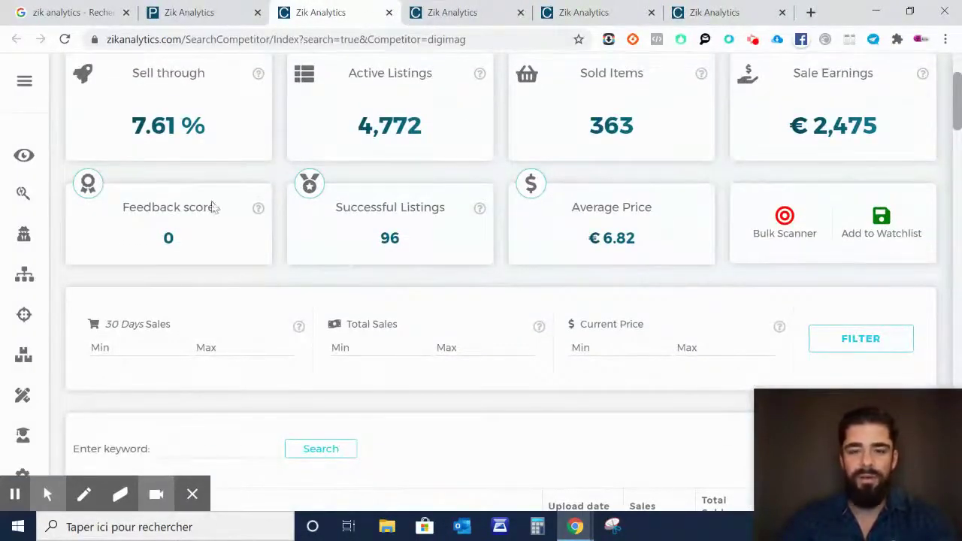
{"action": "scroll", "coordinate": [488, 286], "scroll_direction": "down", "scroll_amount": 4}
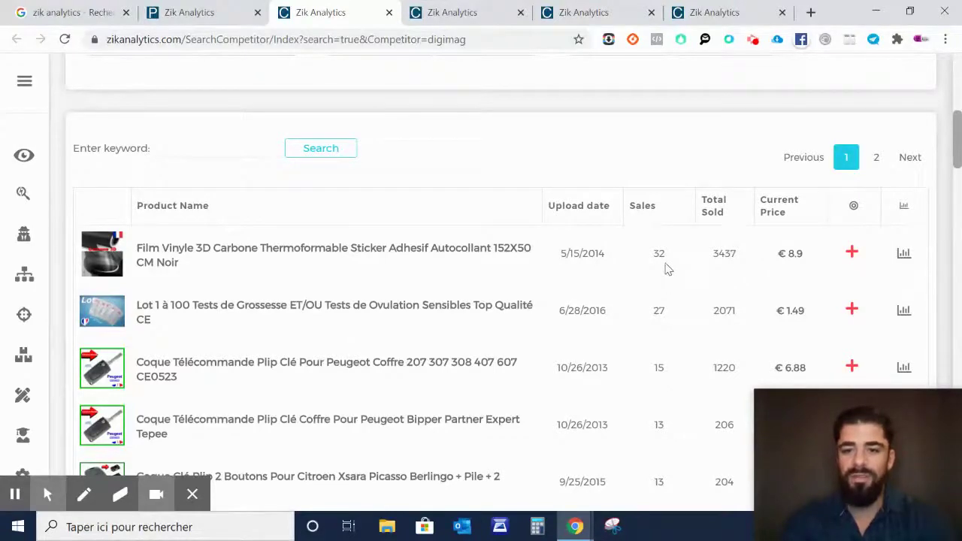
{"action": "scroll", "coordinate": [666, 269], "scroll_direction": "down", "scroll_amount": 1}
Open digimag's "Film Vinyle 3D Carbone" listing on eBay, check its purchase history and return to the listing.
{"action": "left_click", "coordinate": [381, 180]}
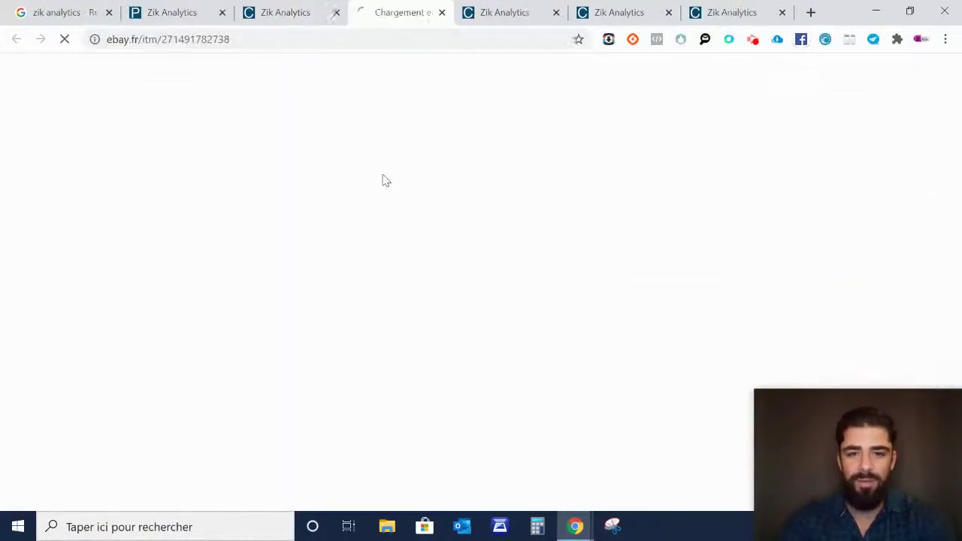
{"action": "scroll", "coordinate": [597, 220], "scroll_direction": "down", "scroll_amount": 1}
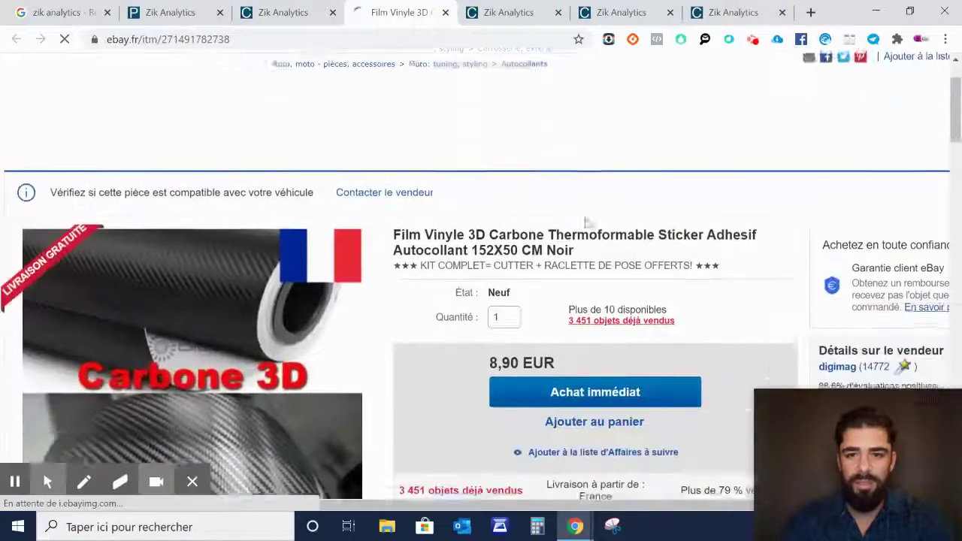
{"action": "scroll", "coordinate": [587, 222], "scroll_direction": "down", "scroll_amount": 1}
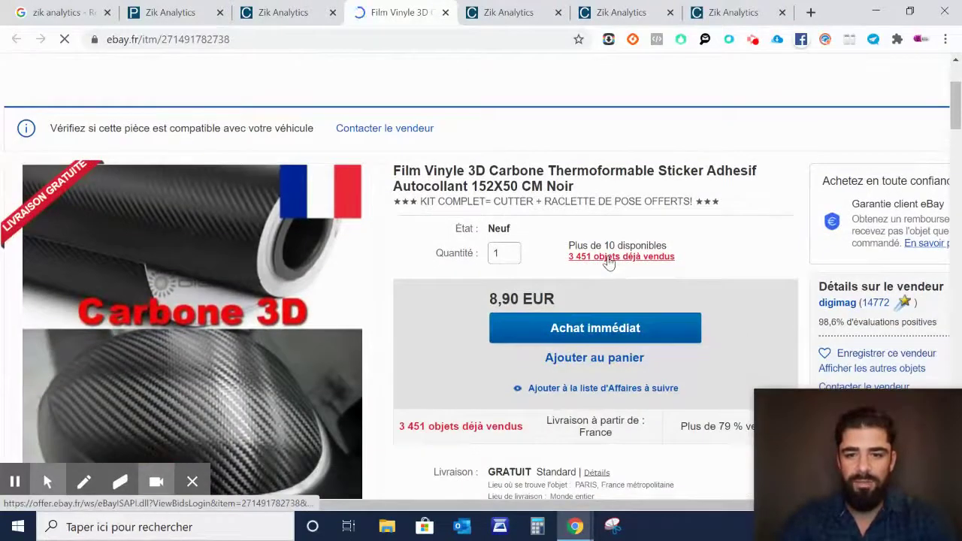
{"action": "left_click", "coordinate": [608, 261]}
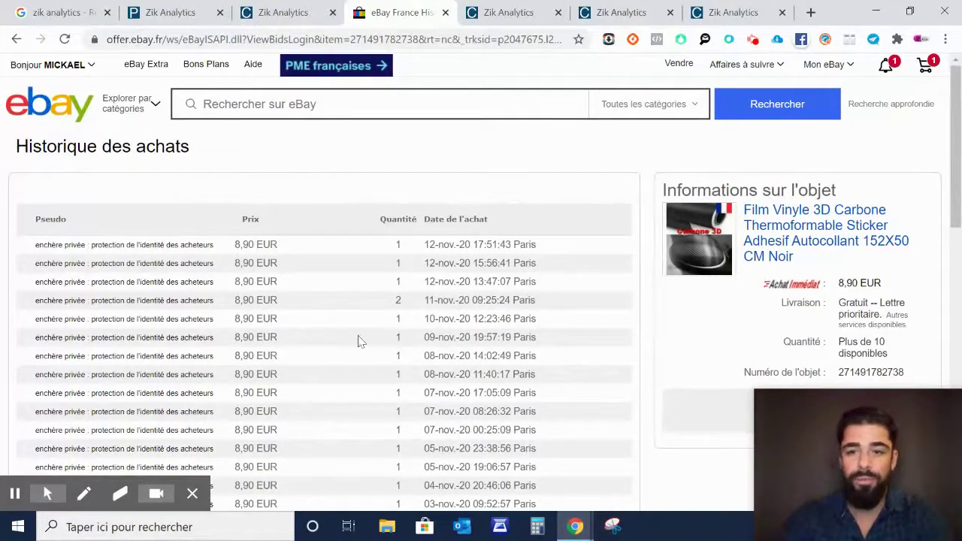
{"action": "left_click", "coordinate": [17, 39]}
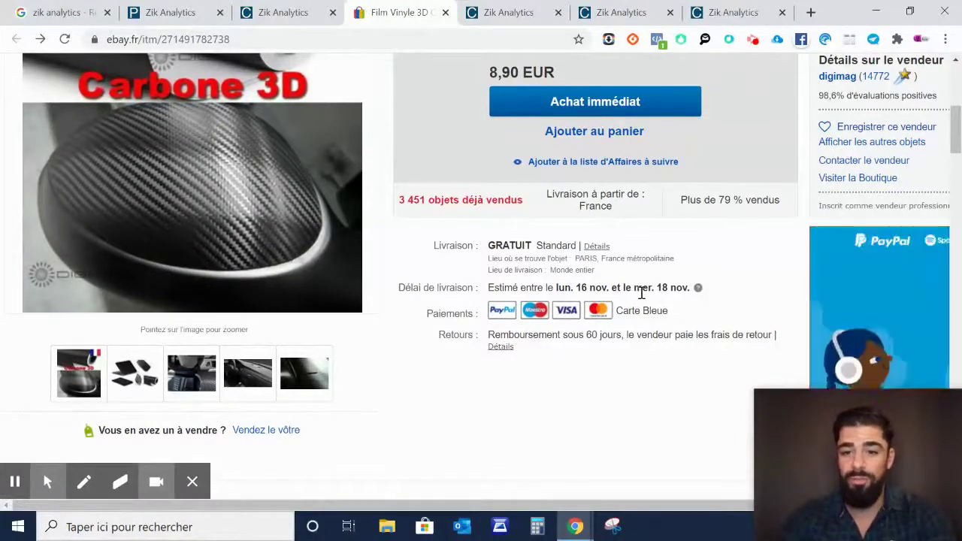
Review the carbon vinyl listing's price, seller details and delivery terms, and close the eBay page.
{"action": "scroll", "coordinate": [640, 303], "scroll_direction": "up", "scroll_amount": 3}
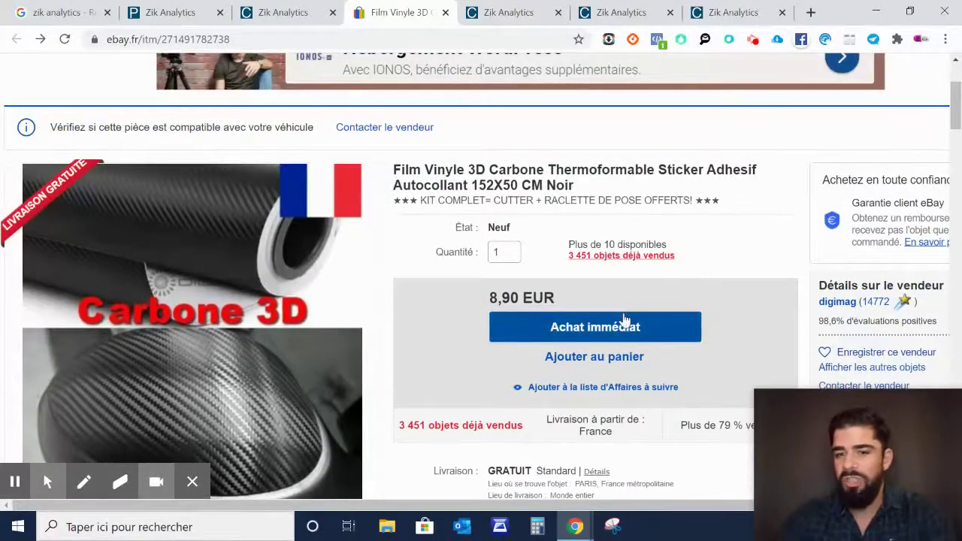
{"action": "scroll", "coordinate": [628, 312], "scroll_direction": "up", "scroll_amount": 1}
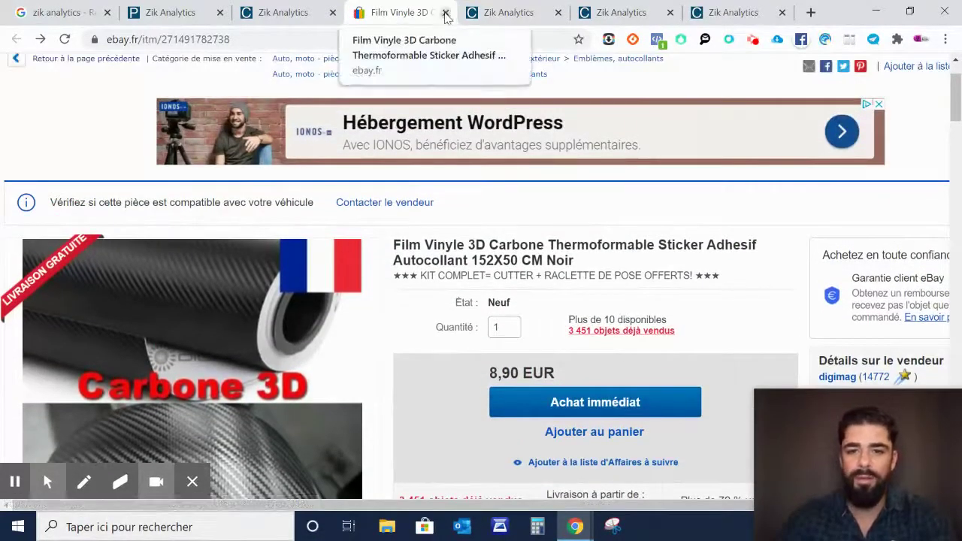
{"action": "scroll", "coordinate": [613, 312], "scroll_direction": "down", "scroll_amount": 2}
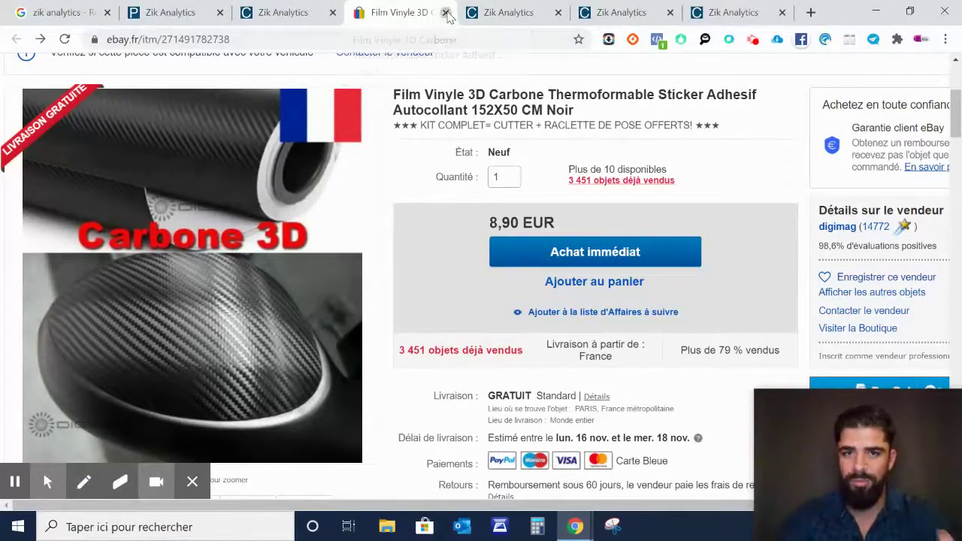
{"action": "left_click", "coordinate": [445, 12]}
Close both digimag competitor research tabs to reach the akachafactory research.
{"action": "left_click", "coordinate": [334, 13]}
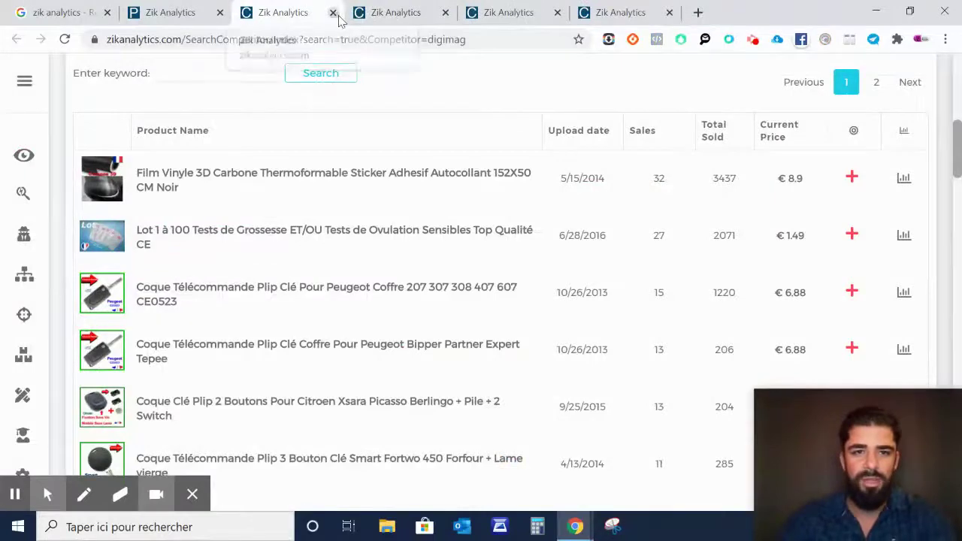
{"action": "scroll", "coordinate": [736, 249], "scroll_direction": "down", "scroll_amount": 2}
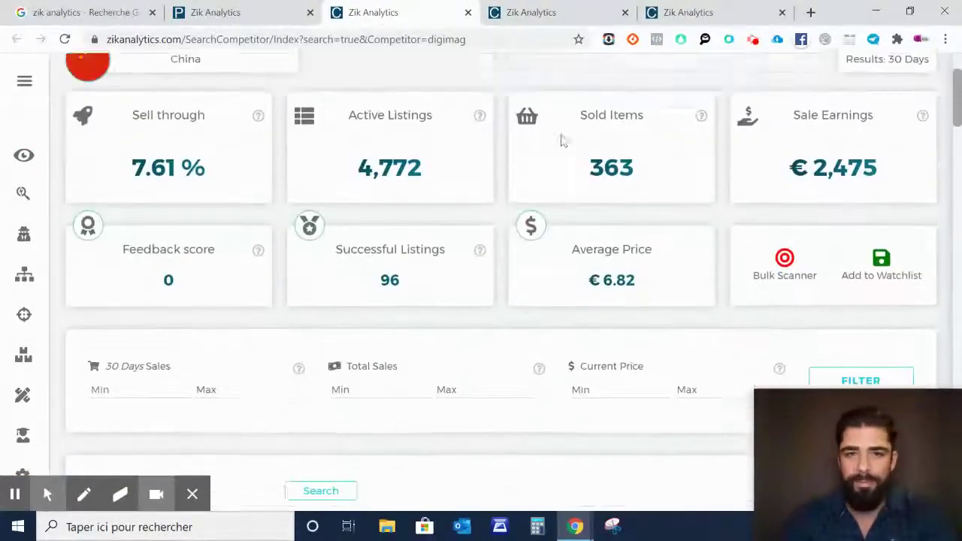
{"action": "scroll", "coordinate": [563, 140], "scroll_direction": "up", "scroll_amount": 2}
{"action": "left_click", "coordinate": [467, 13]}
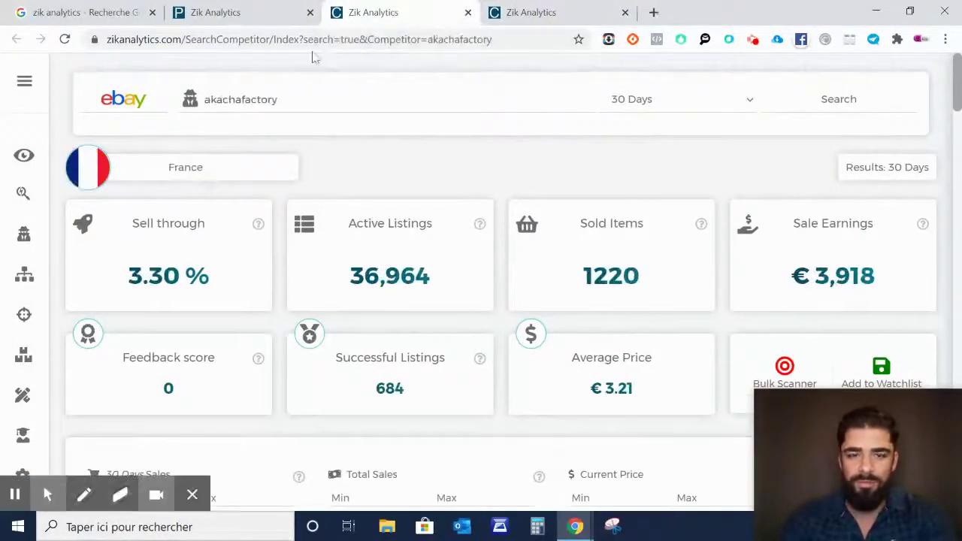
Examine akachafactory's 30-day statistics and look through its best-selling products, upload dates and sales.
{"action": "scroll", "coordinate": [703, 288], "scroll_direction": "down", "scroll_amount": 1}
{"action": "scroll", "coordinate": [704, 287], "scroll_direction": "down", "scroll_amount": 2}
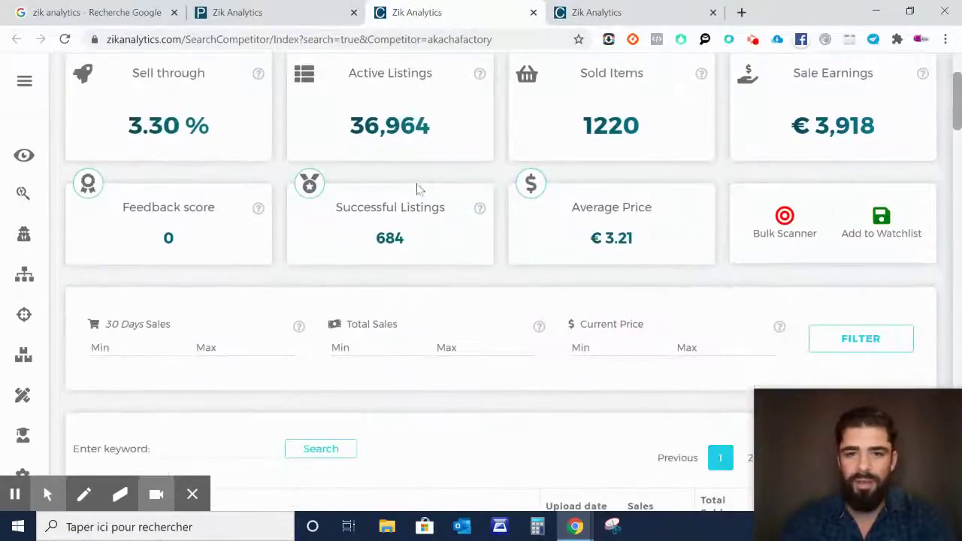
{"action": "scroll", "coordinate": [378, 198], "scroll_direction": "down", "scroll_amount": 3}
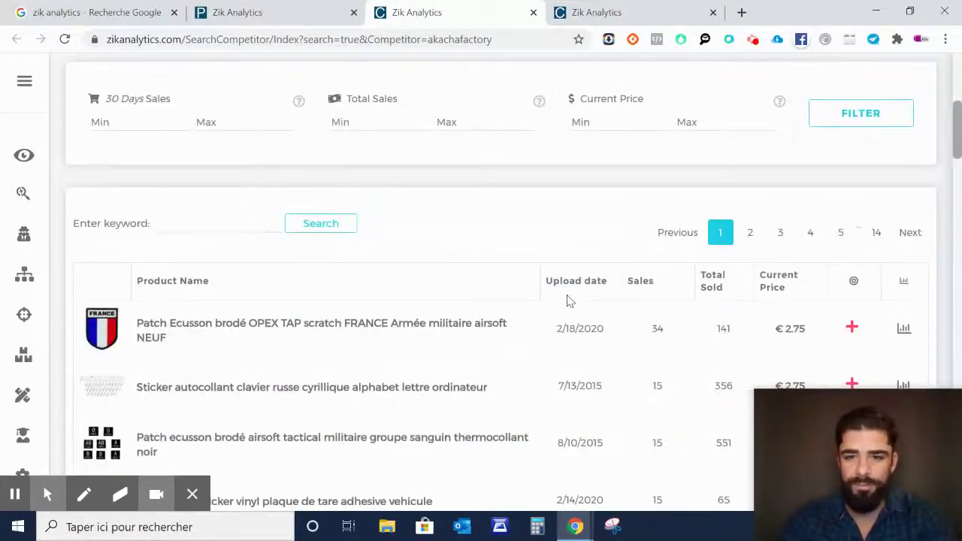
{"action": "scroll", "coordinate": [575, 293], "scroll_direction": "down", "scroll_amount": 2}
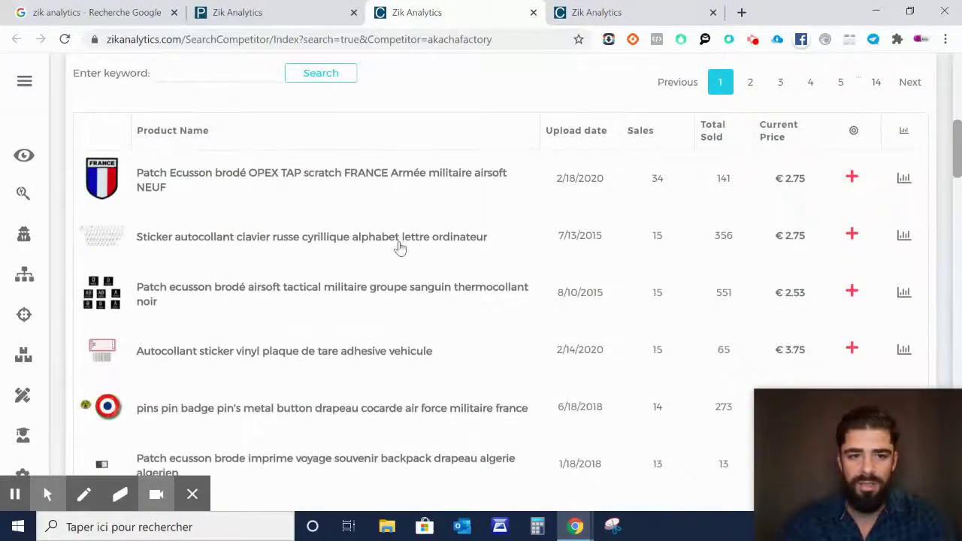
{"action": "scroll", "coordinate": [610, 352], "scroll_direction": "down", "scroll_amount": 7}
{"action": "scroll", "coordinate": [610, 349], "scroll_direction": "up", "scroll_amount": 2}
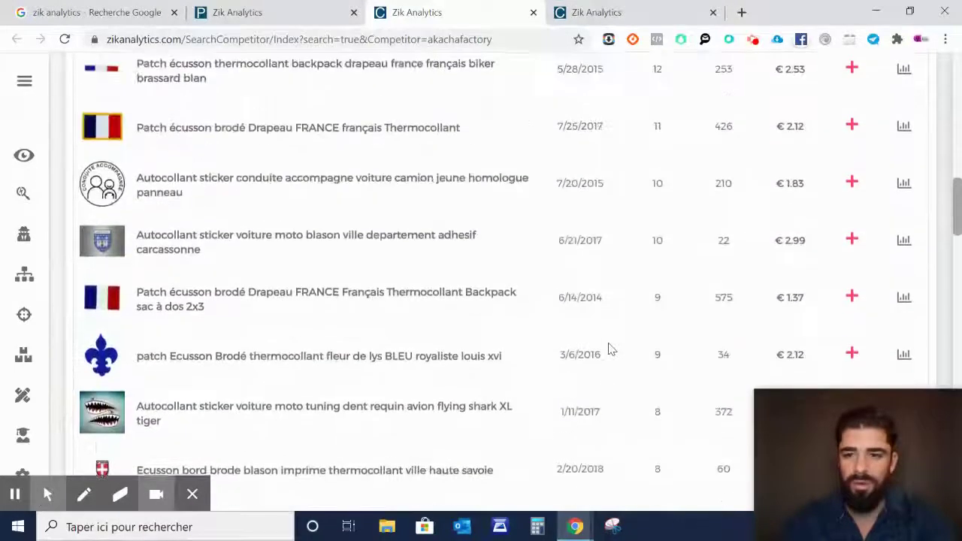
{"action": "scroll", "coordinate": [726, 340], "scroll_direction": "up", "scroll_amount": 7}
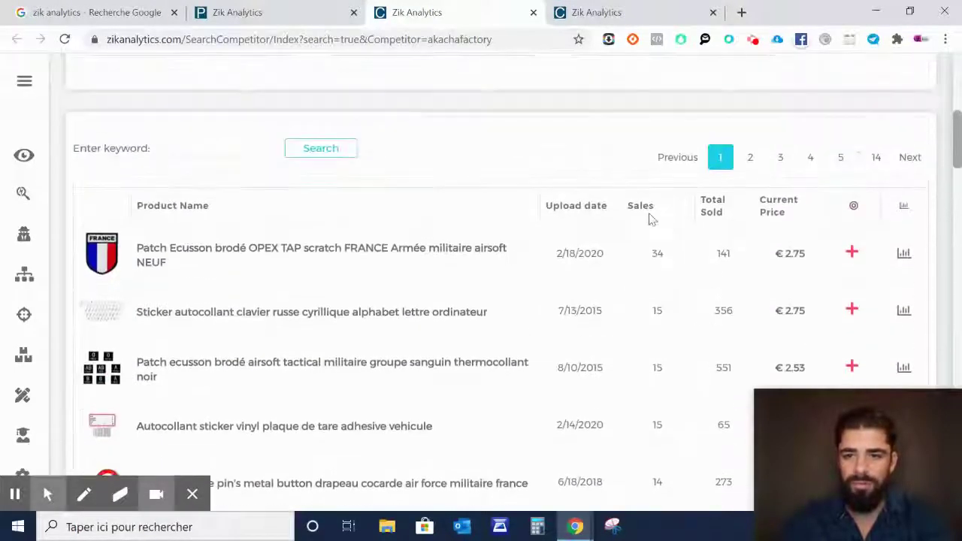
Close both akachafactory competitor research tabs and return to the "autocollant" product research results.
{"action": "left_click", "coordinate": [534, 12]}
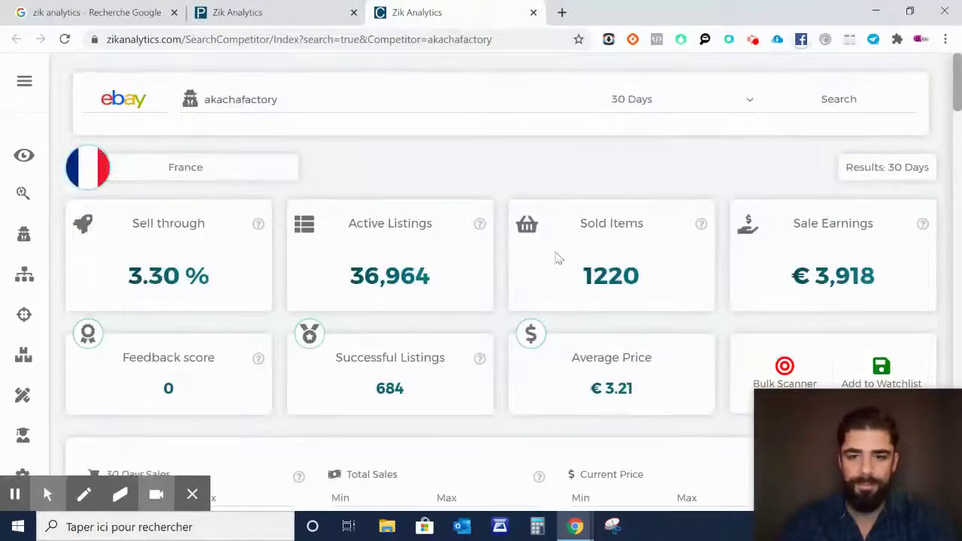
{"action": "scroll", "coordinate": [585, 248], "scroll_direction": "down", "scroll_amount": 7}
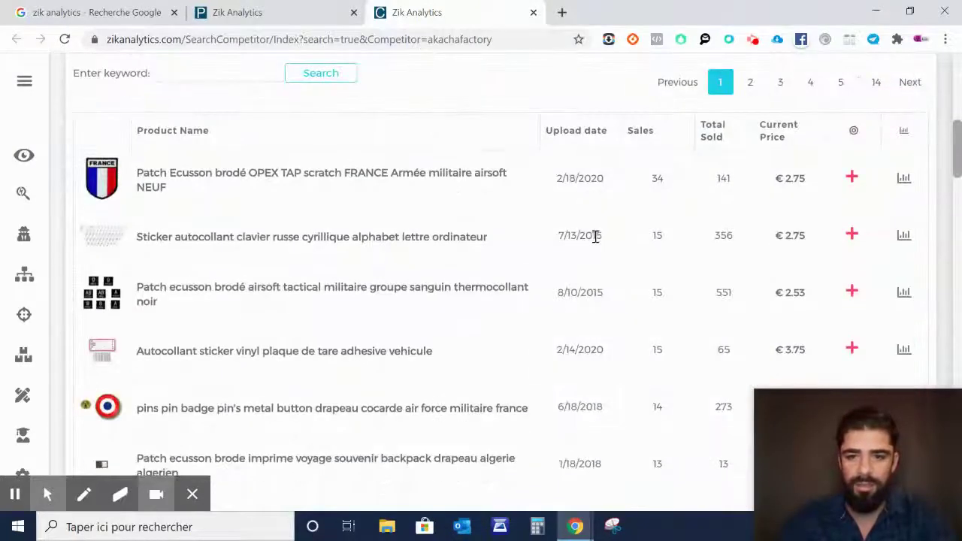
{"action": "scroll", "coordinate": [595, 236], "scroll_direction": "up", "scroll_amount": 4}
{"action": "left_click", "coordinate": [290, 12]}
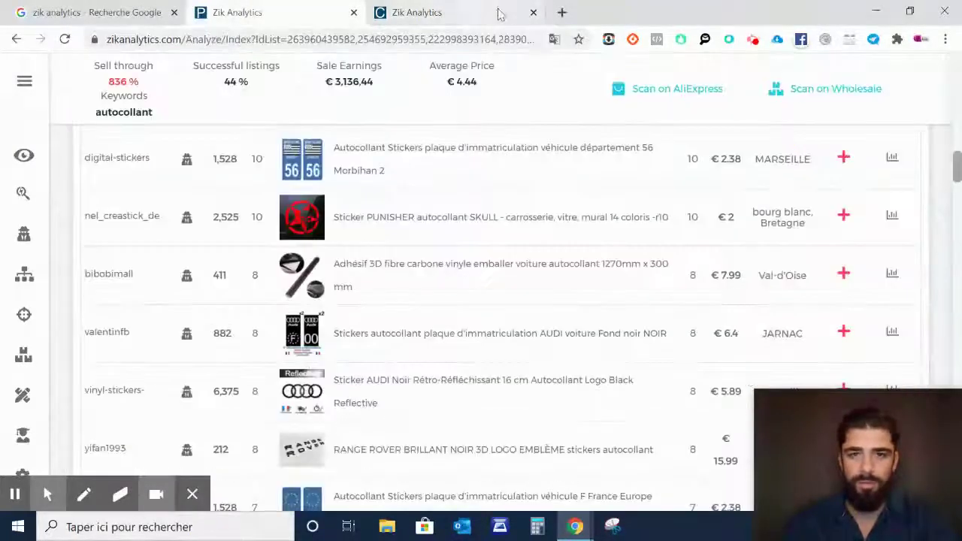
{"action": "left_click", "coordinate": [534, 12]}
Run a new product research search for the keyword "jouet".
{"action": "scroll", "coordinate": [418, 427], "scroll_direction": "up", "scroll_amount": 13}
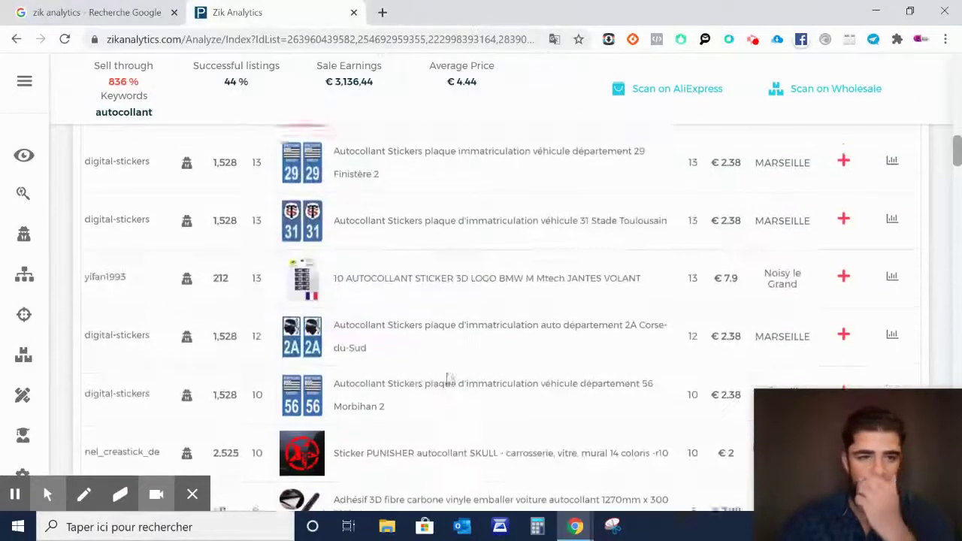
{"action": "scroll", "coordinate": [521, 368], "scroll_direction": "up", "scroll_amount": 8}
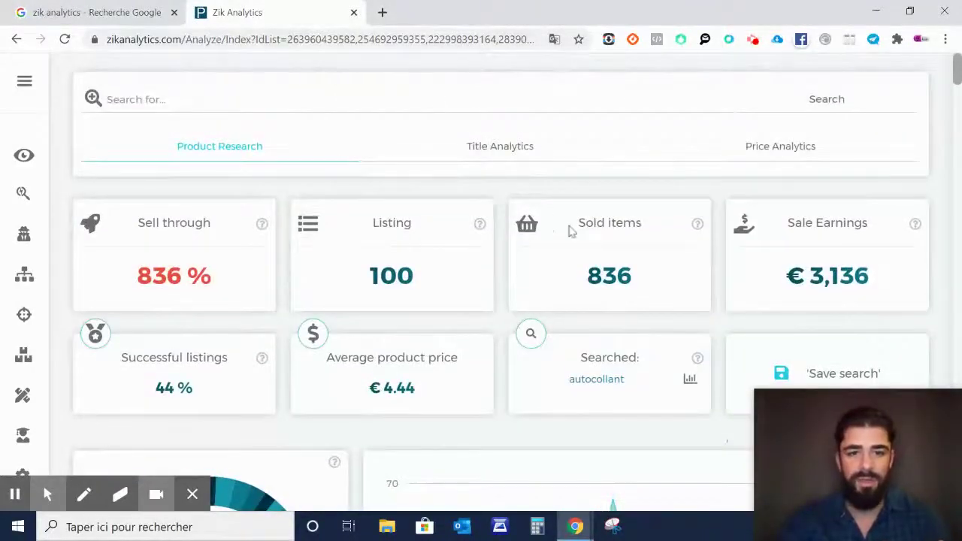
{"action": "scroll", "coordinate": [640, 413], "scroll_direction": "down", "scroll_amount": 15}
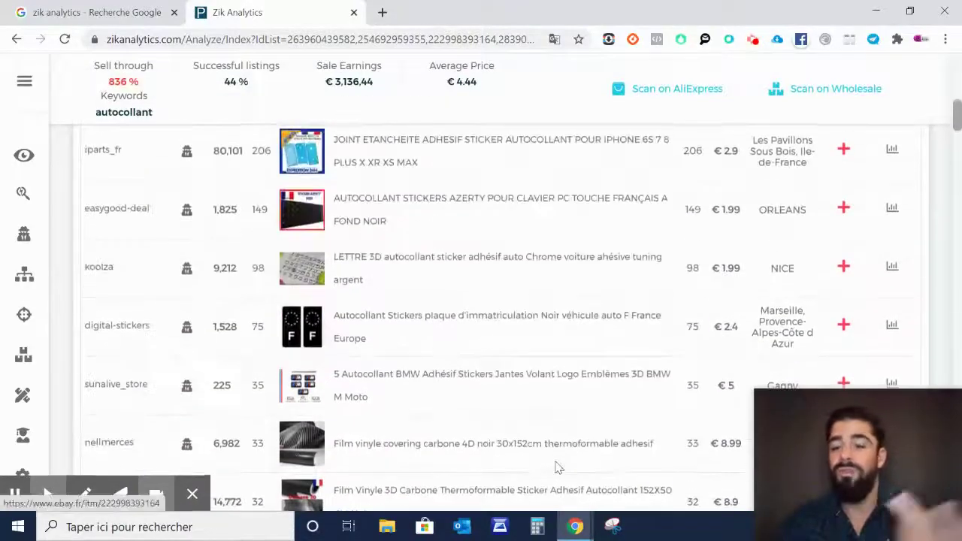
{"action": "scroll", "coordinate": [560, 460], "scroll_direction": "up", "scroll_amount": 3}
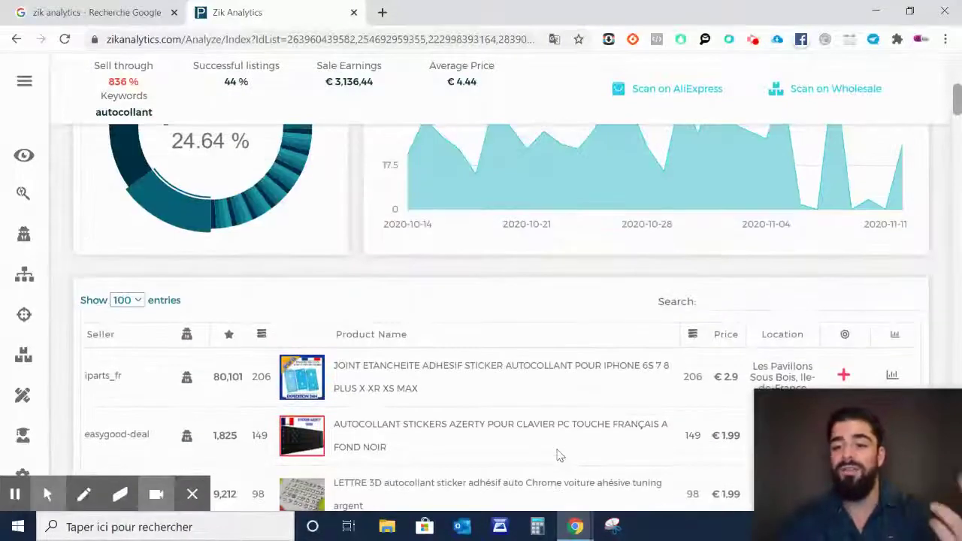
{"action": "scroll", "coordinate": [560, 455], "scroll_direction": "up", "scroll_amount": 3}
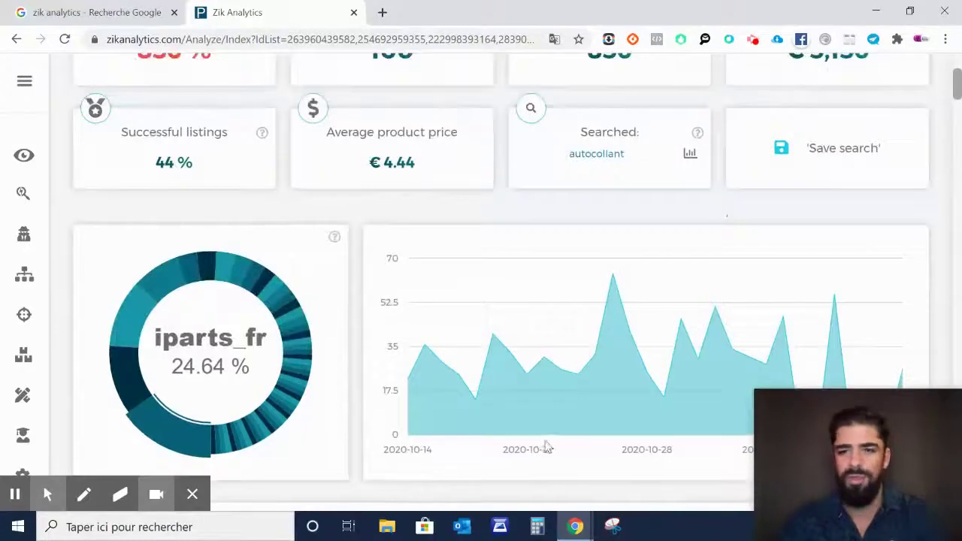
{"action": "scroll", "coordinate": [548, 447], "scroll_direction": "up", "scroll_amount": 3}
{"action": "left_click", "coordinate": [271, 101]}
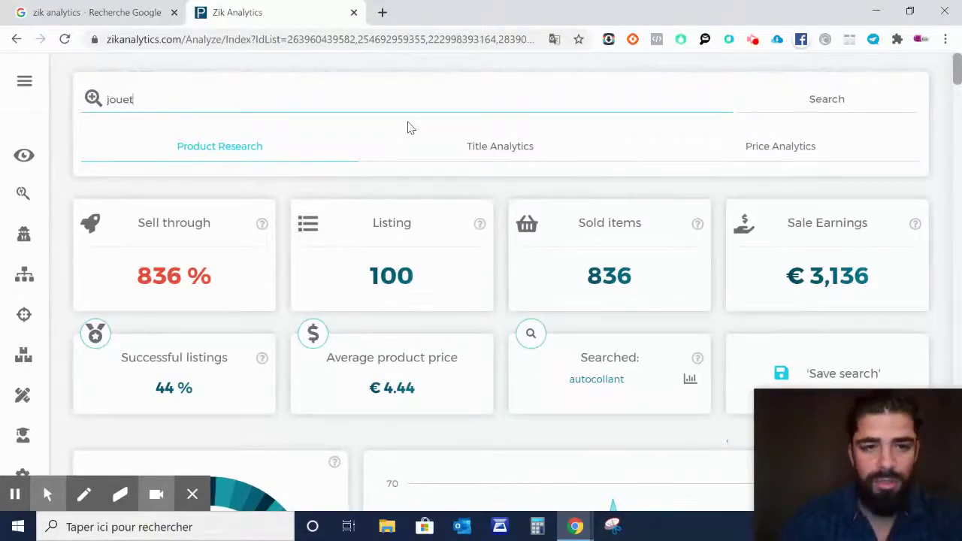
{"action": "key", "text": "Return"}
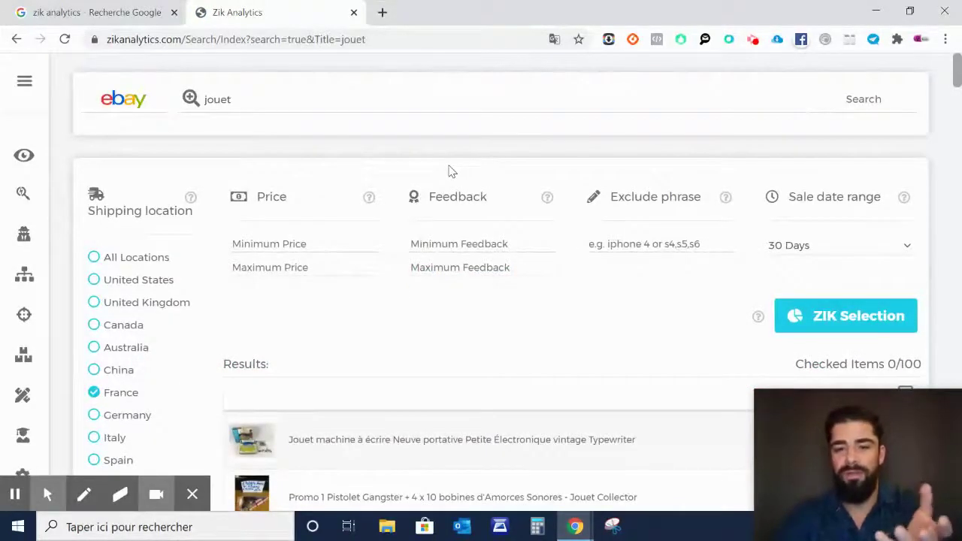
Select all of the "jouet" results shipped from France and analyze them with ZIK Selection.
{"action": "scroll", "coordinate": [451, 177], "scroll_direction": "down", "scroll_amount": 2}
{"action": "scroll", "coordinate": [724, 230], "scroll_direction": "up", "scroll_amount": 1}
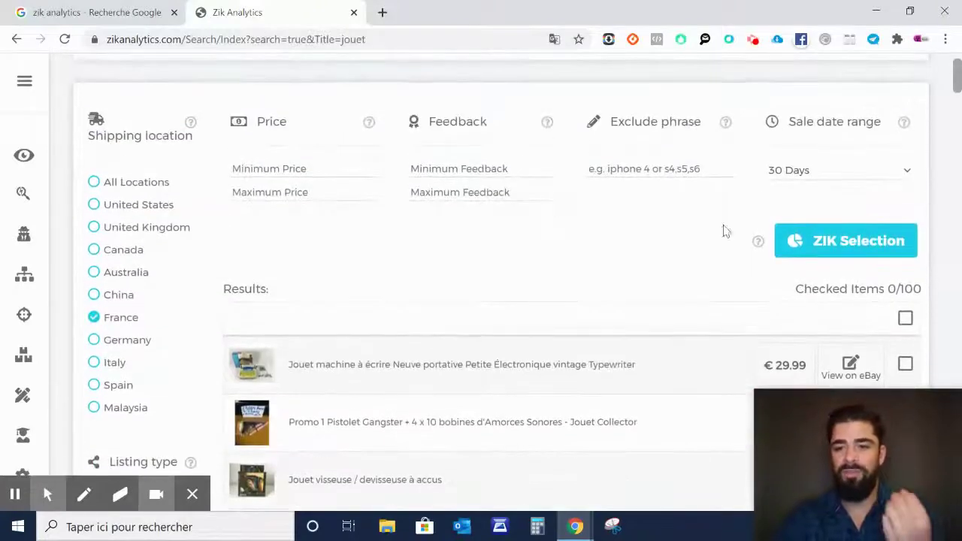
{"action": "left_click", "coordinate": [905, 318]}
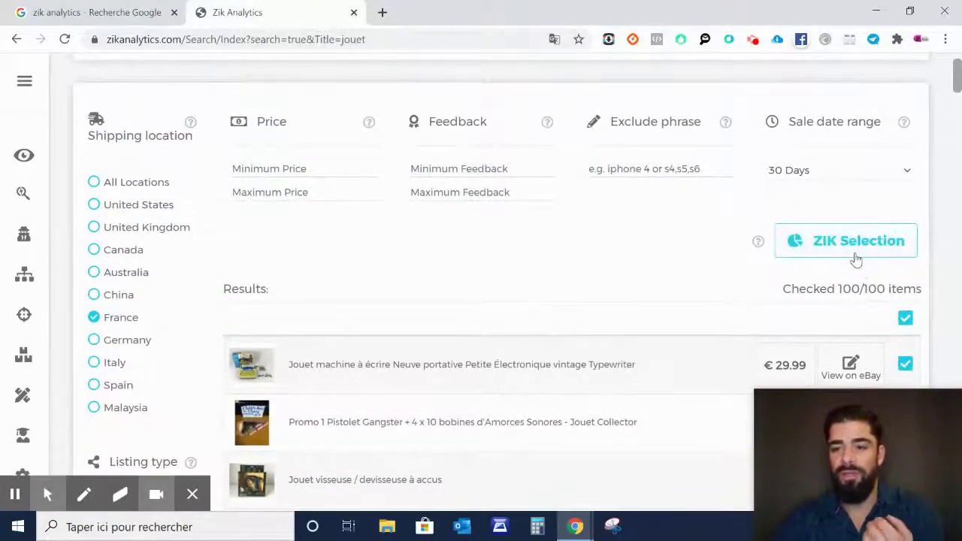
{"action": "left_click", "coordinate": [855, 258]}
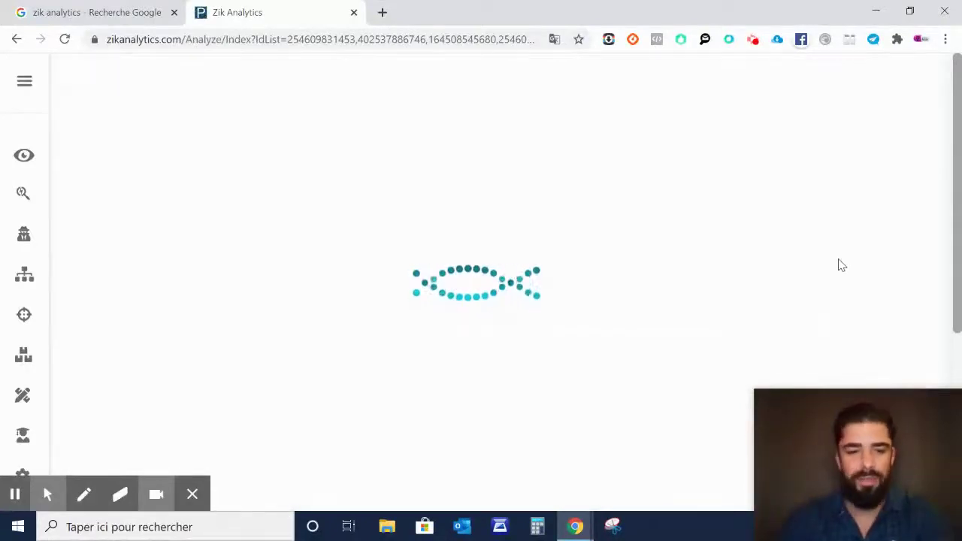
{"action": "left_click", "coordinate": [192, 497]}
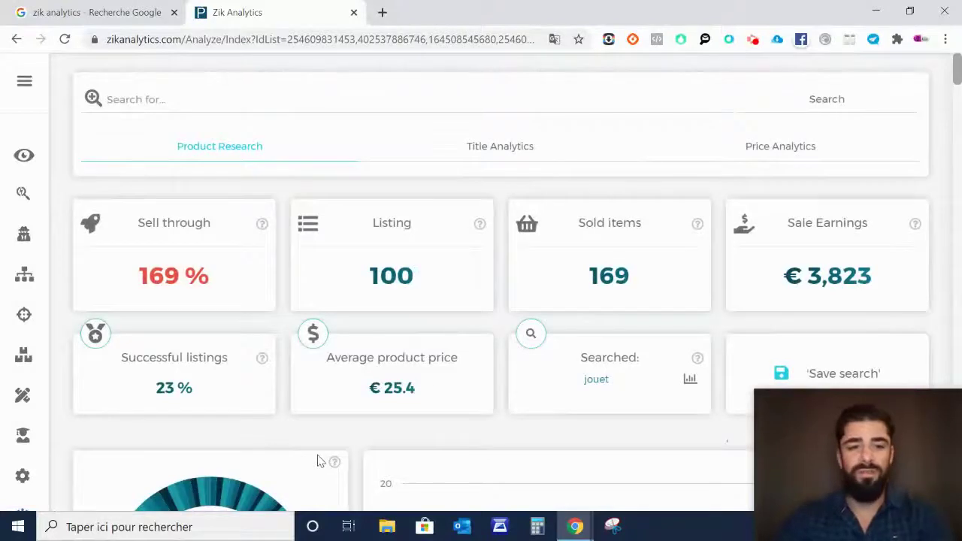
Examine the "jouet" research statistics, the sales chart and the best-selling listings with their sellers and prices.
{"action": "scroll", "coordinate": [322, 447], "scroll_direction": "down", "scroll_amount": 1}
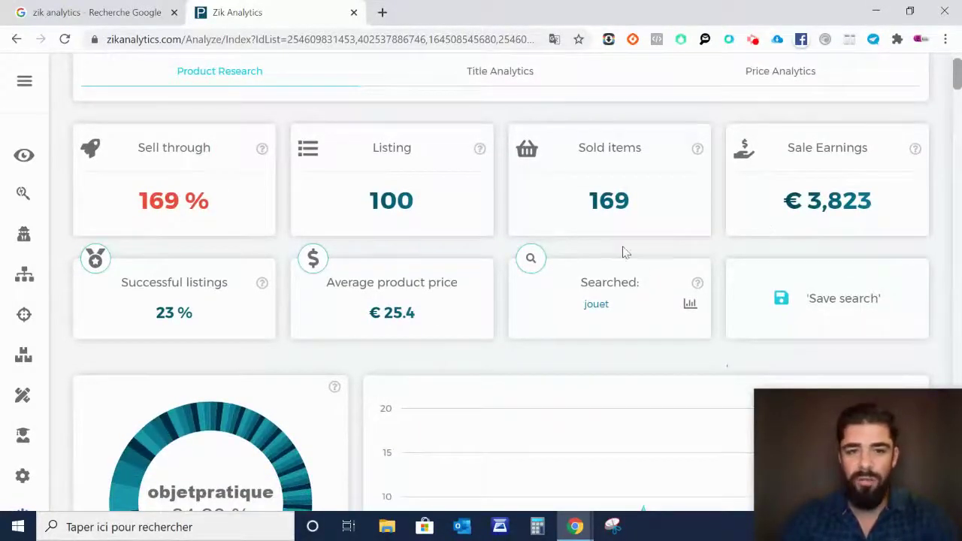
{"action": "scroll", "coordinate": [622, 253], "scroll_direction": "up", "scroll_amount": 1}
{"action": "scroll", "coordinate": [358, 158], "scroll_direction": "down", "scroll_amount": 7}
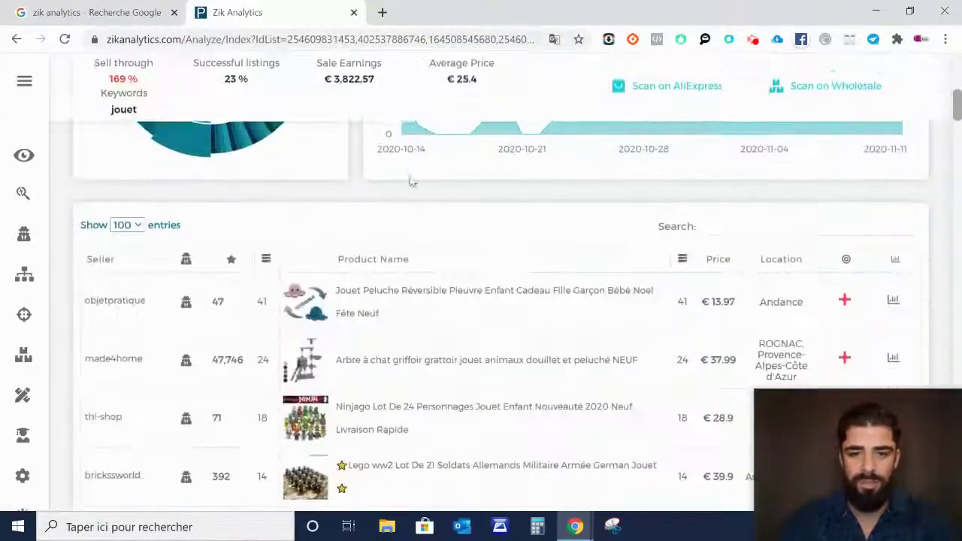
{"action": "mouse_move", "coordinate": [292, 298]}
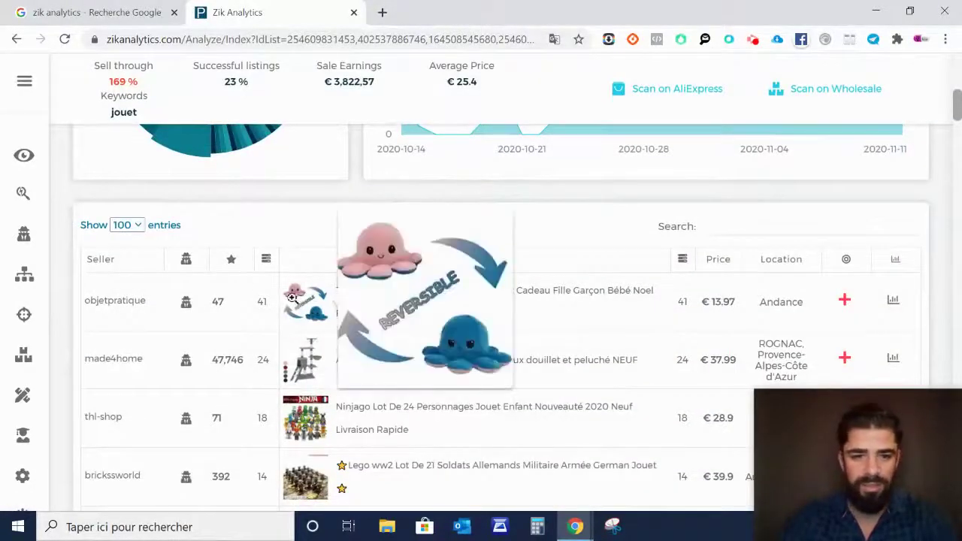
{"action": "scroll", "coordinate": [809, 326], "scroll_direction": "up", "scroll_amount": 4}
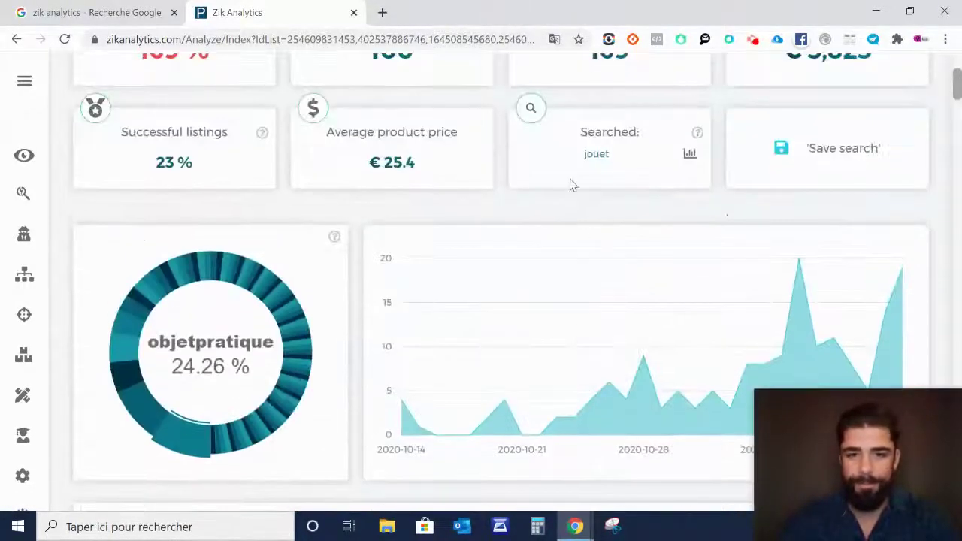
{"action": "scroll", "coordinate": [414, 243], "scroll_direction": "up", "scroll_amount": 1}
{"action": "scroll", "coordinate": [382, 253], "scroll_direction": "down", "scroll_amount": 5}
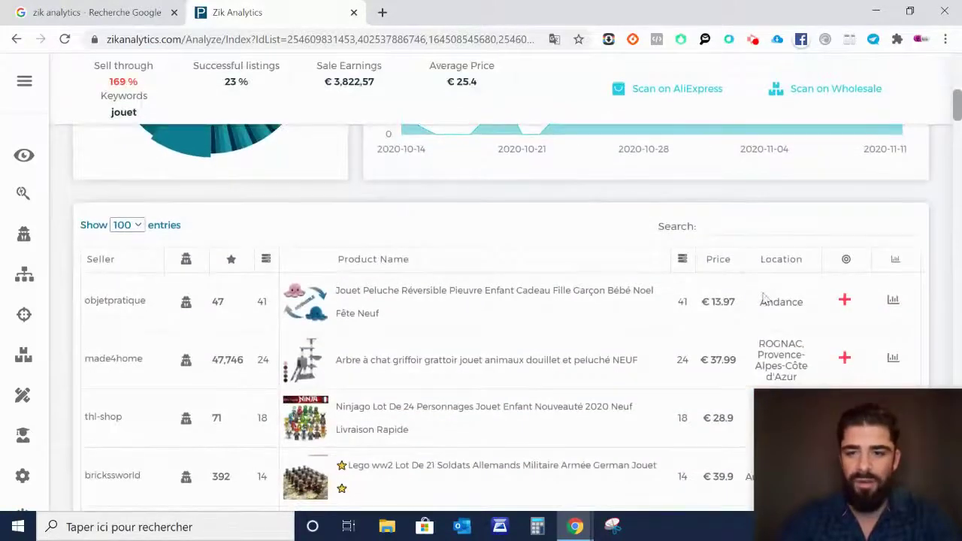
{"action": "scroll", "coordinate": [714, 295], "scroll_direction": "up", "scroll_amount": 2}
{"action": "scroll", "coordinate": [616, 311], "scroll_direction": "down", "scroll_amount": 2}
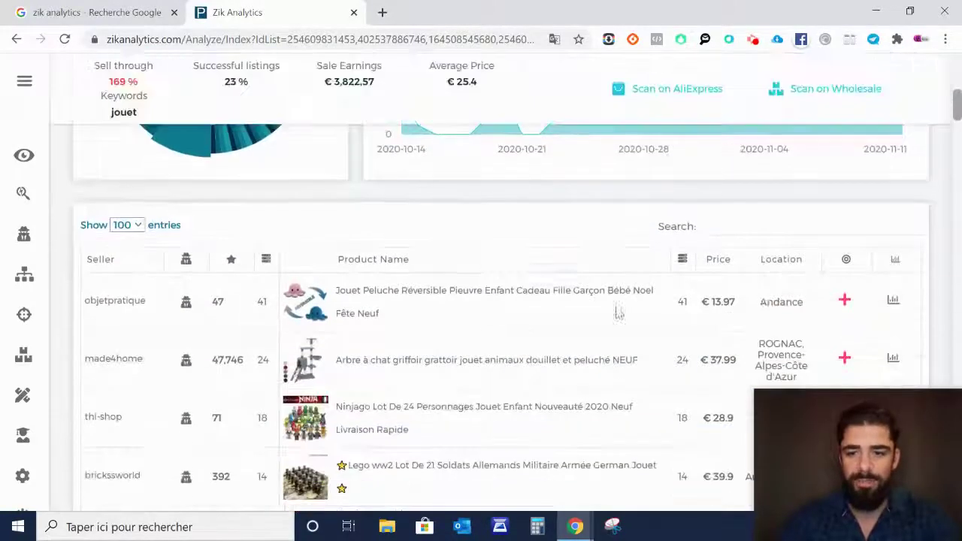
Open objetpratique's reversible octopus plush listing on eBay and review its price, seller details and delivery terms.
{"action": "left_click", "coordinate": [431, 299]}
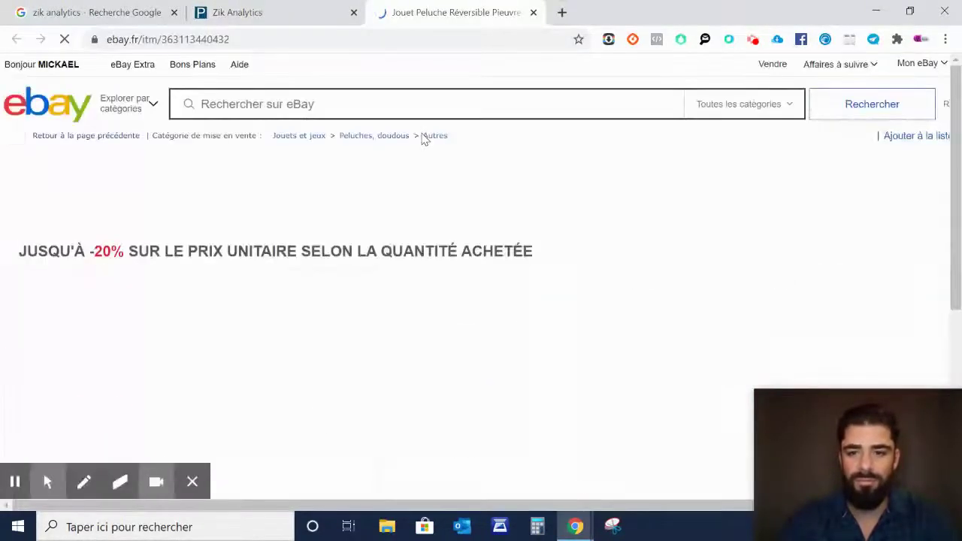
{"action": "scroll", "coordinate": [475, 180], "scroll_direction": "down", "scroll_amount": 2}
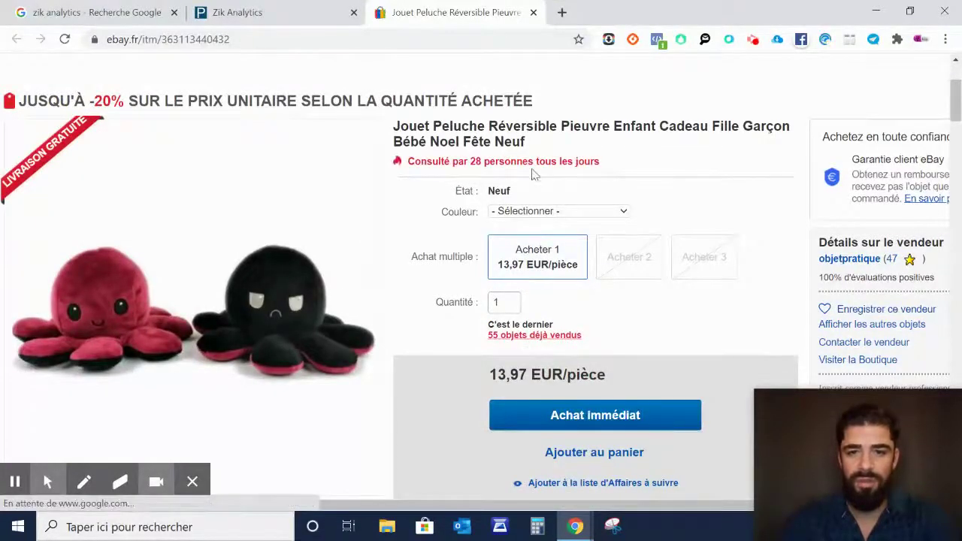
{"action": "scroll", "coordinate": [594, 362], "scroll_direction": "down", "scroll_amount": 3}
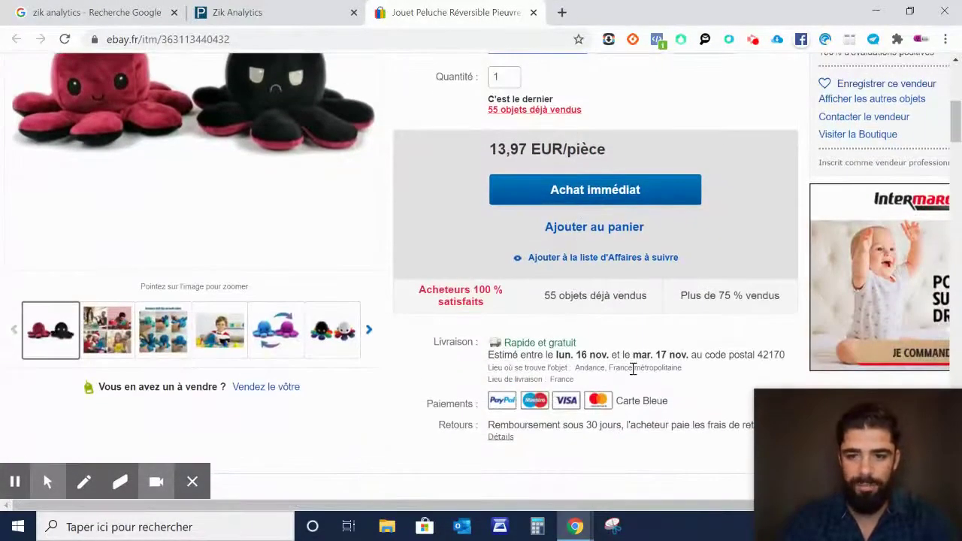
Check the octopus plush's eBay purchase history by price and date, and return to the listing.
{"action": "scroll", "coordinate": [594, 353], "scroll_direction": "up", "scroll_amount": 3}
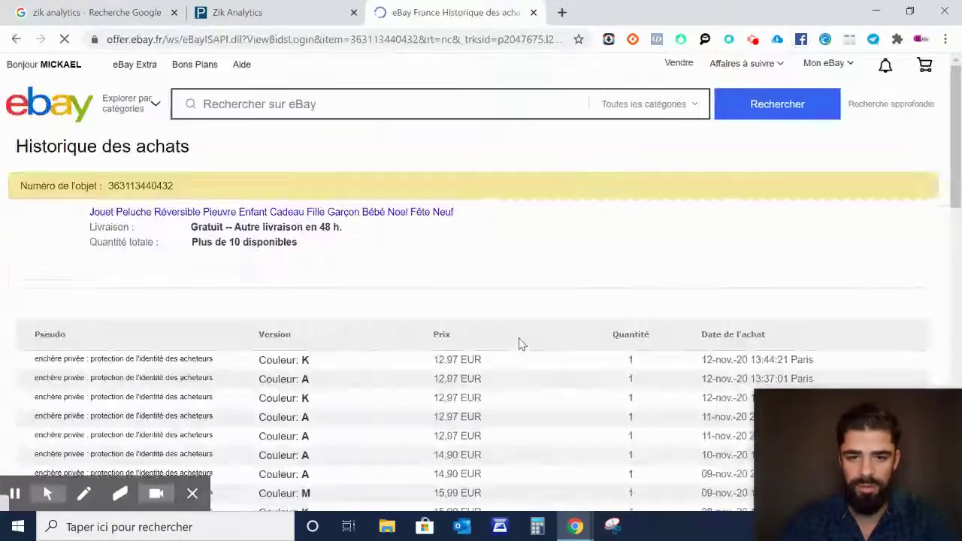
{"action": "scroll", "coordinate": [581, 315], "scroll_direction": "down", "scroll_amount": 2}
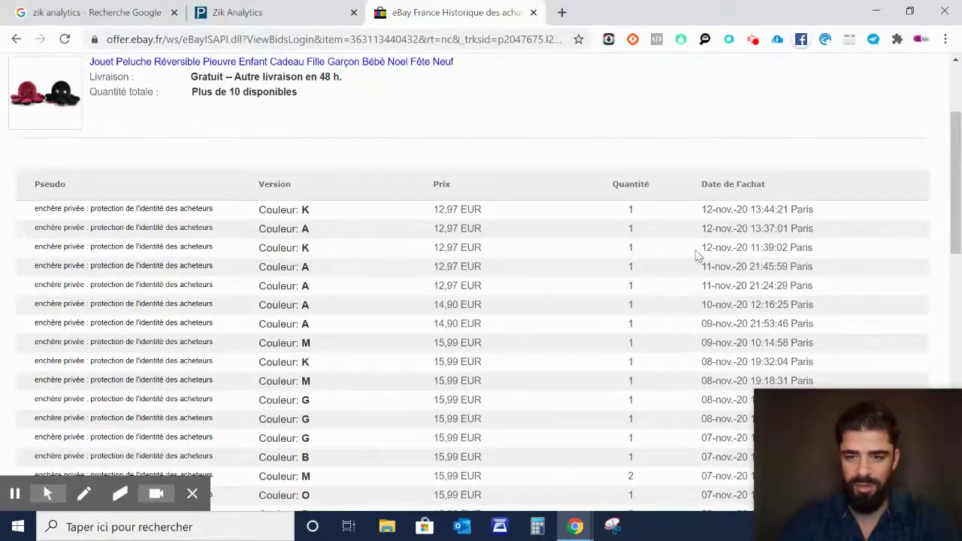
{"action": "left_click", "coordinate": [17, 38]}
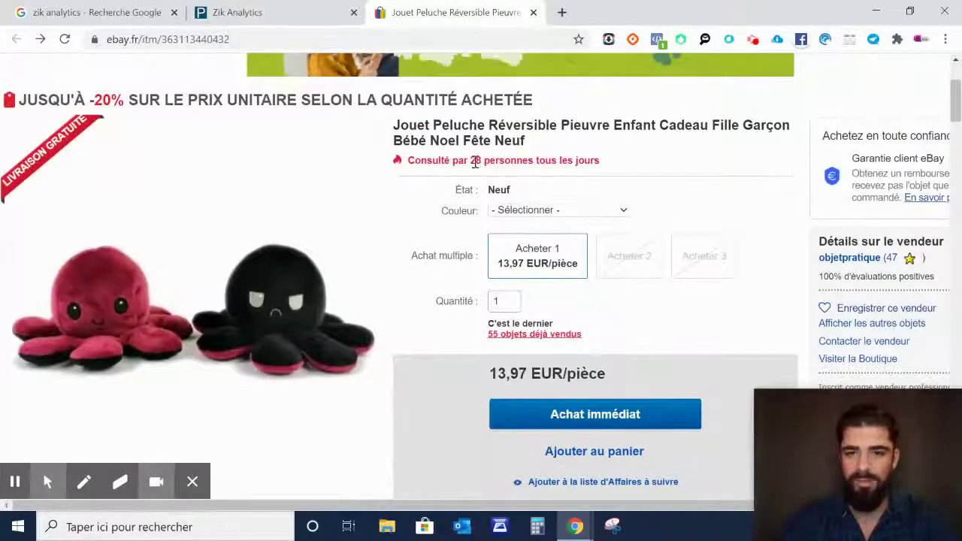
Look over the octopus plush listing's title, photos and offer details, and close the eBay page.
{"action": "scroll", "coordinate": [457, 190], "scroll_direction": "up", "scroll_amount": 2}
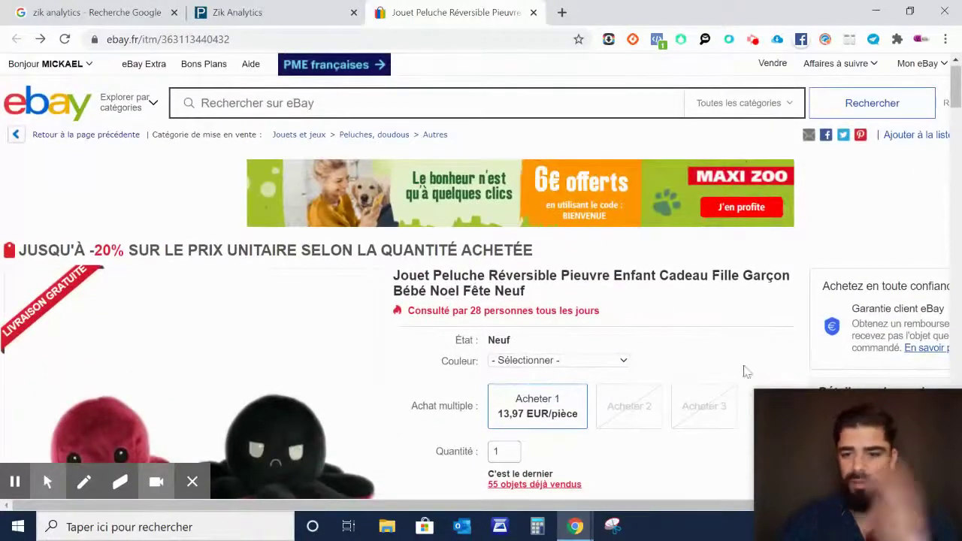
{"action": "scroll", "coordinate": [485, 352], "scroll_direction": "down", "scroll_amount": 1}
{"action": "scroll", "coordinate": [484, 352], "scroll_direction": "down", "scroll_amount": 3}
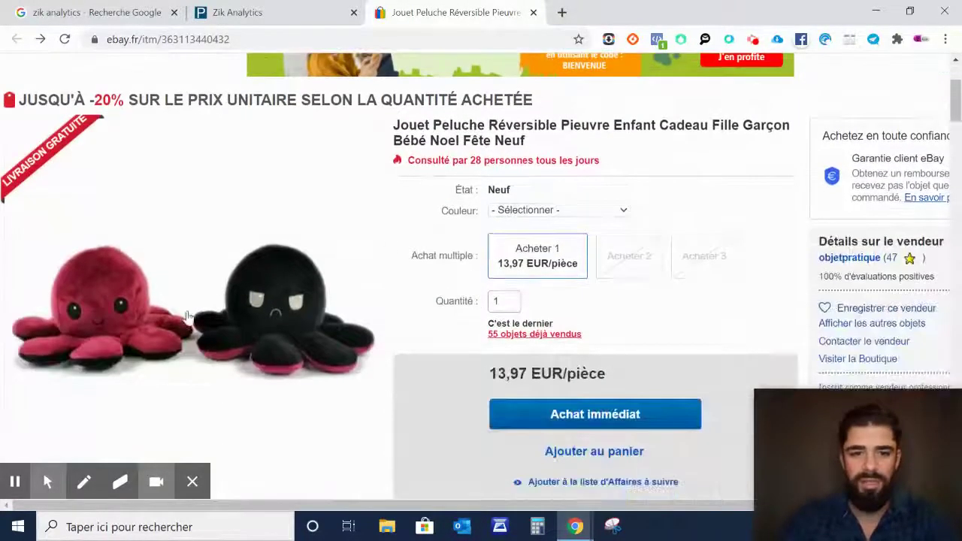
{"action": "scroll", "coordinate": [266, 359], "scroll_direction": "down", "scroll_amount": 3}
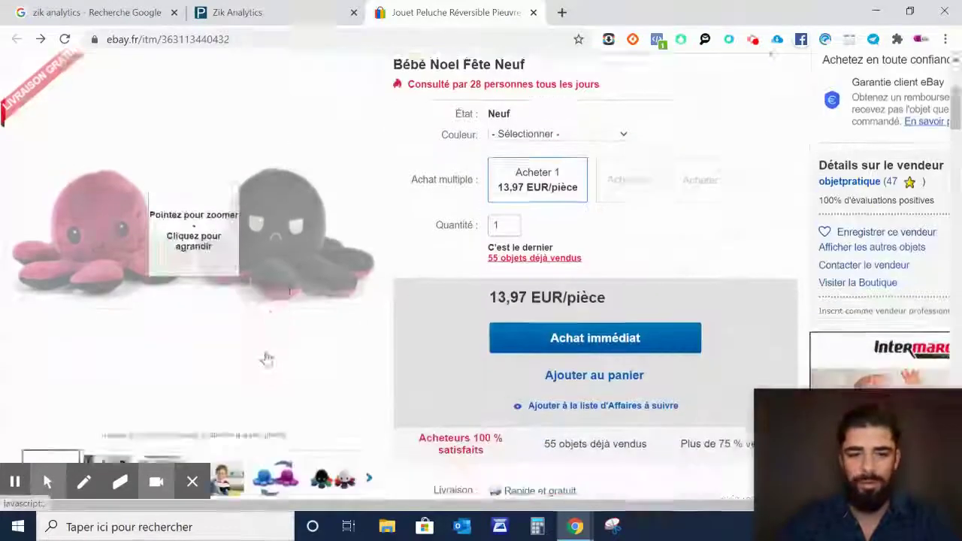
{"action": "scroll", "coordinate": [524, 359], "scroll_direction": "up", "scroll_amount": 2}
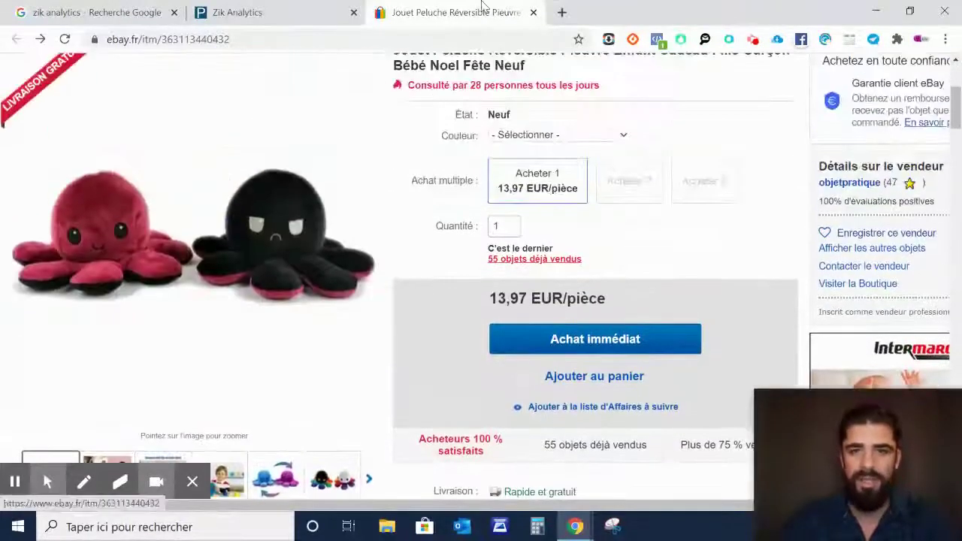
{"action": "left_click", "coordinate": [533, 12]}
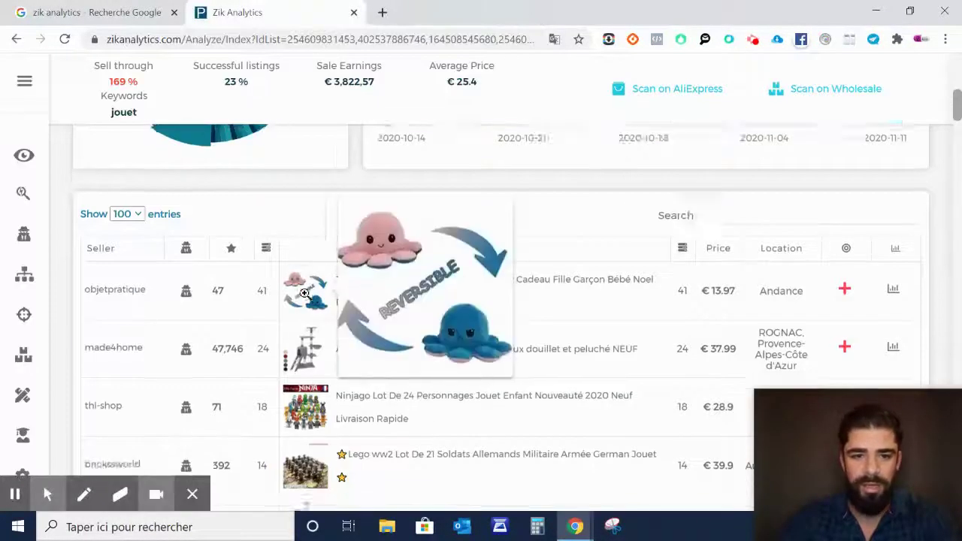
Scan the sellers made4home, brickssworld and ecamels from the "jouet" results in separate tabs.
{"action": "scroll", "coordinate": [526, 271], "scroll_direction": "down", "scroll_amount": 2}
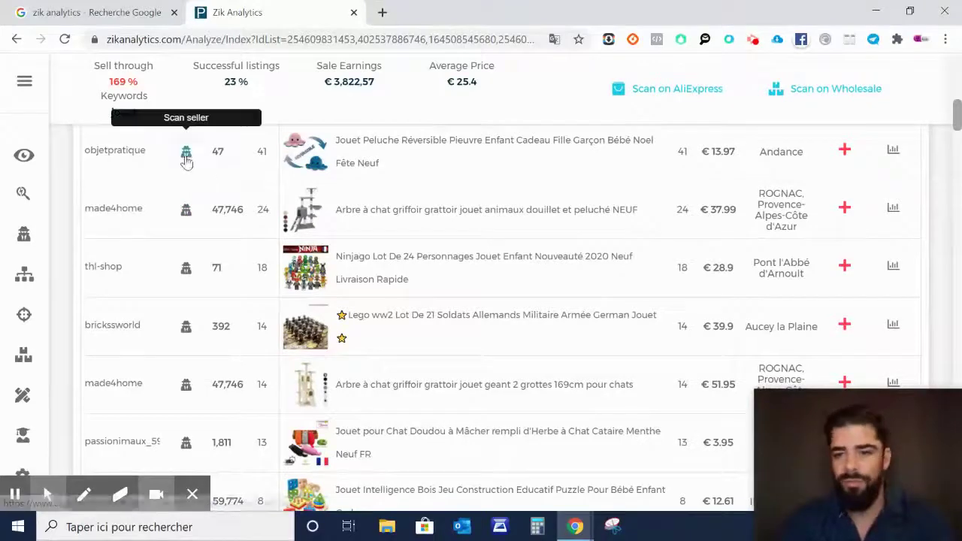
{"action": "left_click", "coordinate": [194, 216]}
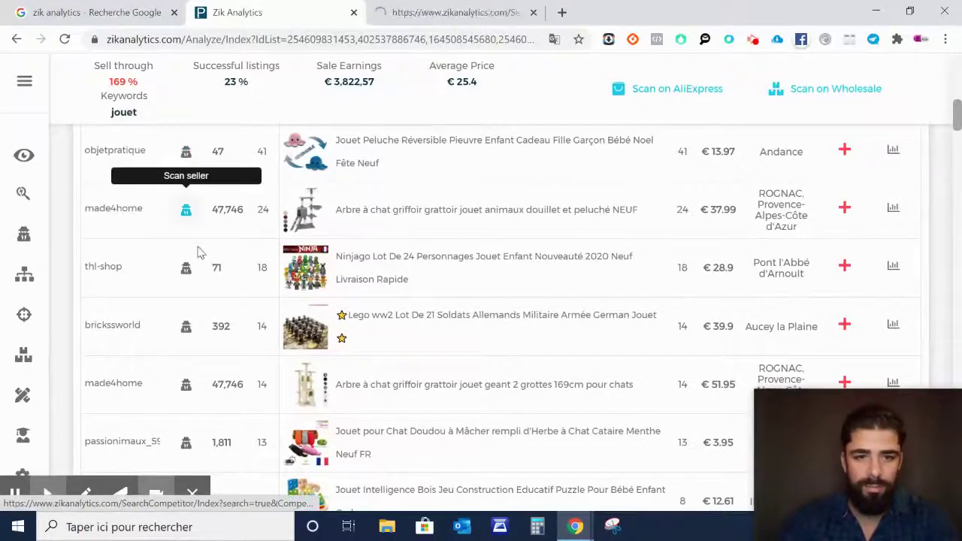
{"action": "scroll", "coordinate": [196, 252], "scroll_direction": "down", "scroll_amount": 2}
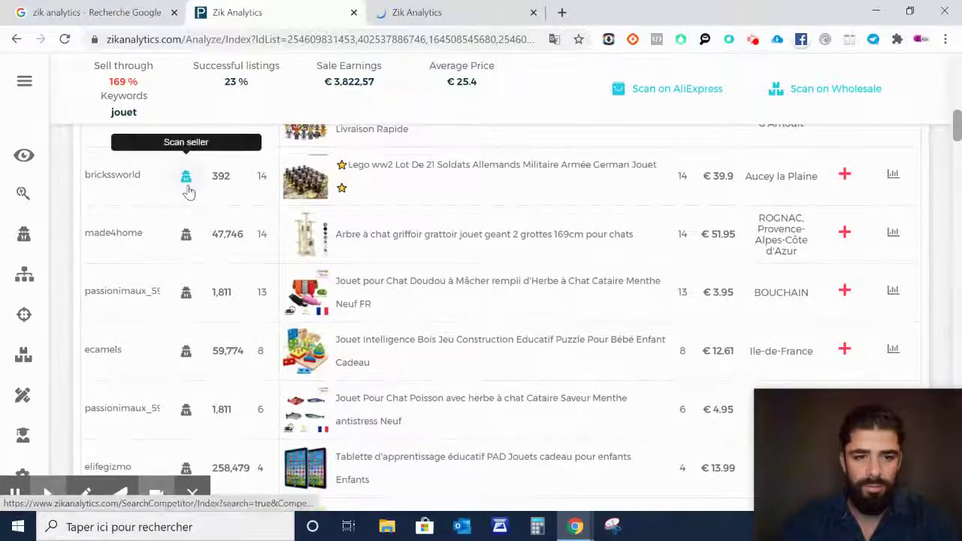
{"action": "left_click", "coordinate": [187, 189]}
{"action": "left_click", "coordinate": [181, 359]}
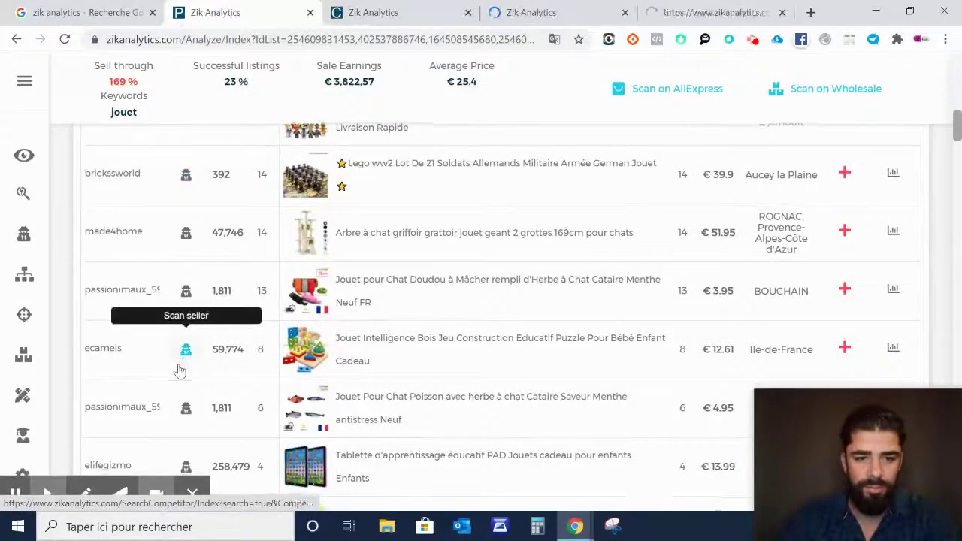
Scan the seller elifegizmo from the "jouet" results in a separate tab.
{"action": "scroll", "coordinate": [182, 355], "scroll_direction": "down", "scroll_amount": 3}
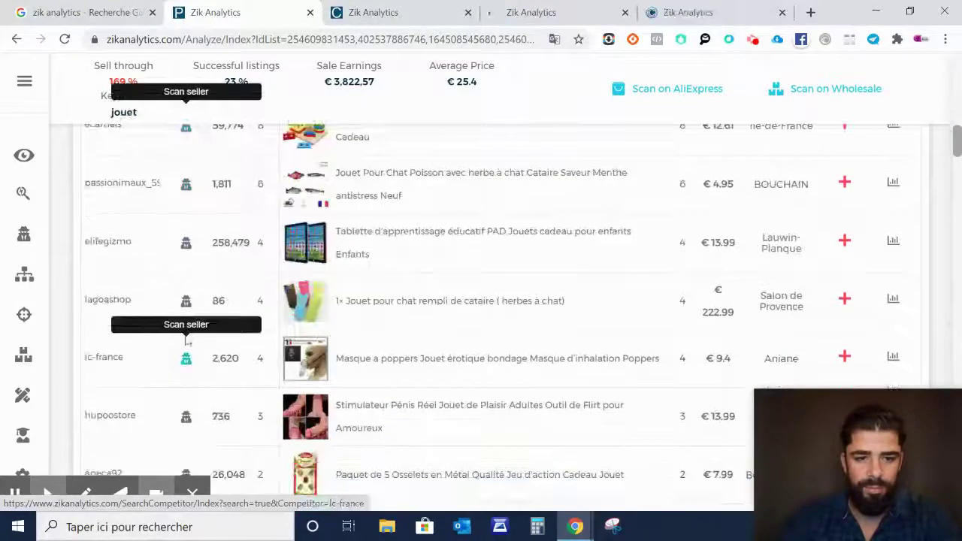
{"action": "left_click", "coordinate": [190, 252]}
{"action": "scroll", "coordinate": [189, 254], "scroll_direction": "up", "scroll_amount": 1}
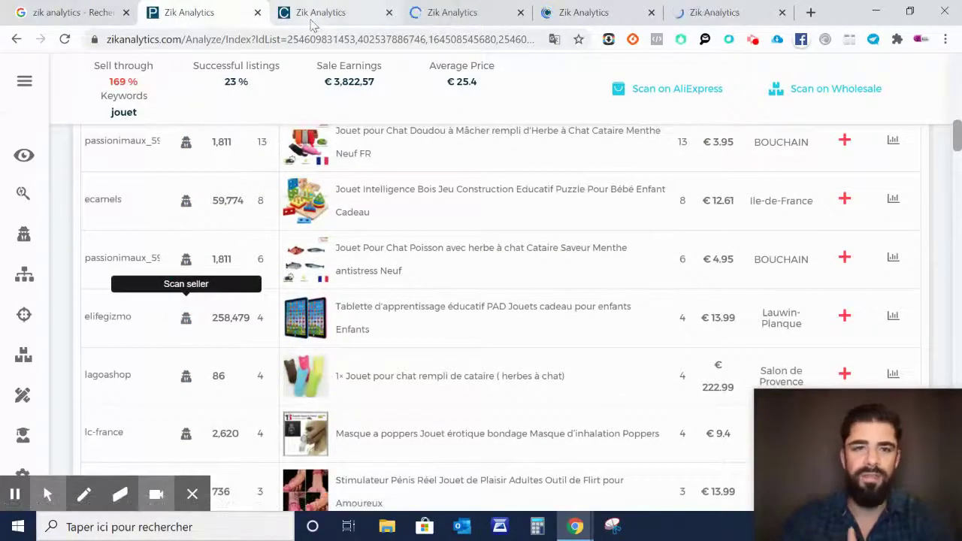
Review made4home's 30-day seller statistics, including sell-through, sold items, sale earnings and average price.
{"action": "left_click", "coordinate": [313, 21]}
{"action": "scroll", "coordinate": [798, 252], "scroll_direction": "down", "scroll_amount": 2}
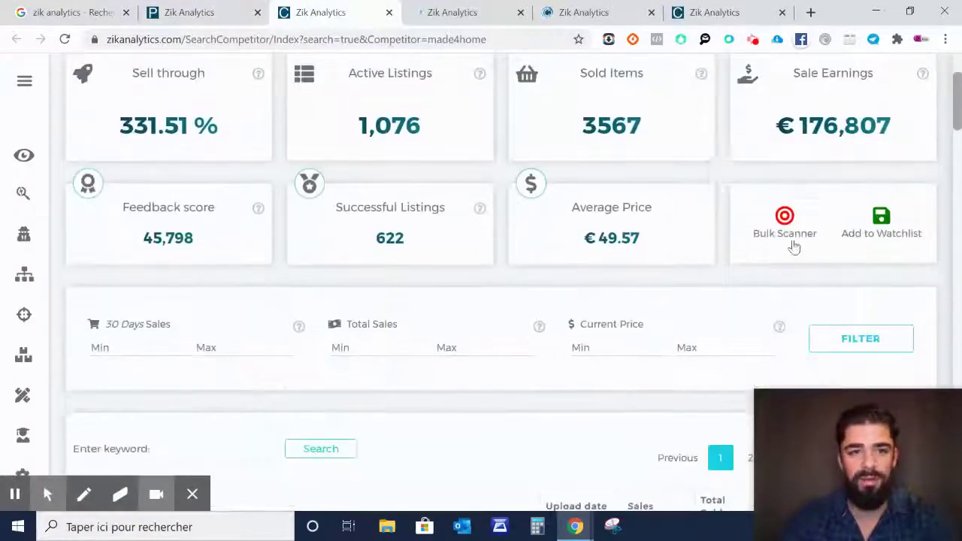
{"action": "scroll", "coordinate": [795, 246], "scroll_direction": "up", "scroll_amount": 2}
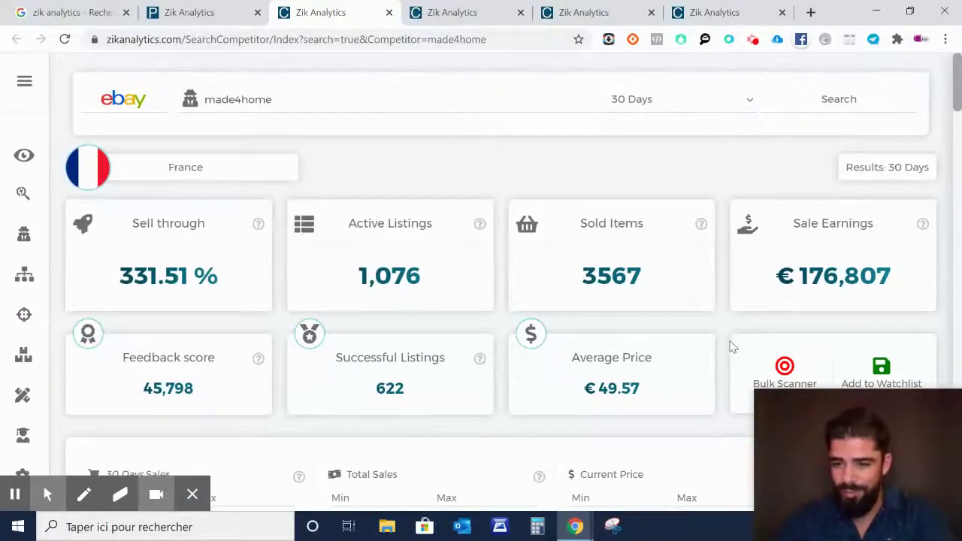
{"action": "scroll", "coordinate": [750, 320], "scroll_direction": "down", "scroll_amount": 2}
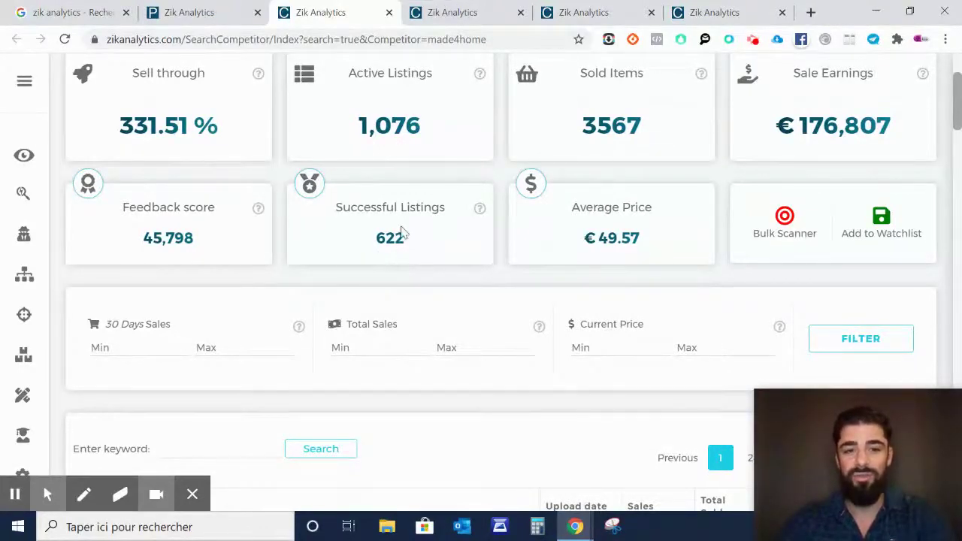
{"action": "scroll", "coordinate": [398, 239], "scroll_direction": "up", "scroll_amount": 2}
Examine made4home's best-selling items by sales and total sold, and open the 22-piece brake piston kit's eBay listing in a separate tab.
{"action": "scroll", "coordinate": [267, 347], "scroll_direction": "down", "scroll_amount": 5}
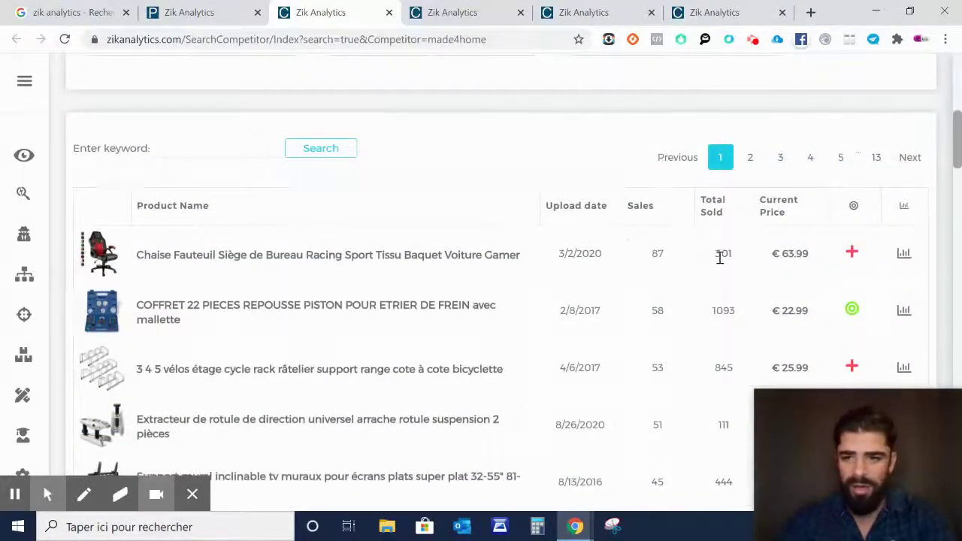
{"action": "scroll", "coordinate": [624, 253], "scroll_direction": "down", "scroll_amount": 2}
{"action": "scroll", "coordinate": [647, 236], "scroll_direction": "up", "scroll_amount": 1}
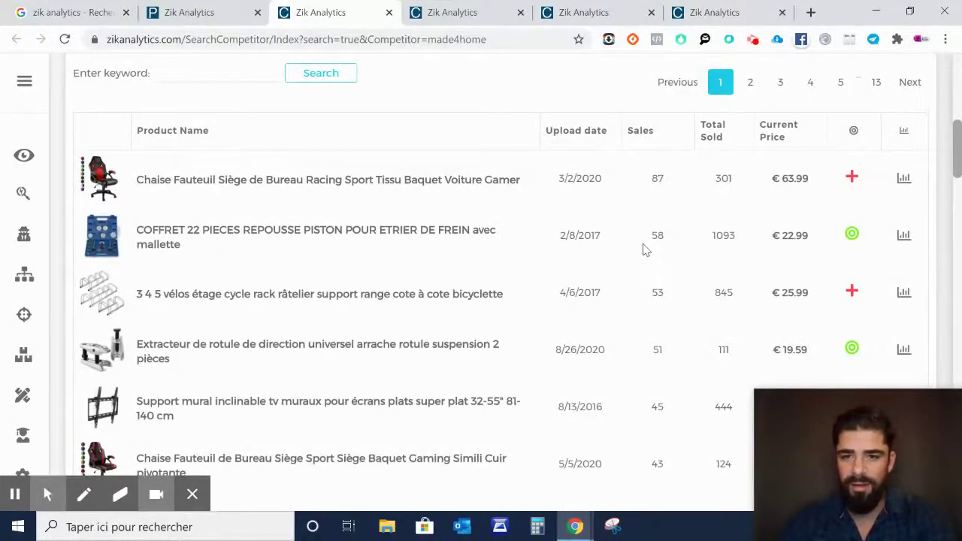
{"action": "middle_click", "coordinate": [337, 234]}
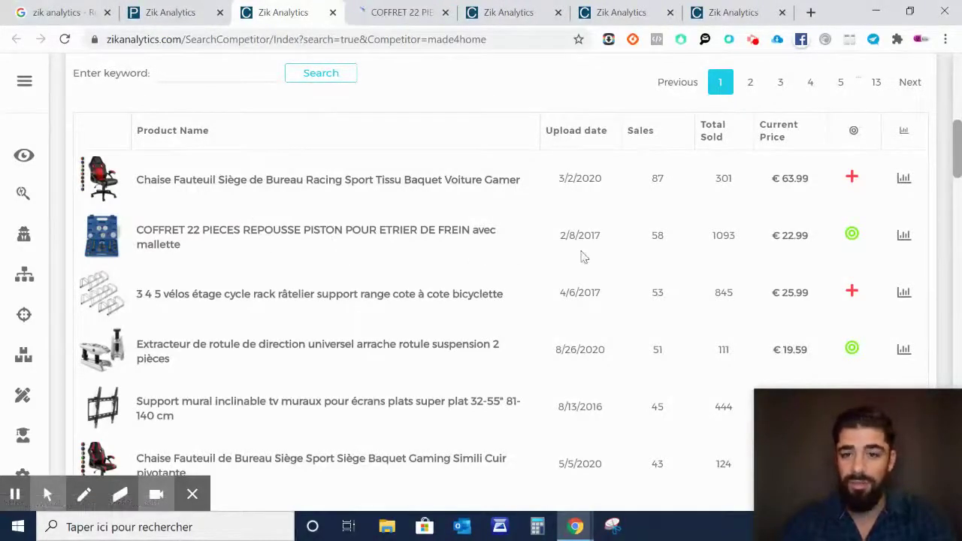
Try to load the side panel for the 22-piece brake piston kit, dismiss the notice, and reload made4home's page back to its item list.
{"action": "scroll", "coordinate": [652, 252], "scroll_direction": "down", "scroll_amount": 1}
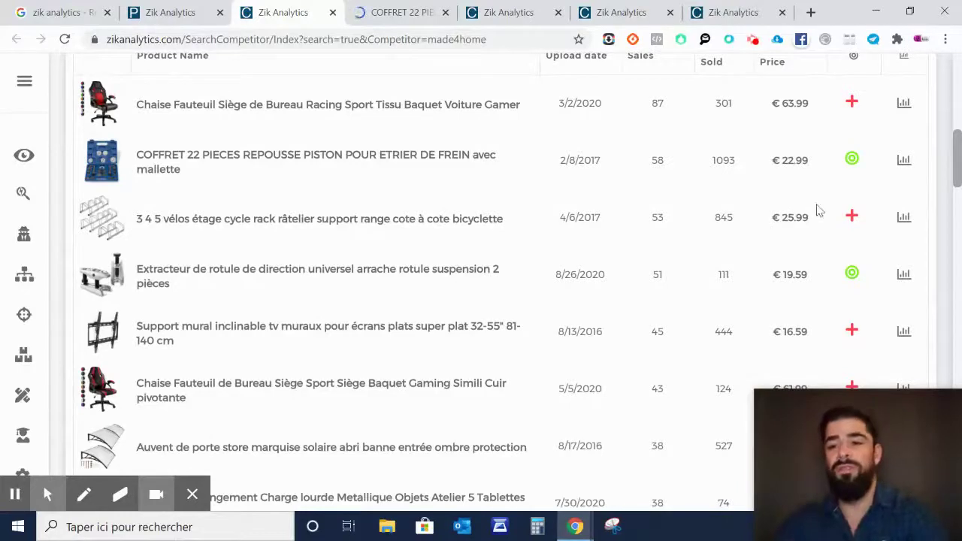
{"action": "left_click", "coordinate": [850, 170]}
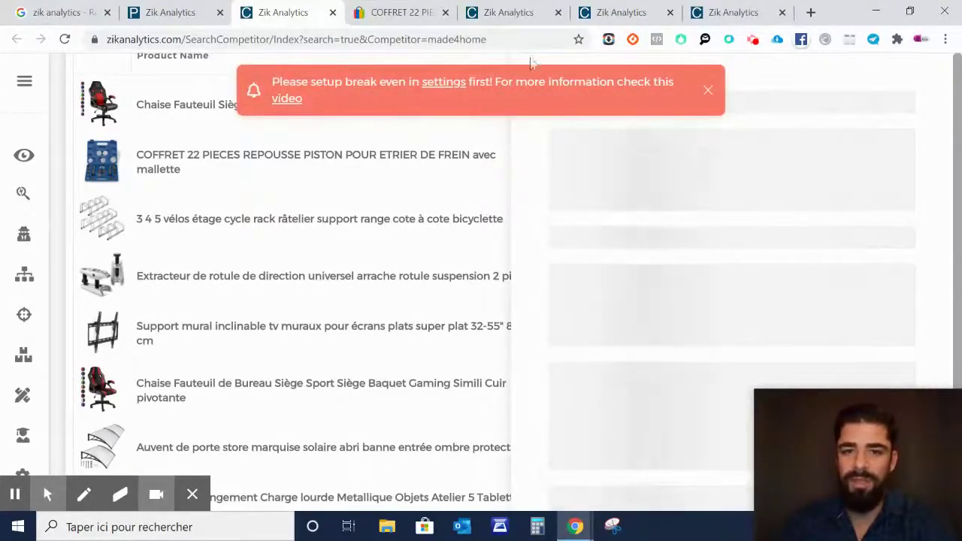
{"action": "left_click", "coordinate": [699, 93]}
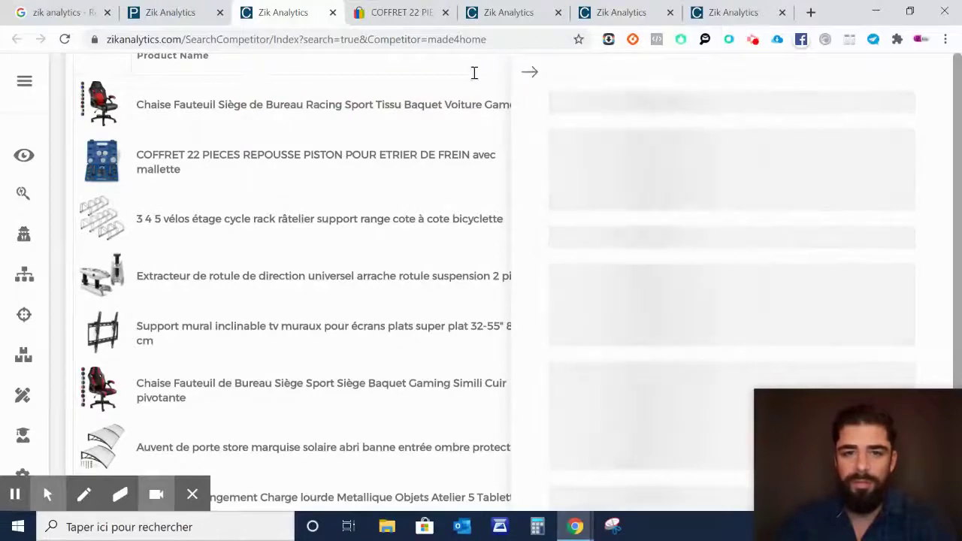
{"action": "left_click", "coordinate": [64, 39]}
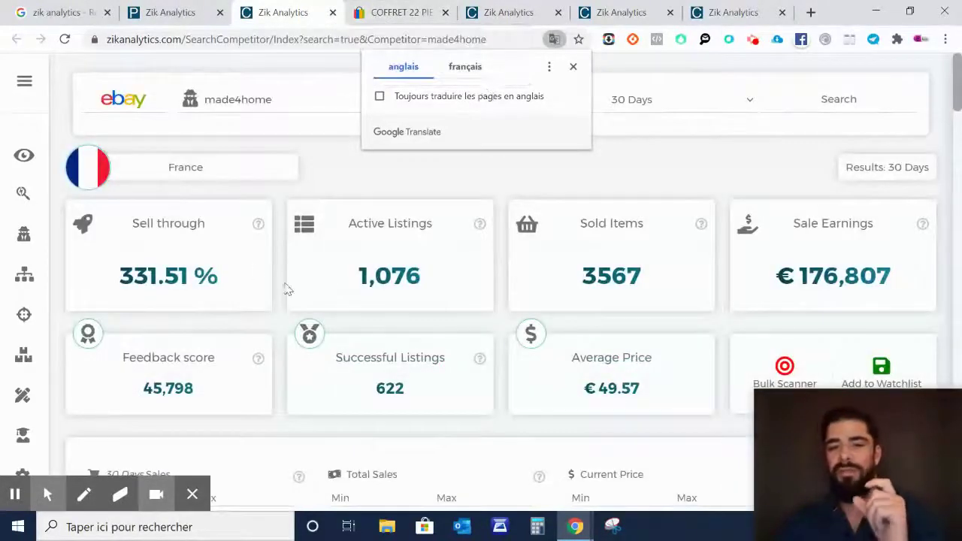
{"action": "scroll", "coordinate": [376, 286], "scroll_direction": "down", "scroll_amount": 8}
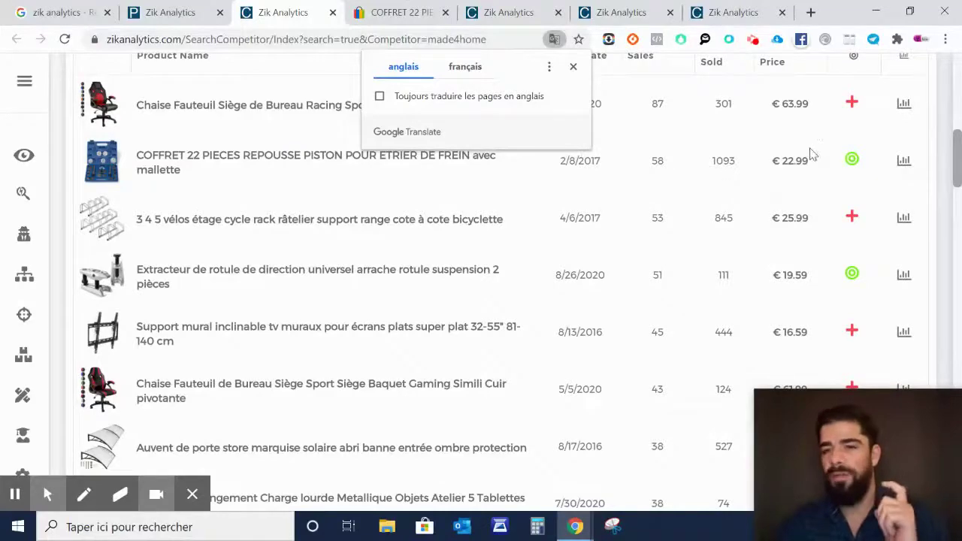
Review the 22-piece brake piston kit's eBay listing and purchase history, and close the eBay page.
{"action": "left_click", "coordinate": [398, 13]}
{"action": "scroll", "coordinate": [590, 185], "scroll_direction": "down", "scroll_amount": 1}
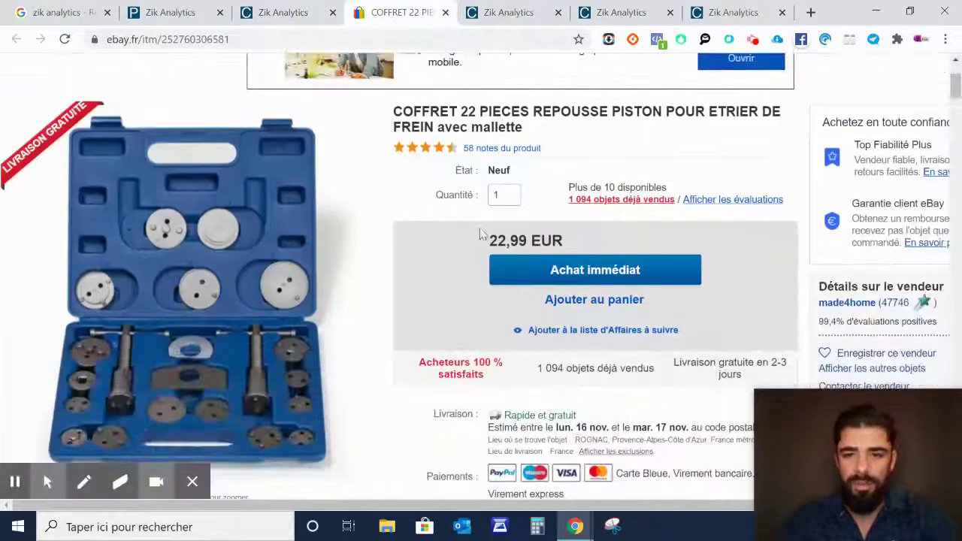
{"action": "scroll", "coordinate": [481, 230], "scroll_direction": "down", "scroll_amount": 1}
{"action": "left_click", "coordinate": [615, 125]}
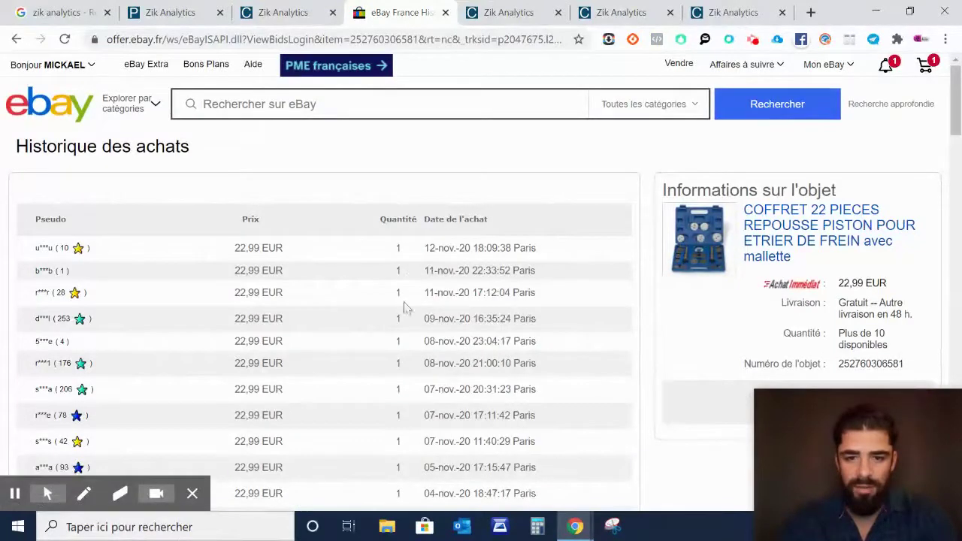
{"action": "left_click", "coordinate": [445, 12]}
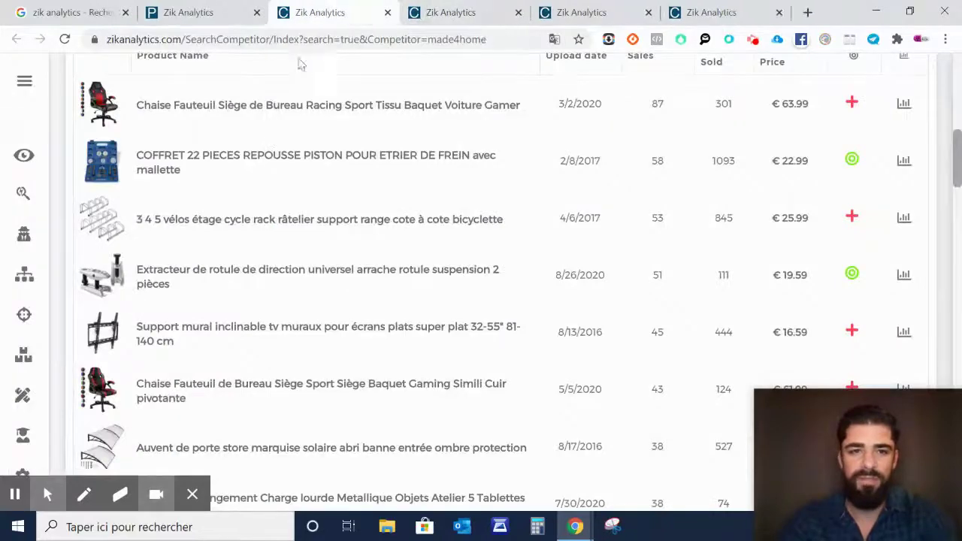
Review brickssworld's seller statistics and best-selling items, dismissing the translation prompt.
{"action": "left_click", "coordinate": [432, 13]}
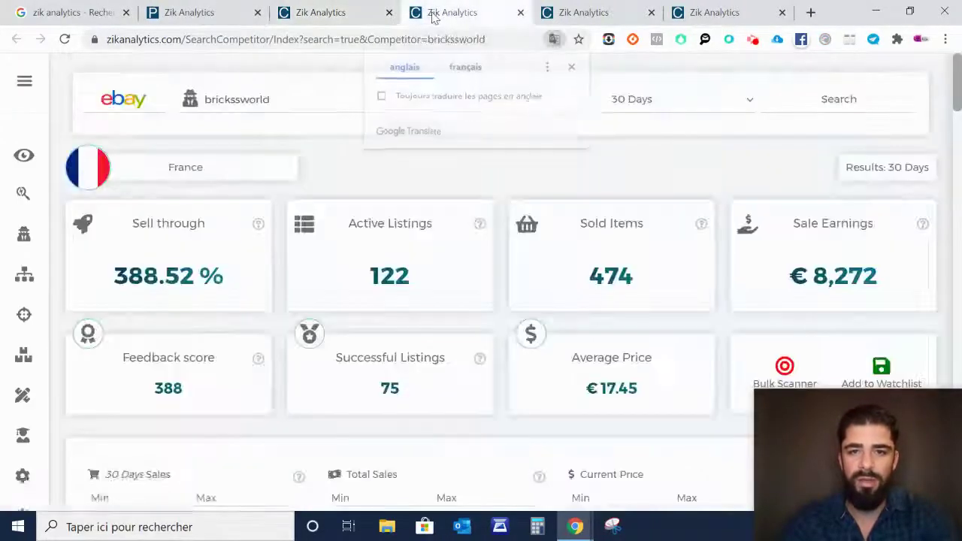
{"action": "scroll", "coordinate": [339, 248], "scroll_direction": "up", "scroll_amount": 1}
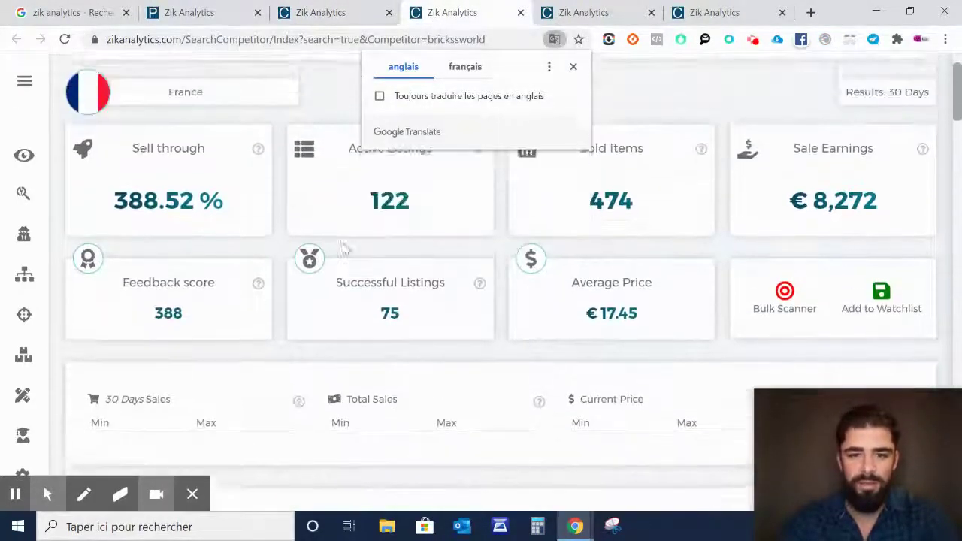
{"action": "scroll", "coordinate": [413, 268], "scroll_direction": "down", "scroll_amount": 6}
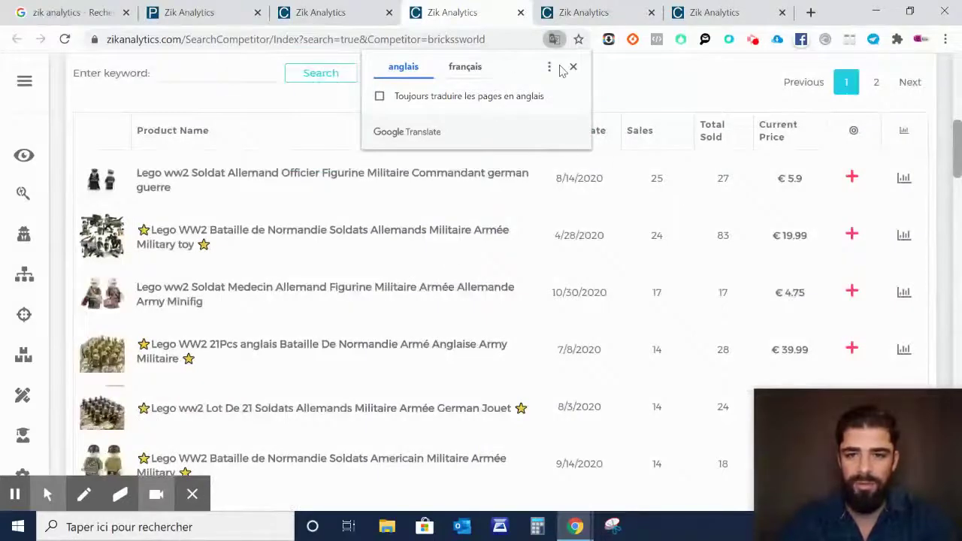
{"action": "left_click", "coordinate": [572, 67]}
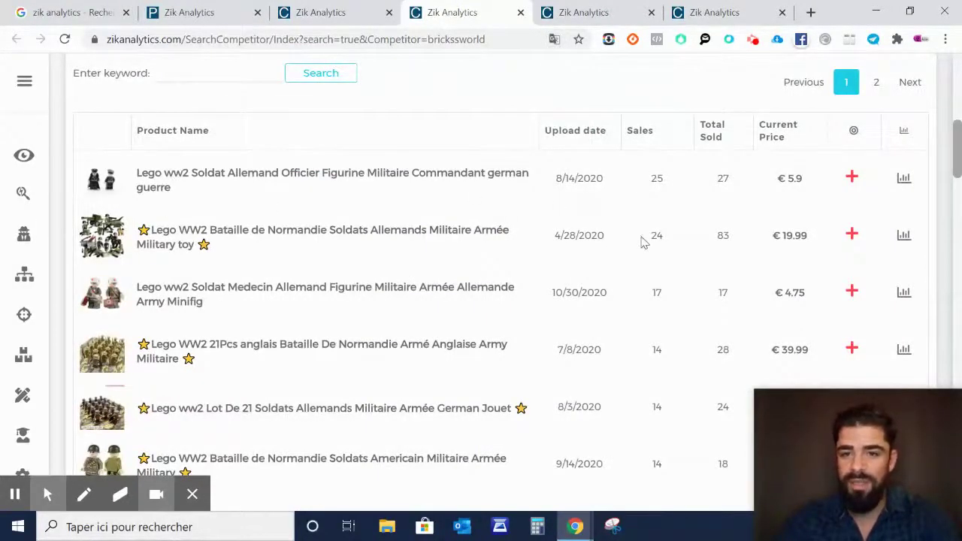
Open brickssworld's "Lego ww2 Soldat Allemand Officier" listing on eBay, check its purchase history, and close the eBay page.
{"action": "left_click", "coordinate": [396, 172]}
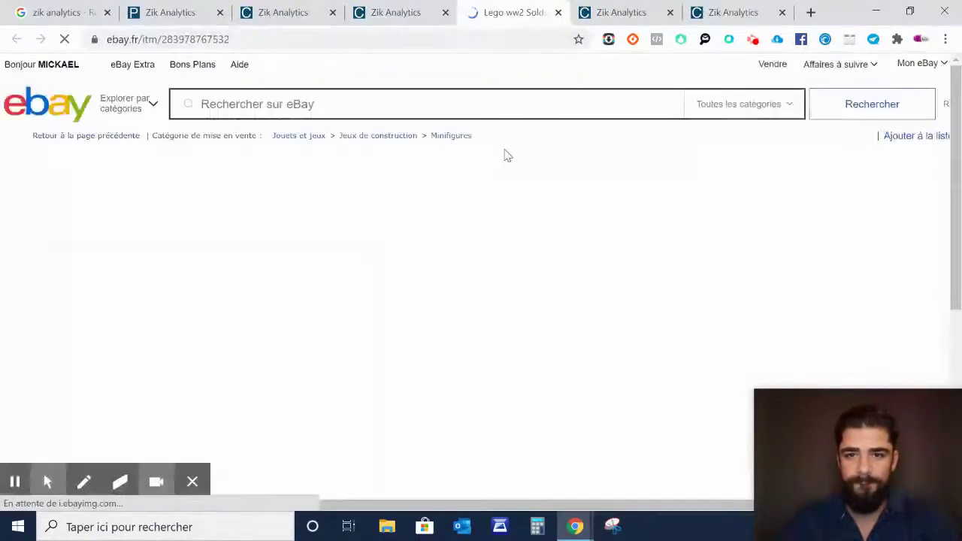
{"action": "scroll", "coordinate": [526, 195], "scroll_direction": "down", "scroll_amount": 1}
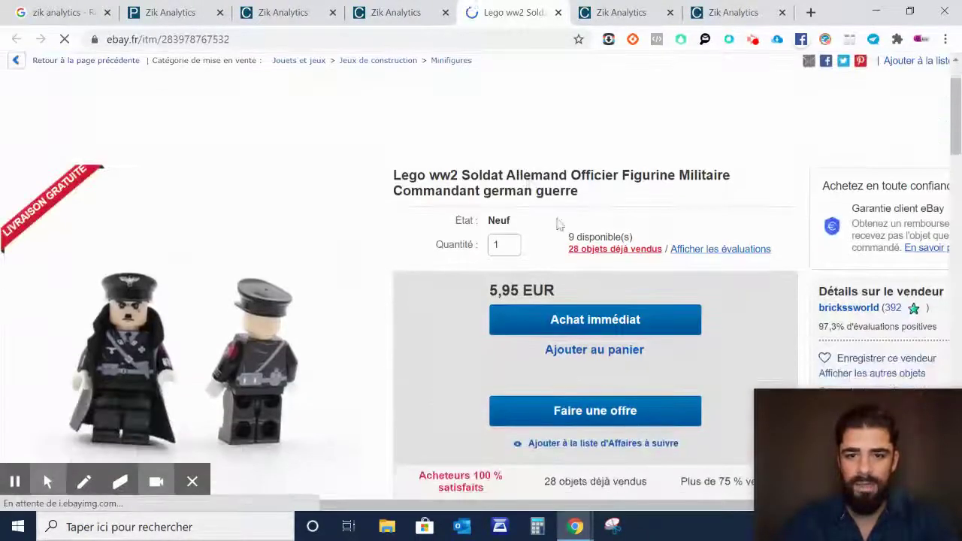
{"action": "left_click", "coordinate": [592, 251]}
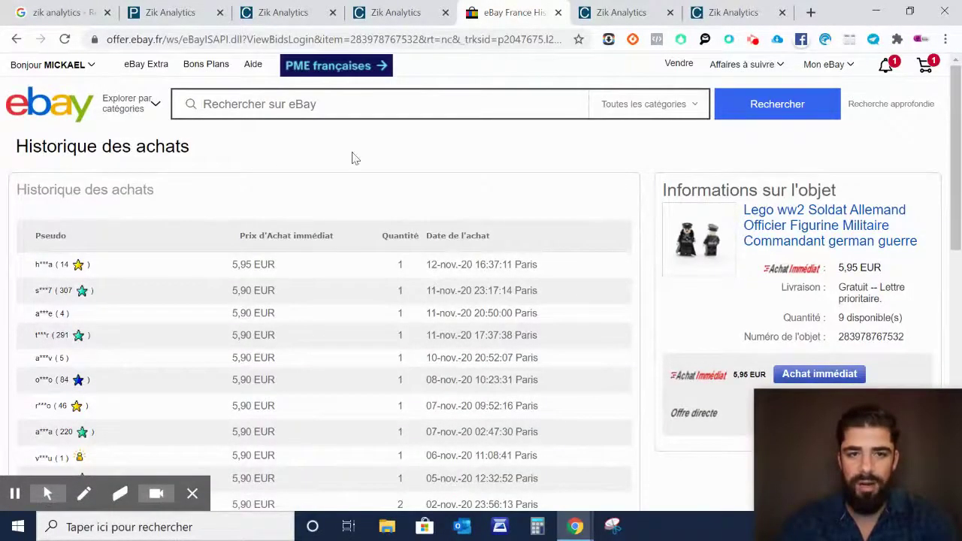
{"action": "left_click", "coordinate": [558, 13]}
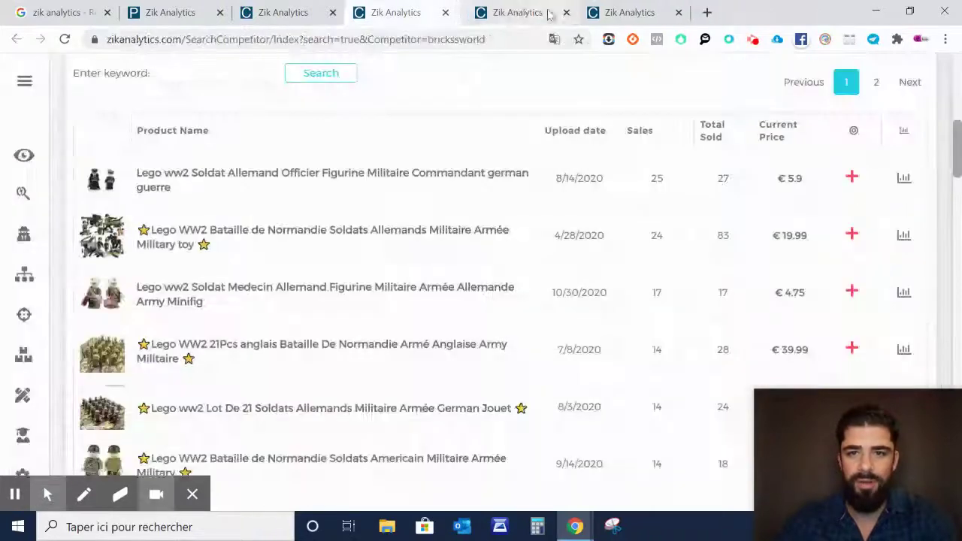
Review ecamels' seller statistics, including sell-through, active listings, sold items and sale earnings.
{"action": "left_click", "coordinate": [500, 17]}
{"action": "scroll", "coordinate": [526, 213], "scroll_direction": "down", "scroll_amount": 2}
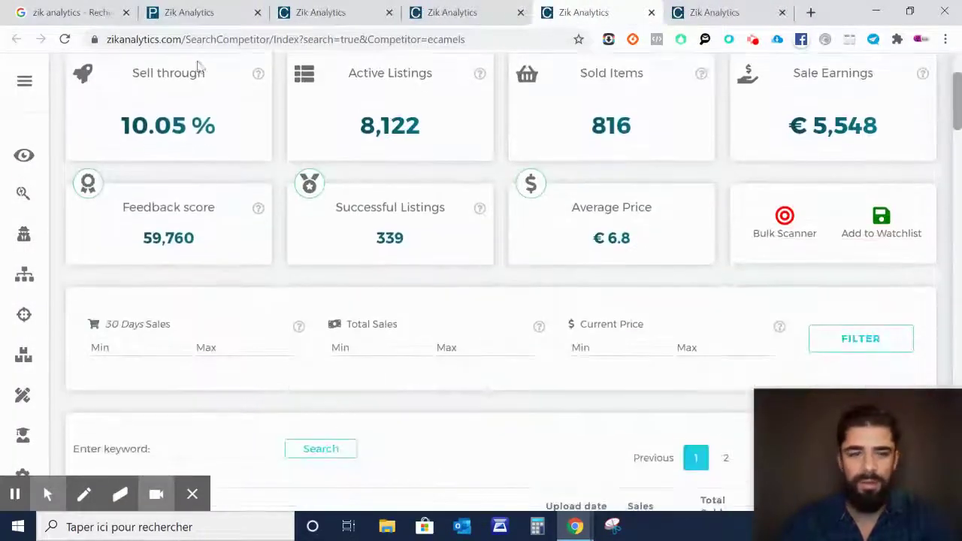
{"action": "scroll", "coordinate": [653, 251], "scroll_direction": "down", "scroll_amount": 2}
{"action": "scroll", "coordinate": [490, 198], "scroll_direction": "up", "scroll_amount": 2}
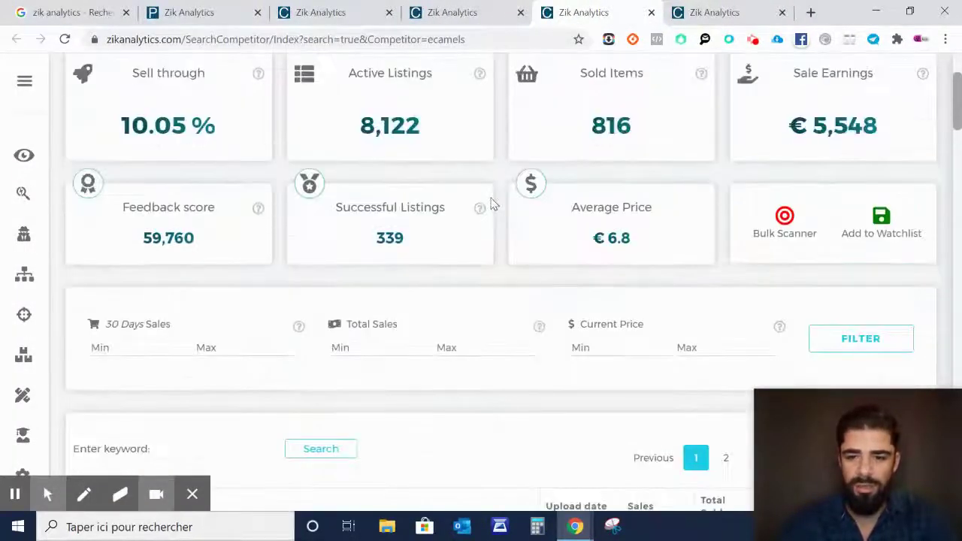
Look through ecamels' best-selling items, comparing their upload dates, recent sales, total sold and current prices.
{"action": "scroll", "coordinate": [497, 202], "scroll_direction": "down", "scroll_amount": 5}
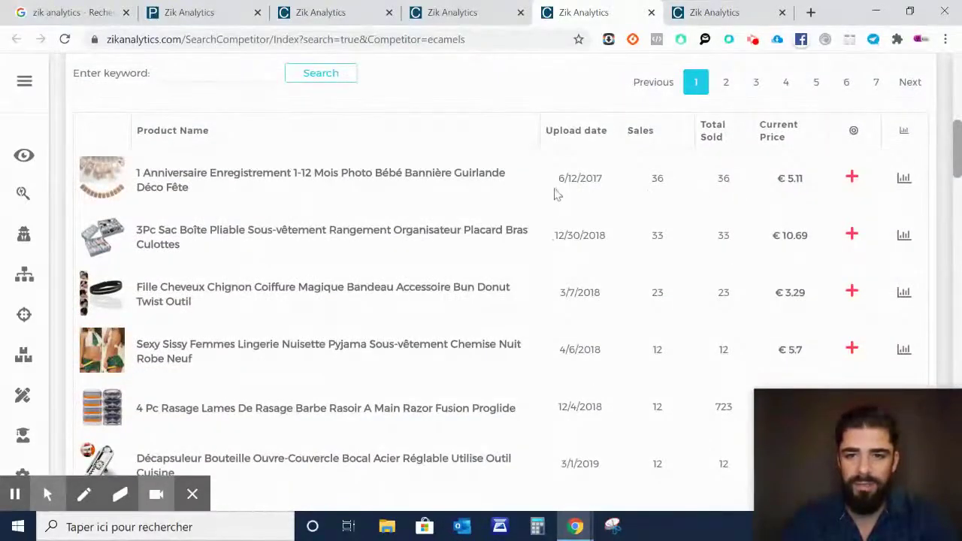
{"action": "scroll", "coordinate": [690, 254], "scroll_direction": "down", "scroll_amount": 3}
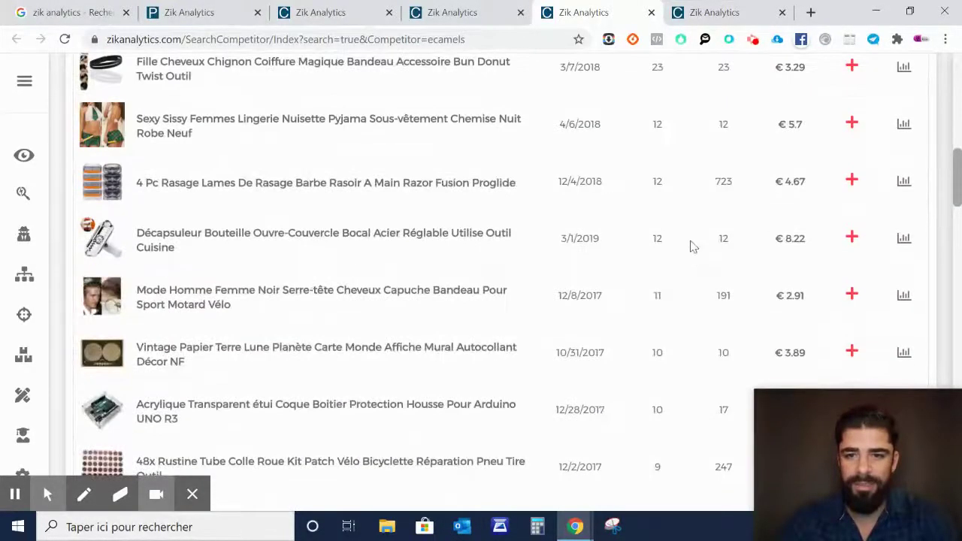
{"action": "scroll", "coordinate": [692, 247], "scroll_direction": "up", "scroll_amount": 2}
{"action": "scroll", "coordinate": [214, 155], "scroll_direction": "up", "scroll_amount": 1}
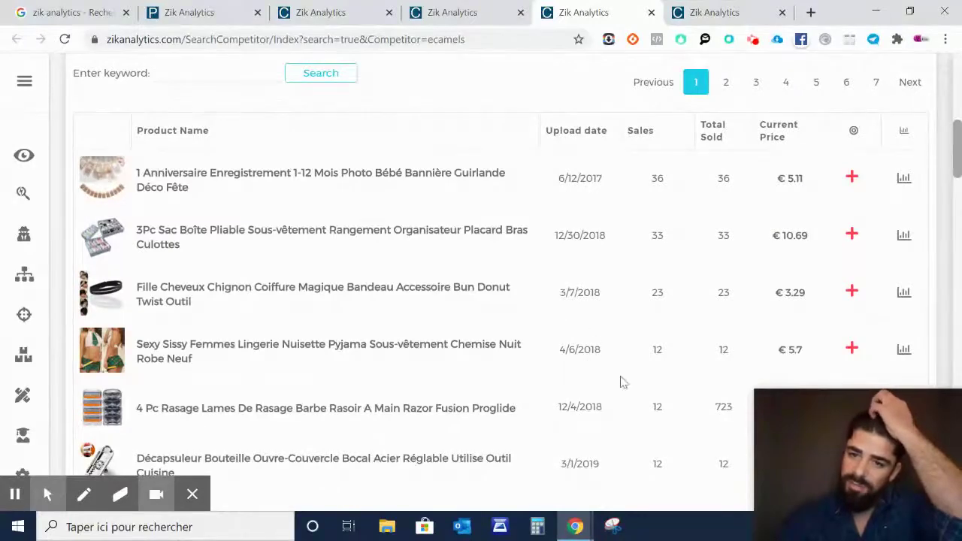
{"action": "scroll", "coordinate": [466, 185], "scroll_direction": "up", "scroll_amount": 4}
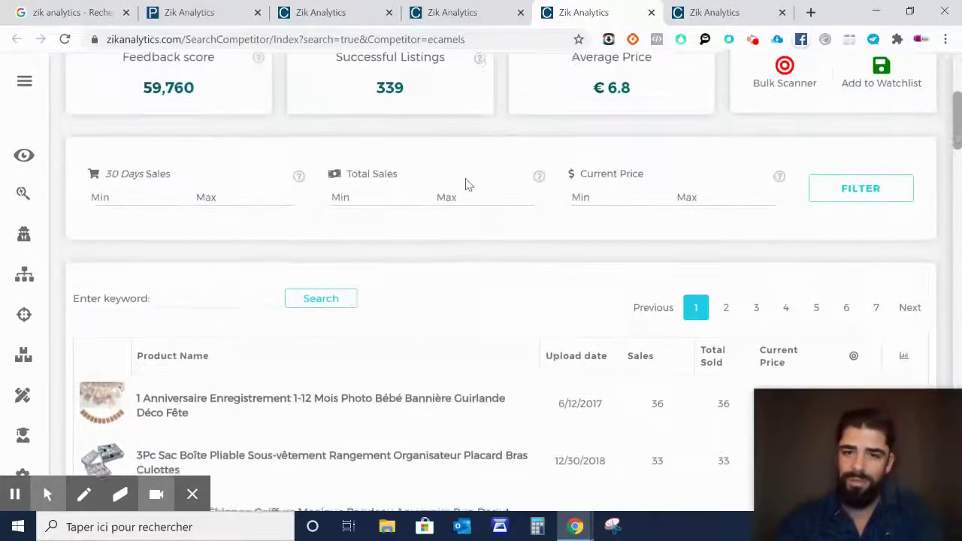
{"action": "scroll", "coordinate": [607, 230], "scroll_direction": "down", "scroll_amount": 4}
{"action": "scroll", "coordinate": [683, 318], "scroll_direction": "down", "scroll_amount": 1}
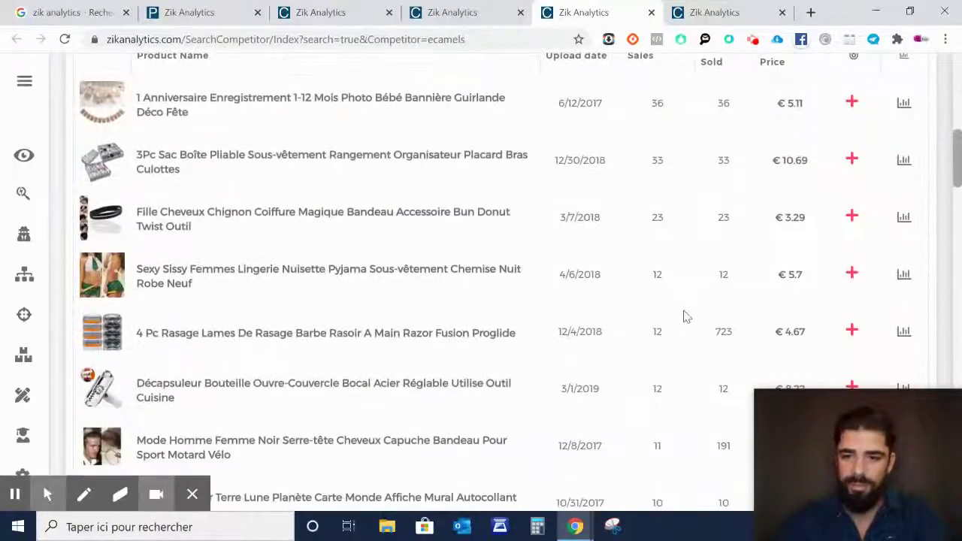
{"action": "scroll", "coordinate": [763, 203], "scroll_direction": "down", "scroll_amount": 2}
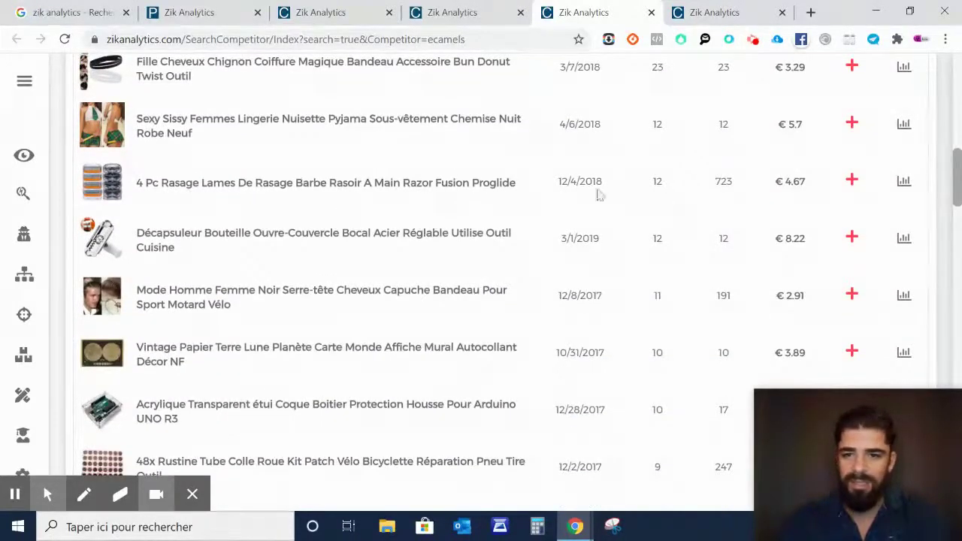
Open ecamels' "4 Pc Rasage Lames De Rasage" razor blade listing on eBay and check its purchase history.
{"action": "left_click", "coordinate": [449, 185]}
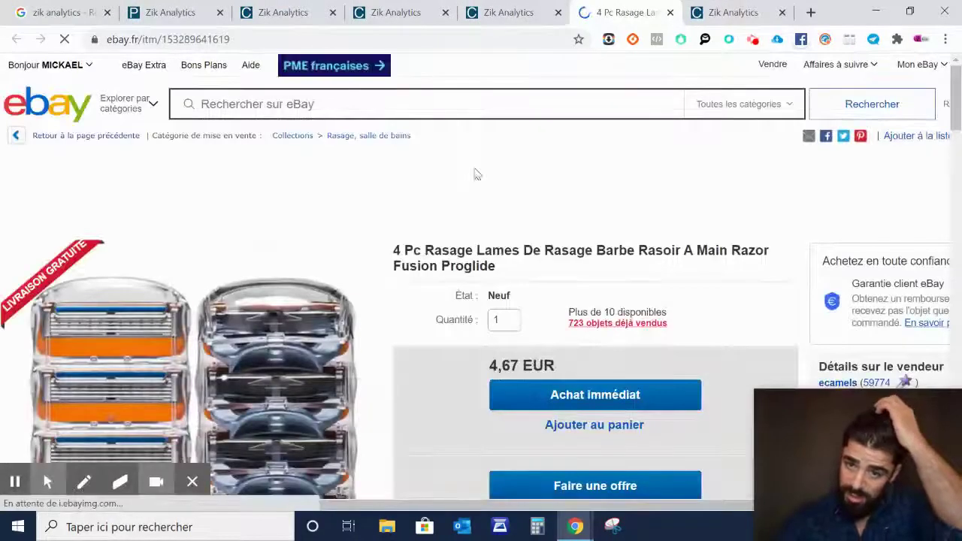
{"action": "scroll", "coordinate": [588, 173], "scroll_direction": "down", "scroll_amount": 2}
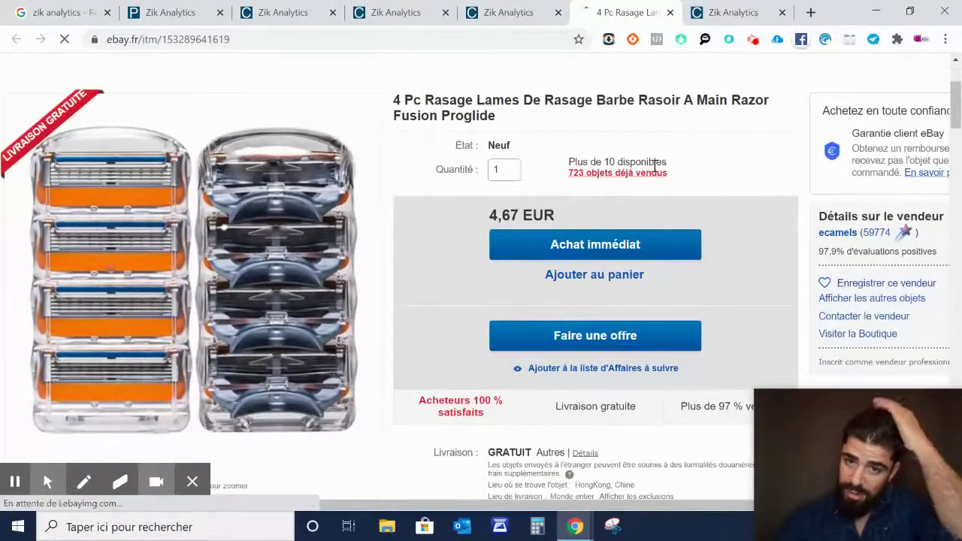
{"action": "left_click", "coordinate": [618, 174]}
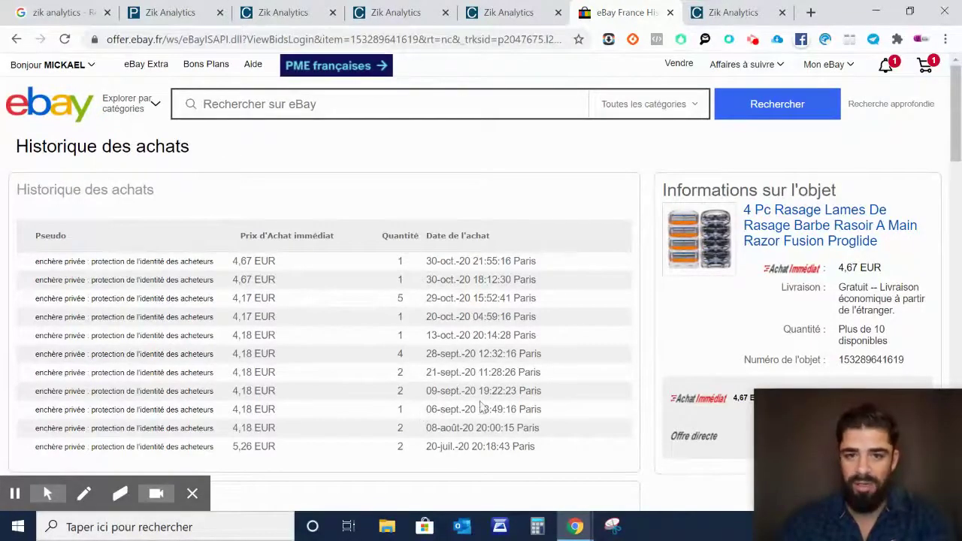
Close ecamels' eBay purchase history and review elifegizmo's seller statistics and best-selling items in the competitor research.
{"action": "left_click", "coordinate": [670, 12]}
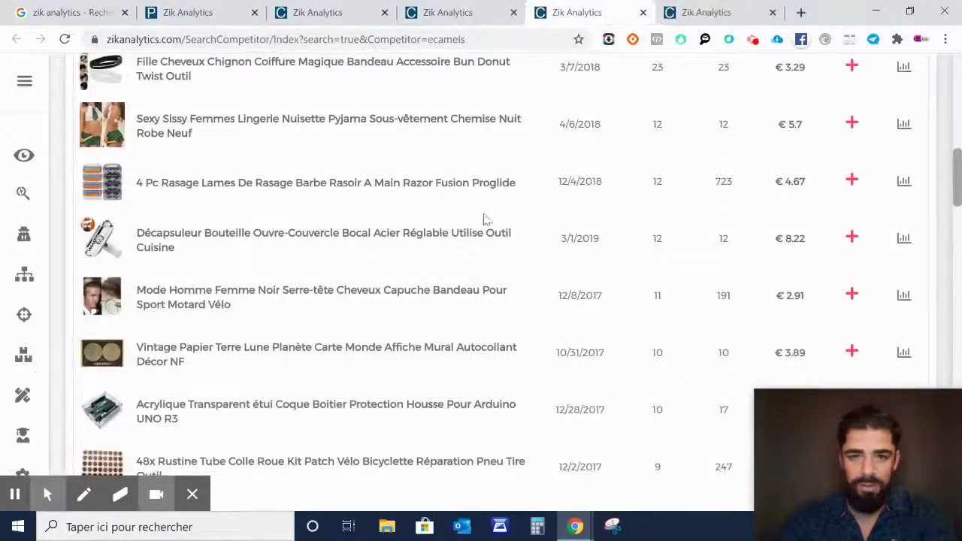
{"action": "scroll", "coordinate": [579, 98], "scroll_direction": "up", "scroll_amount": 3}
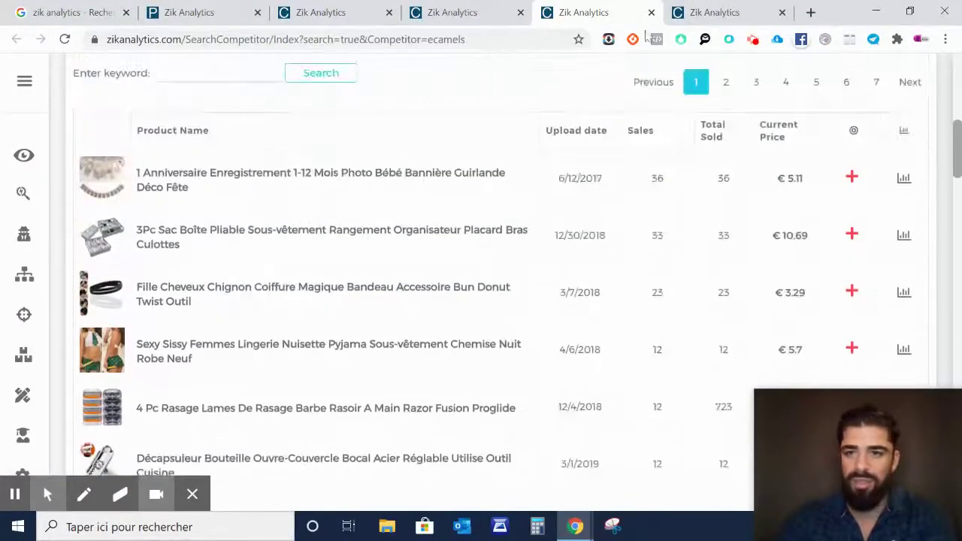
{"action": "left_click", "coordinate": [698, 20]}
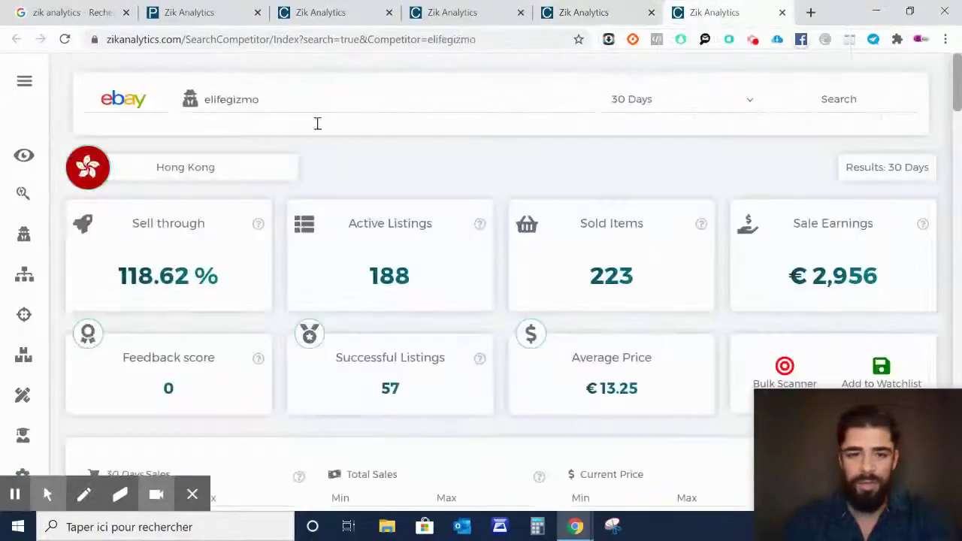
{"action": "scroll", "coordinate": [518, 200], "scroll_direction": "down", "scroll_amount": 9}
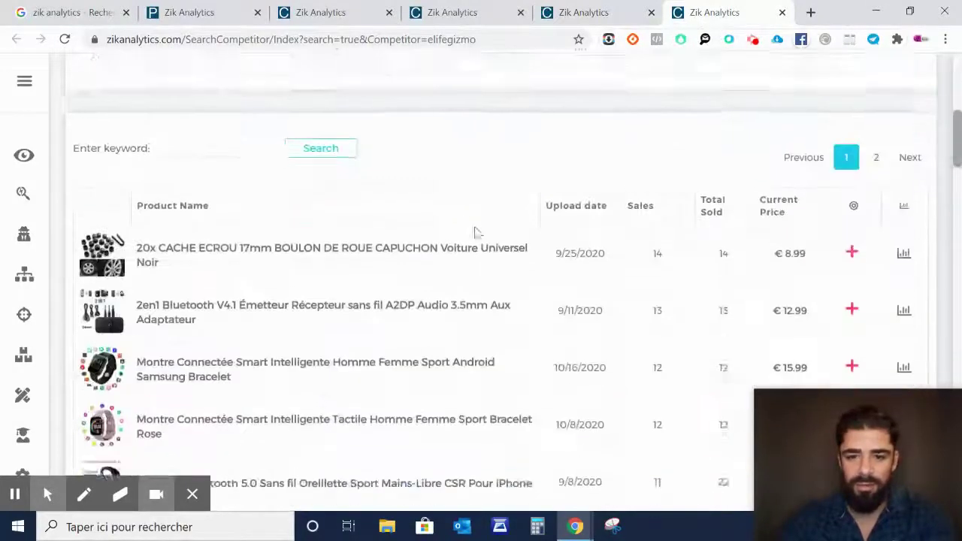
{"action": "scroll", "coordinate": [724, 194], "scroll_direction": "up", "scroll_amount": 3}
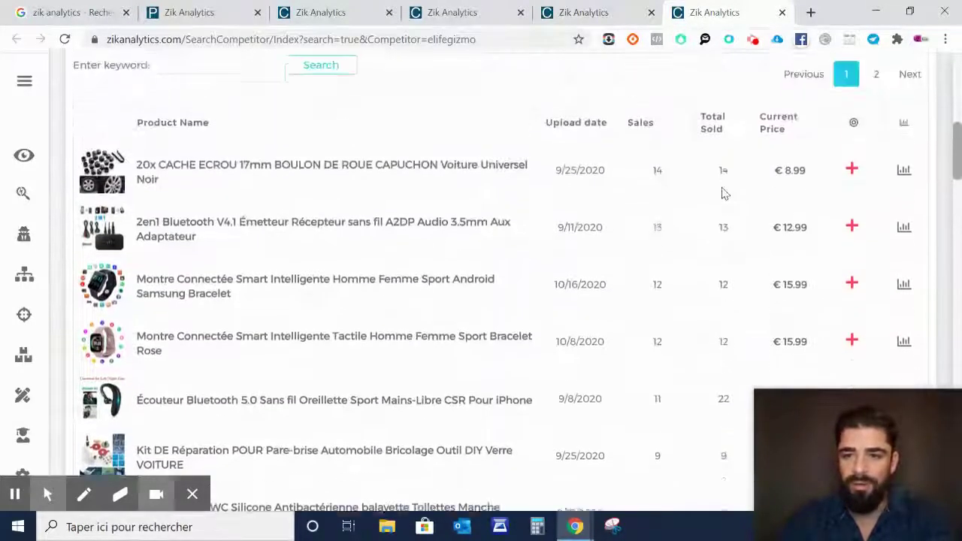
{"action": "scroll", "coordinate": [659, 227], "scroll_direction": "down", "scroll_amount": 4}
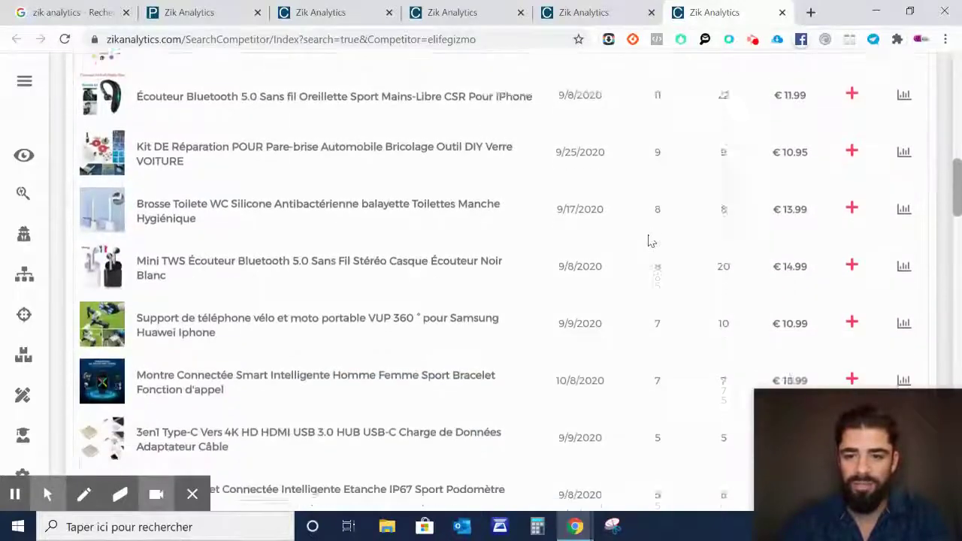
{"action": "scroll", "coordinate": [654, 229], "scroll_direction": "up", "scroll_amount": 3}
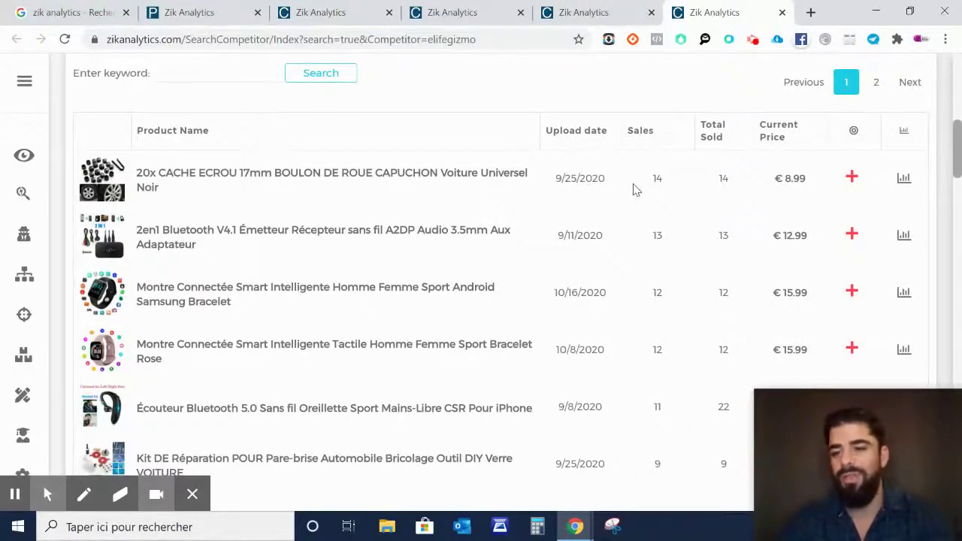
Open elifegizmo's "20x CACHE ECROU 17mm" wheel bolt cap listing on eBay, check its purchase history, and close the eBay page.
{"action": "left_click", "coordinate": [386, 180]}
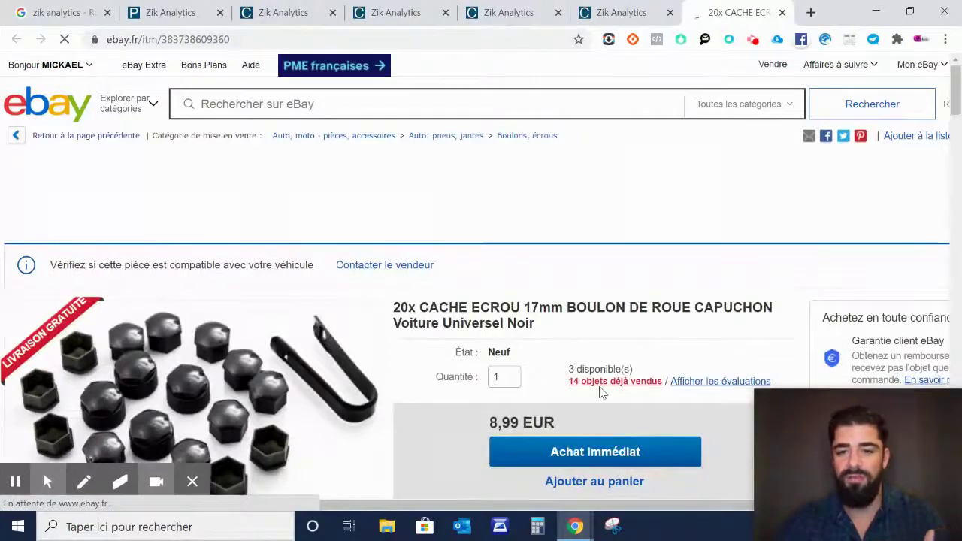
{"action": "left_click", "coordinate": [605, 383]}
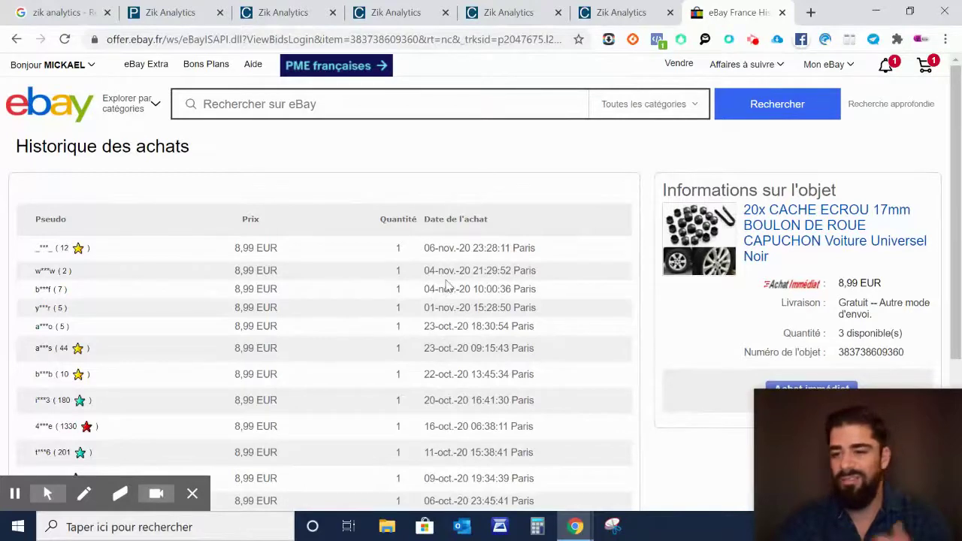
{"action": "left_click", "coordinate": [782, 12]}
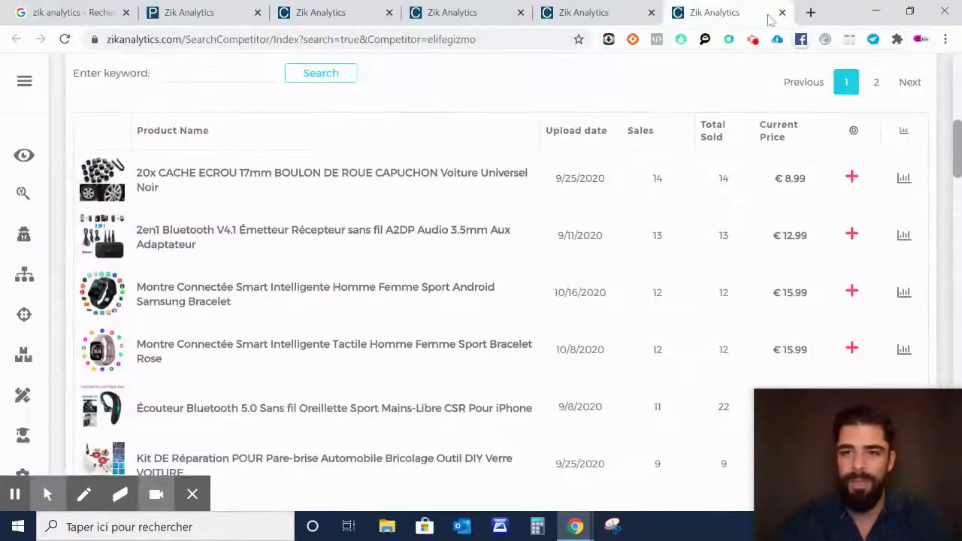
Close the remaining competitor analysis pages, including elifegizmo, ecamels and made4home, to return to the "jouet" product results.
{"action": "left_click", "coordinate": [782, 13]}
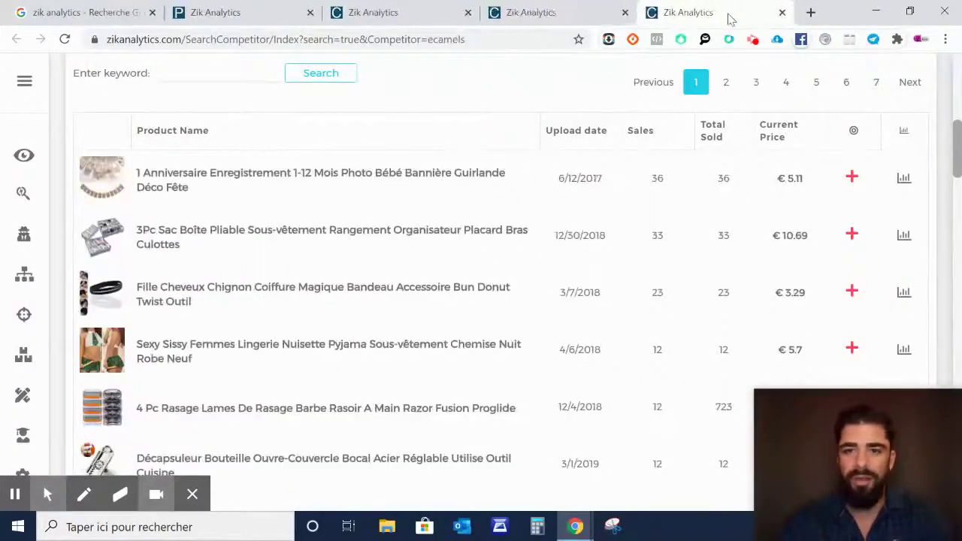
{"action": "left_click", "coordinate": [782, 12]}
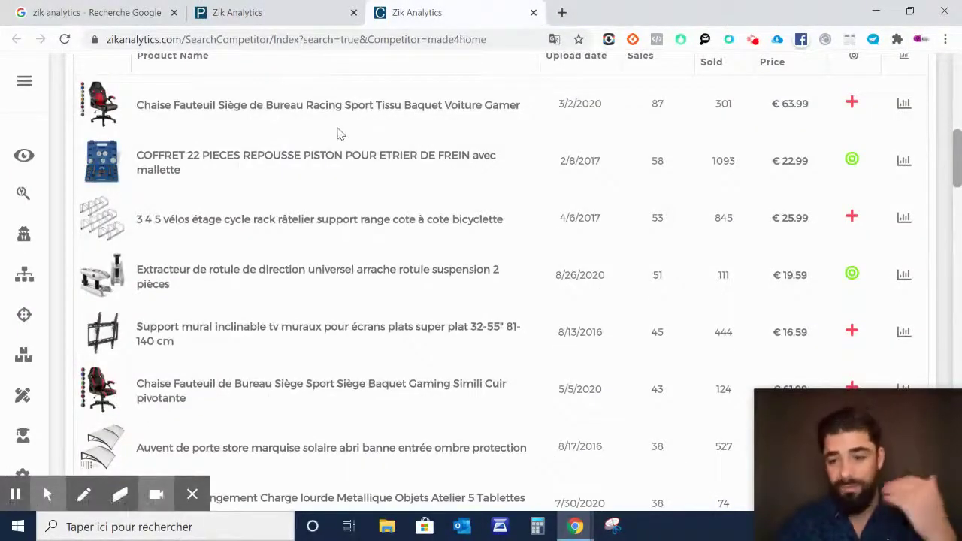
{"action": "left_click", "coordinate": [533, 12]}
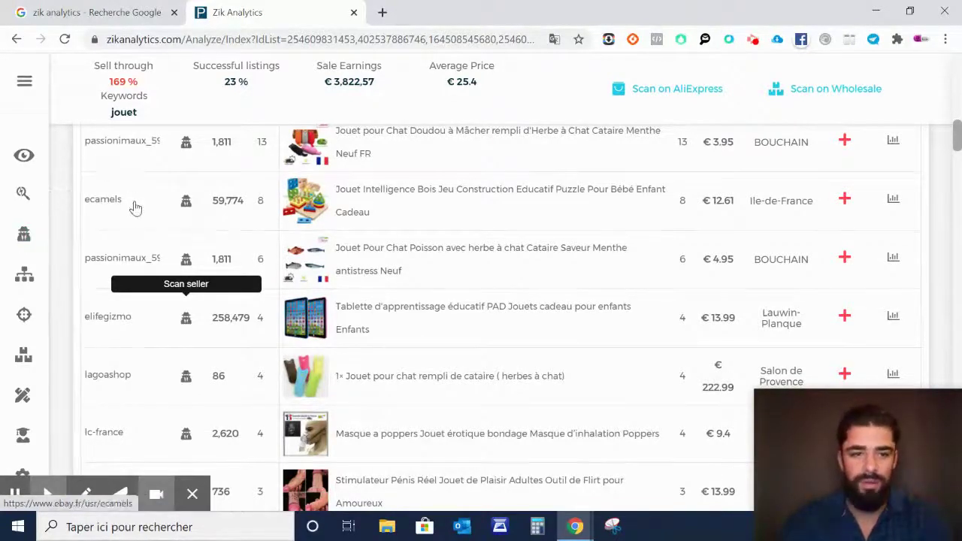
{"action": "left_click_drag", "start_coordinate": [128, 205], "coordinate": [130, 228]}
{"action": "scroll", "coordinate": [121, 213], "scroll_direction": "up", "scroll_amount": 1}
{"action": "left_click", "coordinate": [137, 226]}
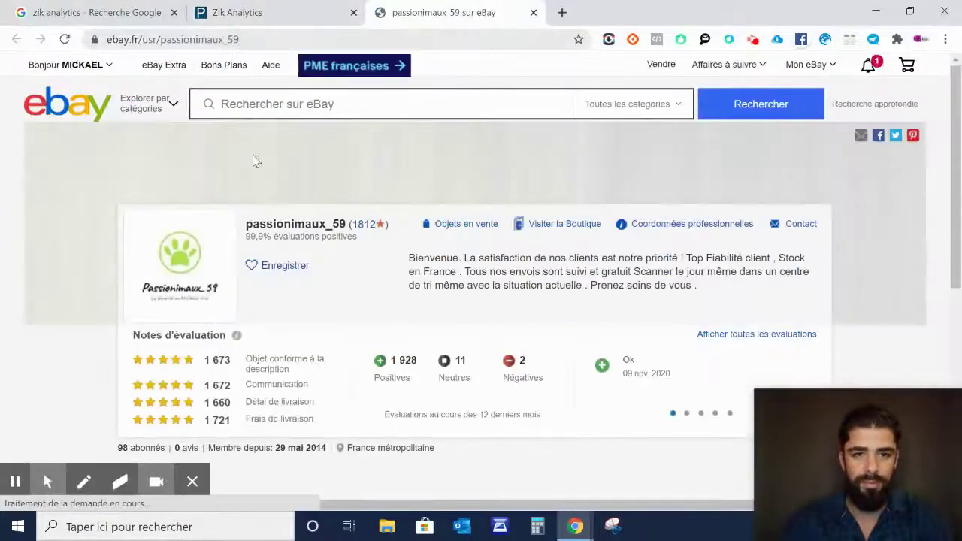
{"action": "scroll", "coordinate": [434, 336], "scroll_direction": "down", "scroll_amount": 4}
{"action": "scroll", "coordinate": [434, 336], "scroll_direction": "up", "scroll_amount": 4}
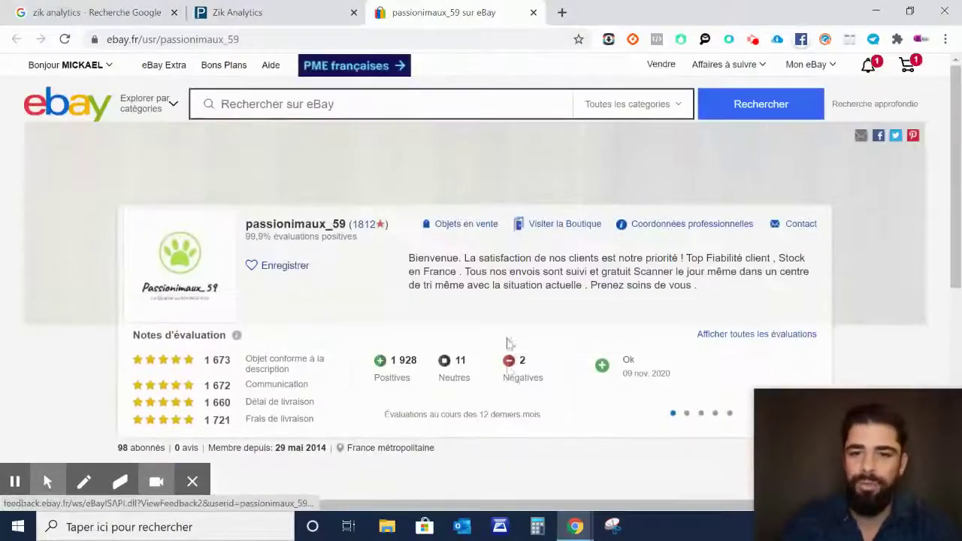
{"action": "scroll", "coordinate": [369, 301], "scroll_direction": "down", "scroll_amount": 4}
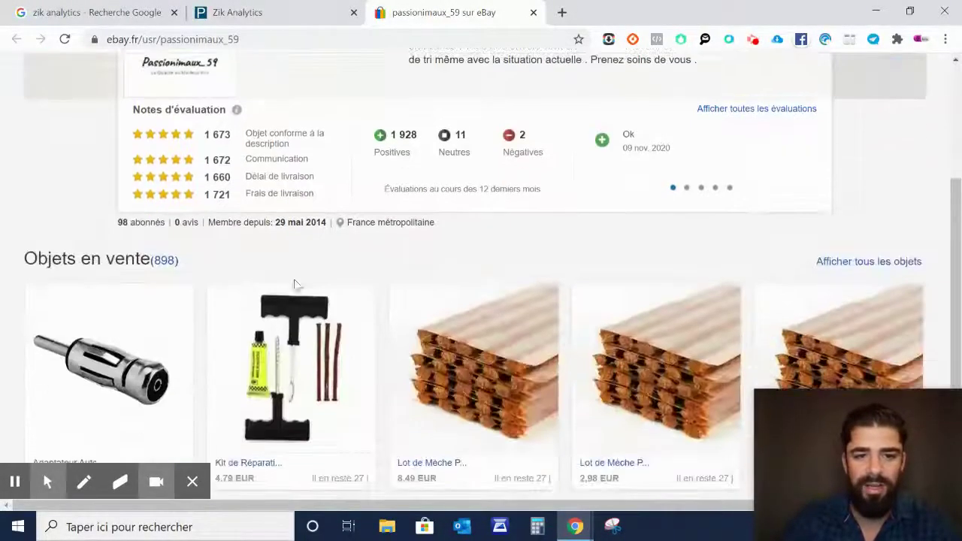
{"action": "scroll", "coordinate": [383, 308], "scroll_direction": "up", "scroll_amount": 3}
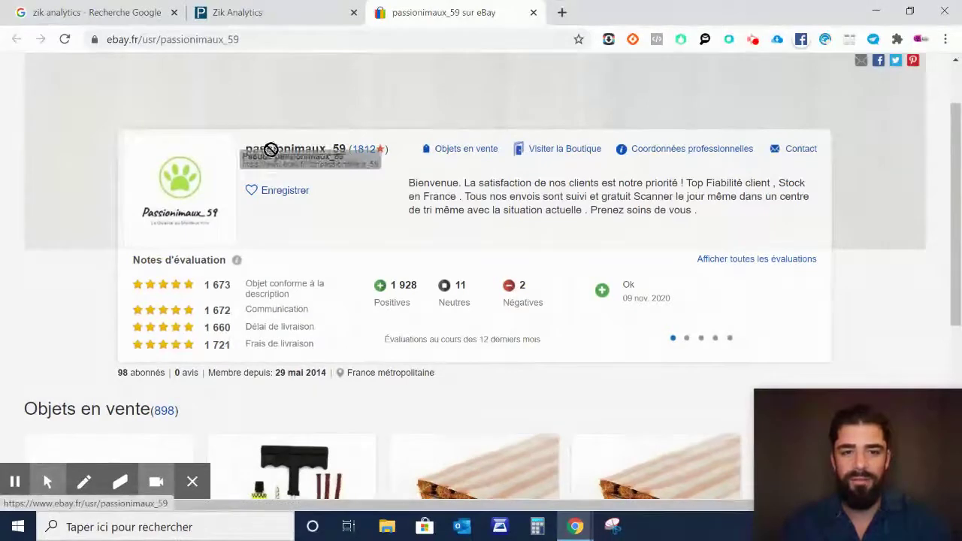
{"action": "left_click_drag", "start_coordinate": [241, 39], "coordinate": [161, 48]}
{"action": "key", "text": "ctrl+c"}
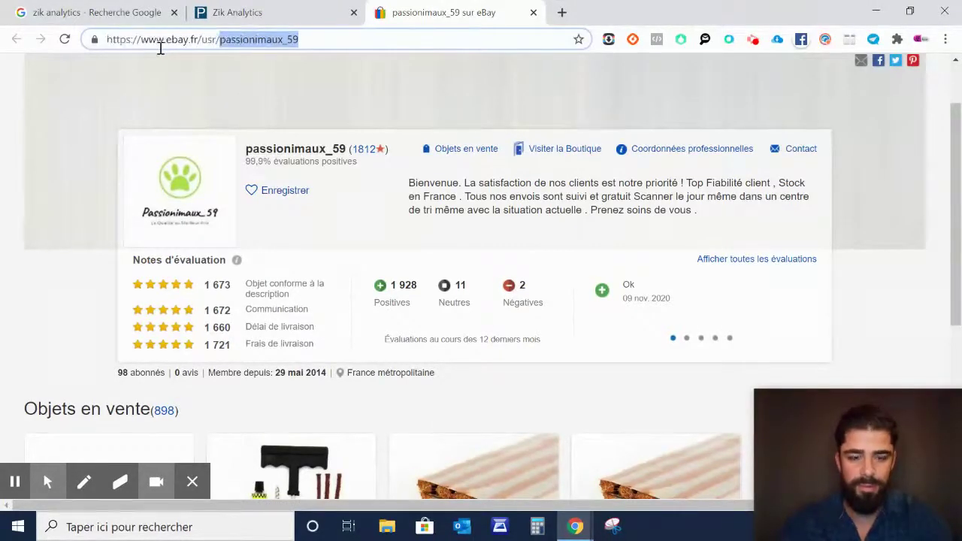
{"action": "left_click", "coordinate": [278, 21]}
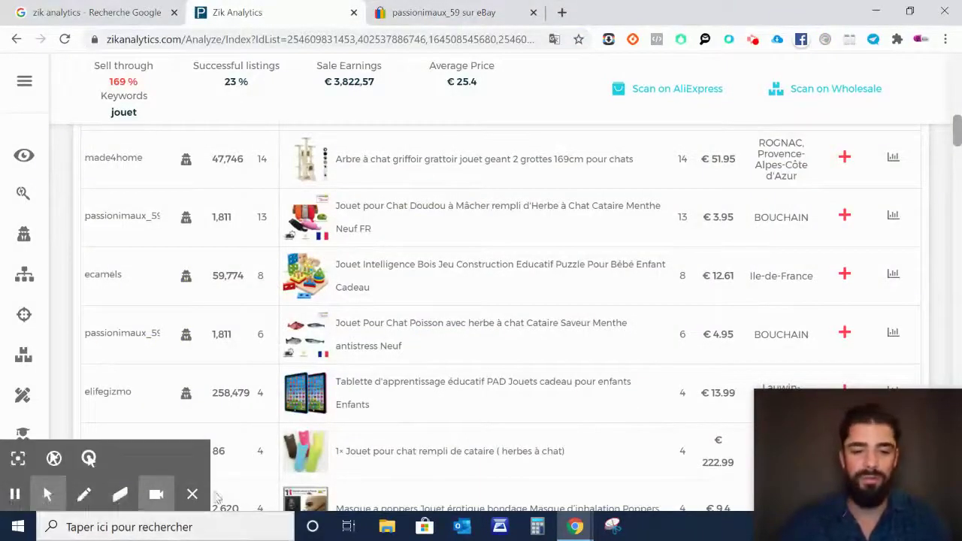
{"action": "left_click", "coordinate": [191, 494]}
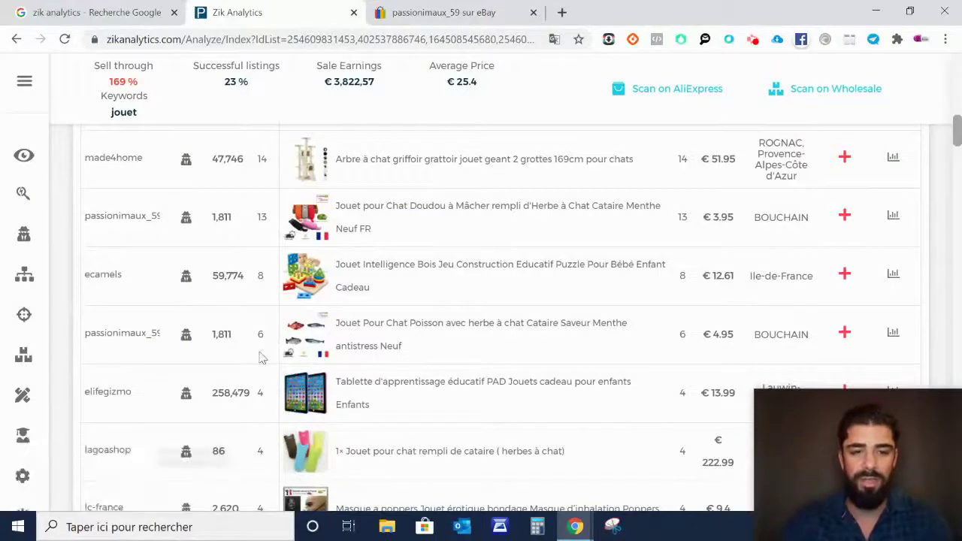
{"action": "left_click", "coordinate": [26, 241]}
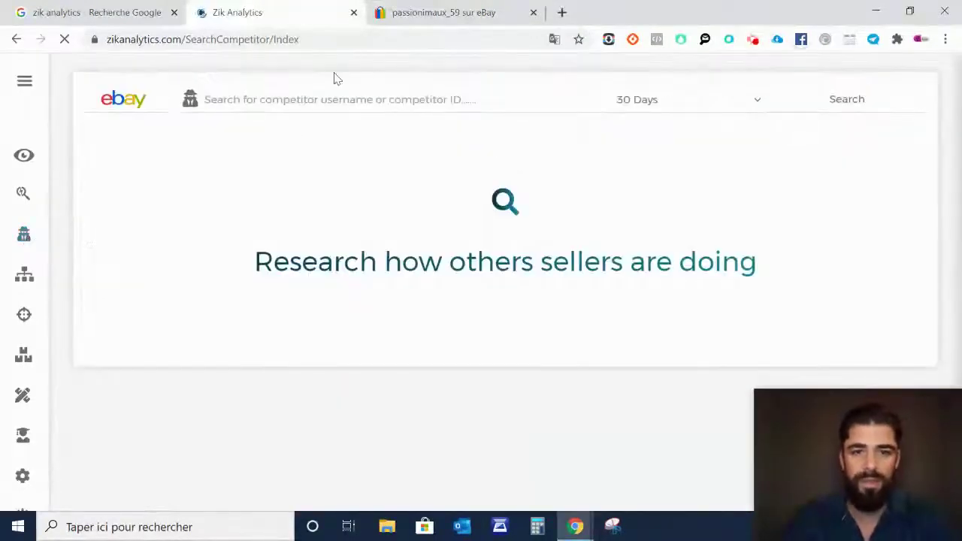
{"action": "left_click", "coordinate": [314, 100]}
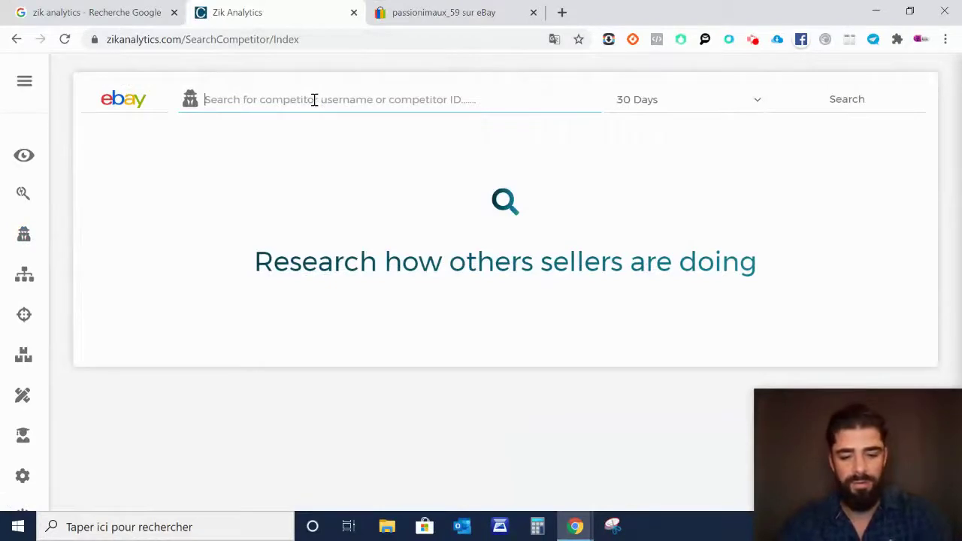
{"action": "key", "text": "ctrl+v"}
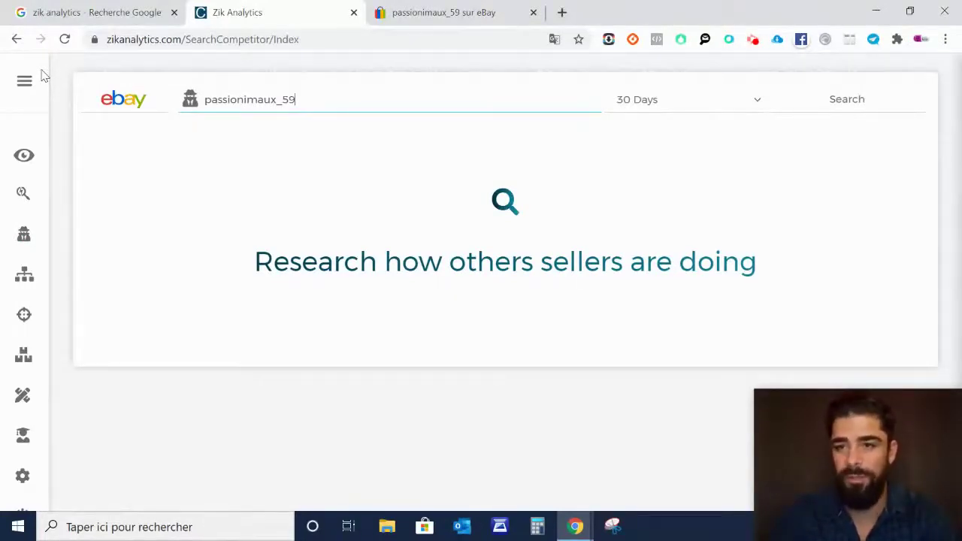
{"action": "left_click", "coordinate": [821, 106]}
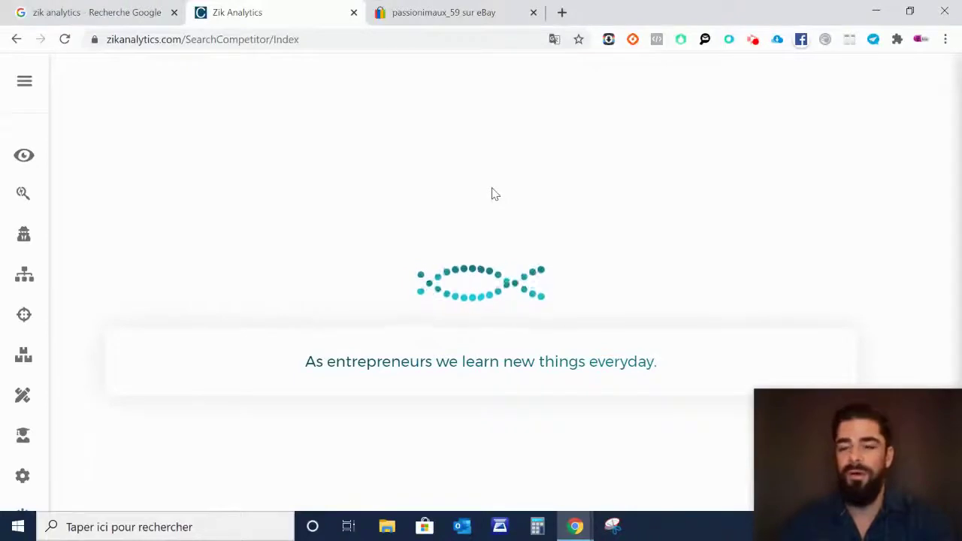
{"action": "left_click", "coordinate": [533, 12]}
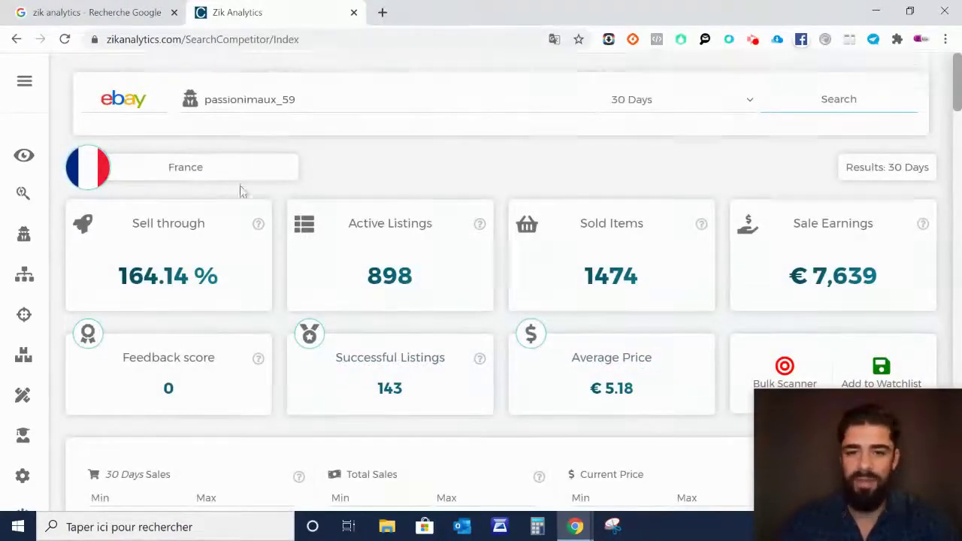
{"action": "scroll", "coordinate": [241, 189], "scroll_direction": "down", "scroll_amount": 2}
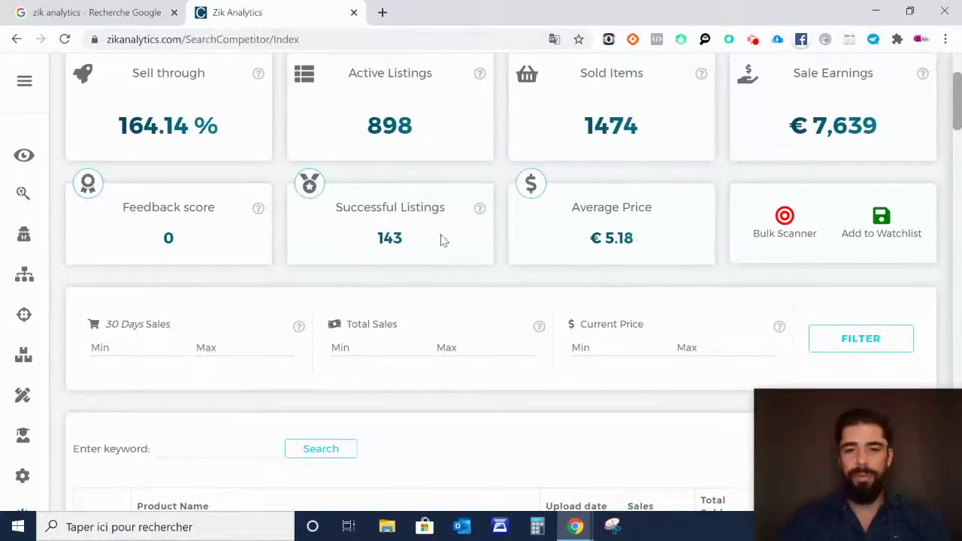
{"action": "scroll", "coordinate": [424, 228], "scroll_direction": "down", "scroll_amount": 5}
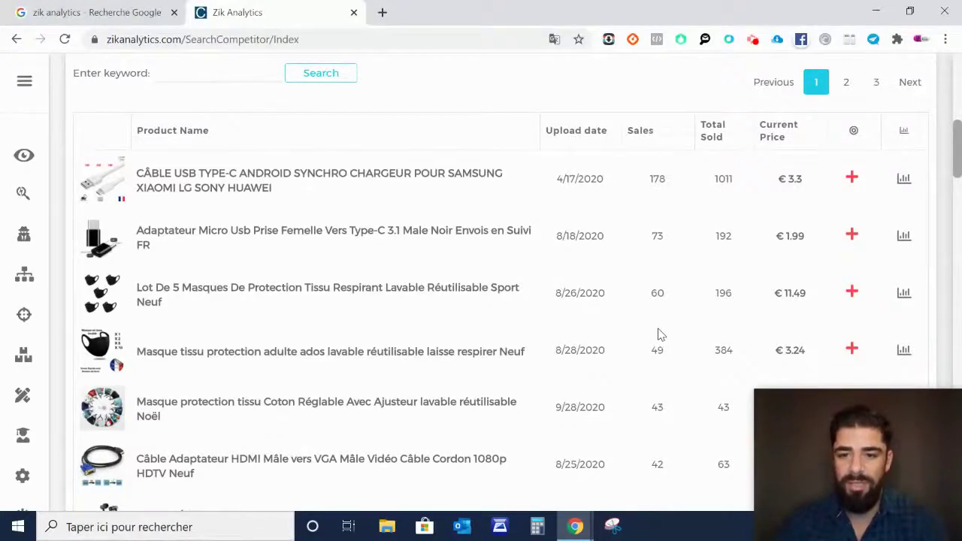
{"action": "scroll", "coordinate": [661, 337], "scroll_direction": "down", "scroll_amount": 1}
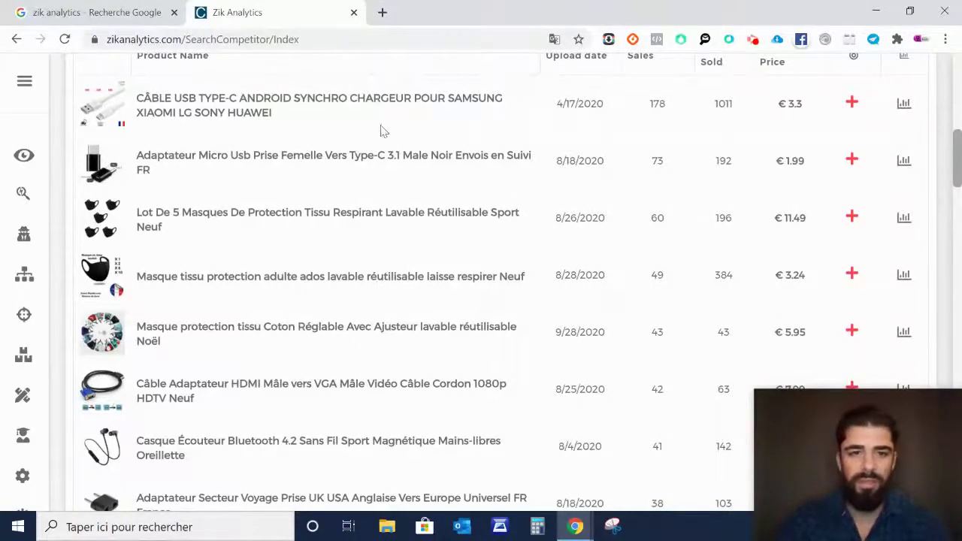
Open passionimaux_59's "CÂBLE USB TYPE-C ANDROID" listing on eBay and look through its purchase history.
{"action": "left_click", "coordinate": [346, 109]}
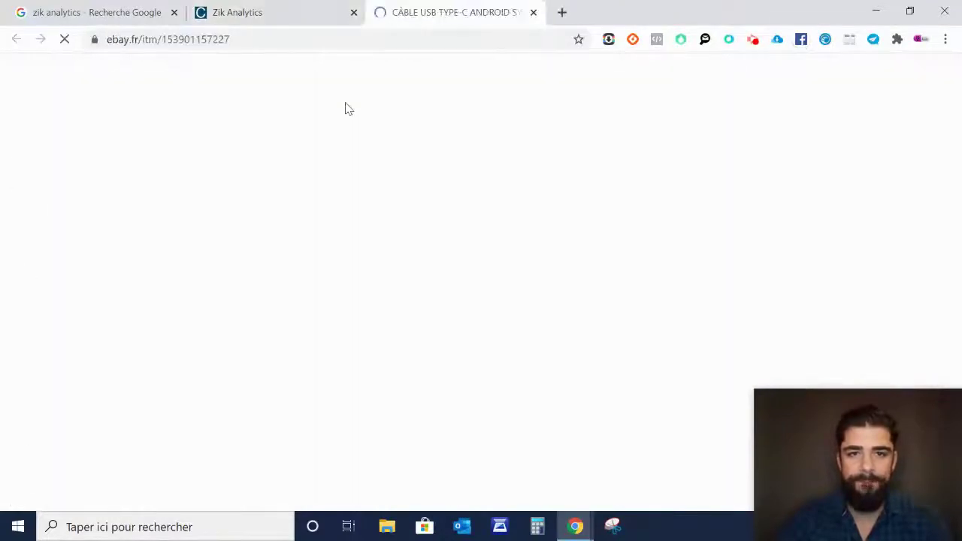
{"action": "scroll", "coordinate": [526, 301], "scroll_direction": "down", "scroll_amount": 2}
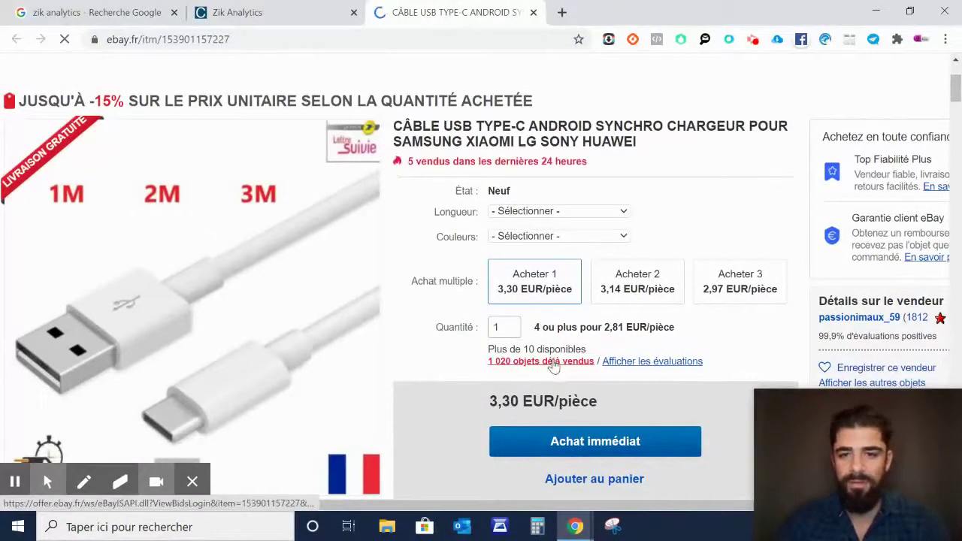
{"action": "left_click", "coordinate": [554, 364]}
{"action": "scroll", "coordinate": [428, 252], "scroll_direction": "down", "scroll_amount": 2}
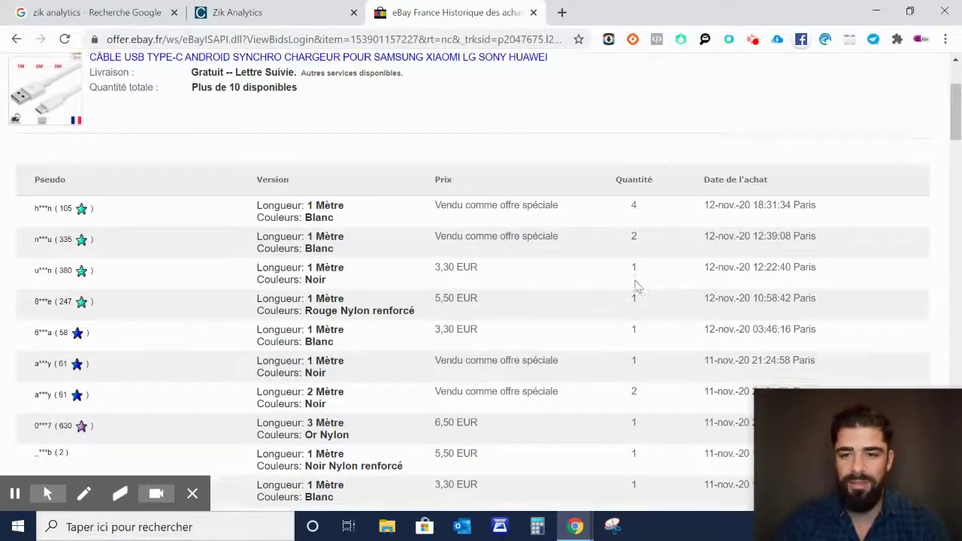
{"action": "scroll", "coordinate": [636, 284], "scroll_direction": "down", "scroll_amount": 2}
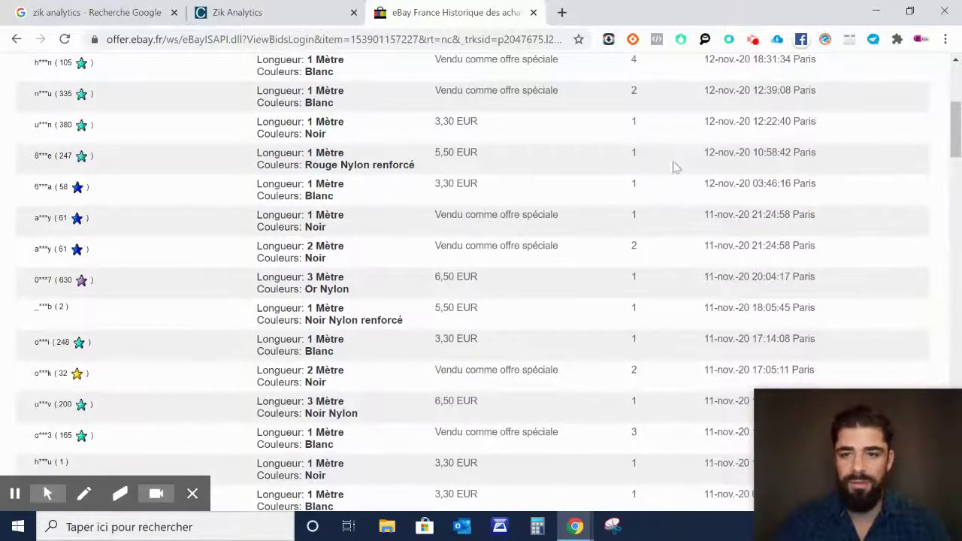
{"action": "scroll", "coordinate": [672, 166], "scroll_direction": "up", "scroll_amount": 2}
{"action": "scroll", "coordinate": [146, 118], "scroll_direction": "up", "scroll_amount": 2}
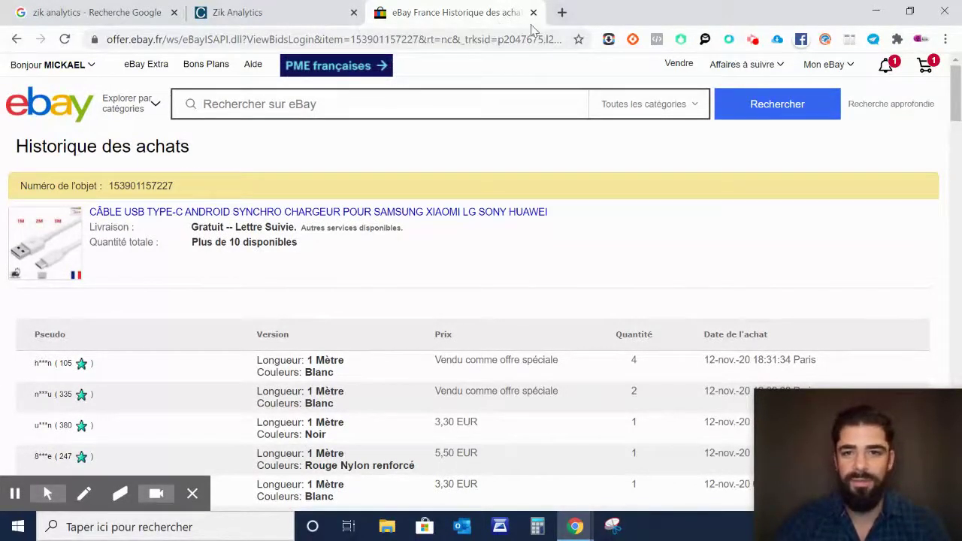
Return to the USB Type-C cable listing and review its price, delivery, payment and return details.
{"action": "left_click", "coordinate": [521, 213]}
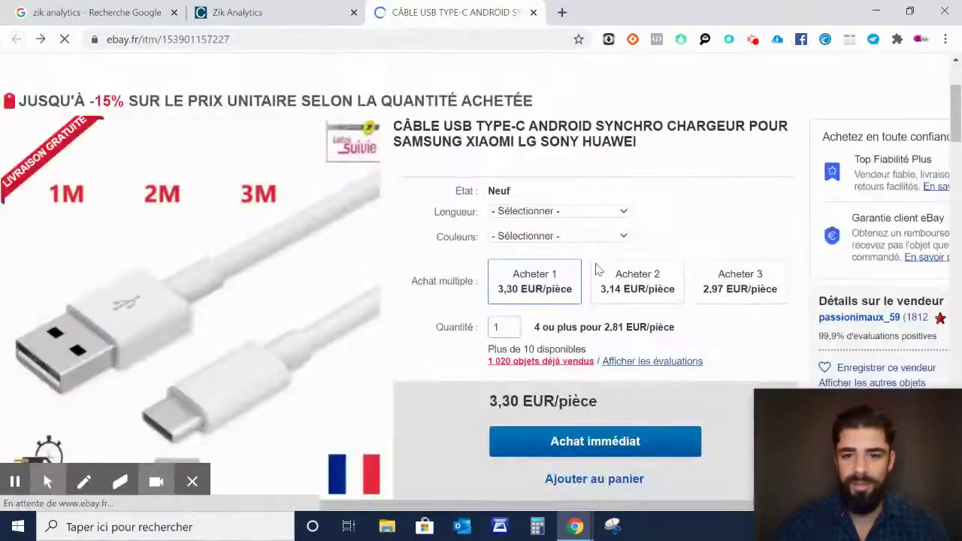
{"action": "scroll", "coordinate": [492, 360], "scroll_direction": "down", "scroll_amount": 3}
{"action": "scroll", "coordinate": [564, 381], "scroll_direction": "down", "scroll_amount": 2}
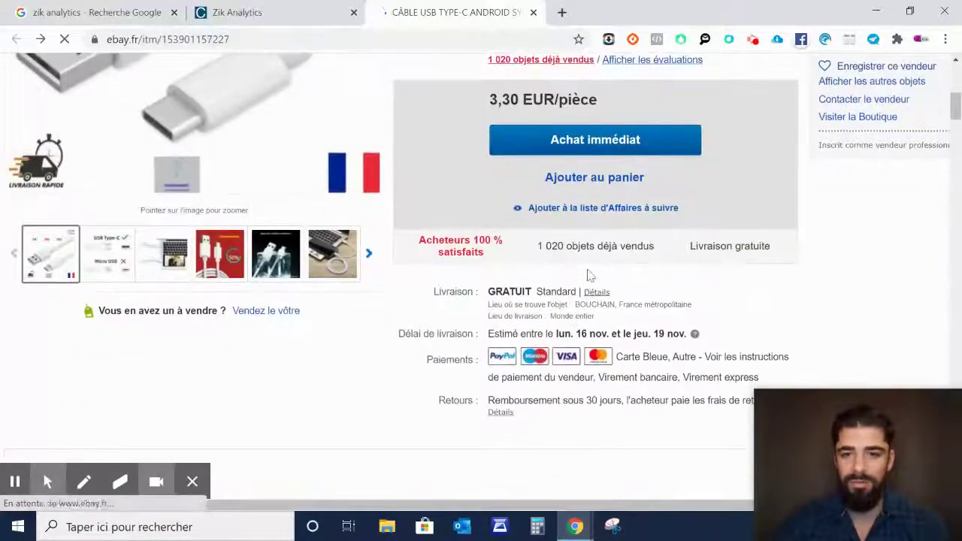
Recheck the USB Type-C cable listing's multi-buy prices and delivery terms, and close the listing.
{"action": "scroll", "coordinate": [481, 248], "scroll_direction": "up", "scroll_amount": 1}
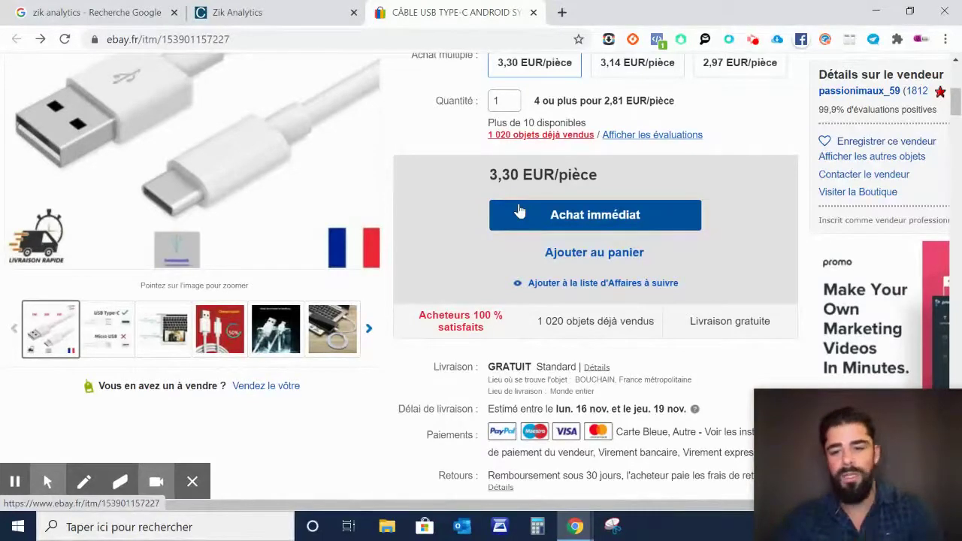
{"action": "scroll", "coordinate": [526, 212], "scroll_direction": "down", "scroll_amount": 2}
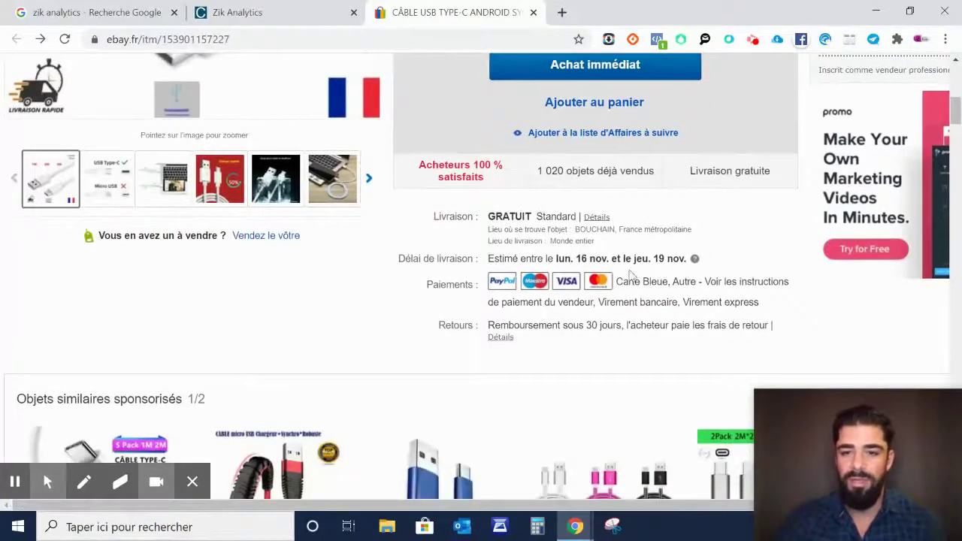
{"action": "scroll", "coordinate": [632, 275], "scroll_direction": "up", "scroll_amount": 4}
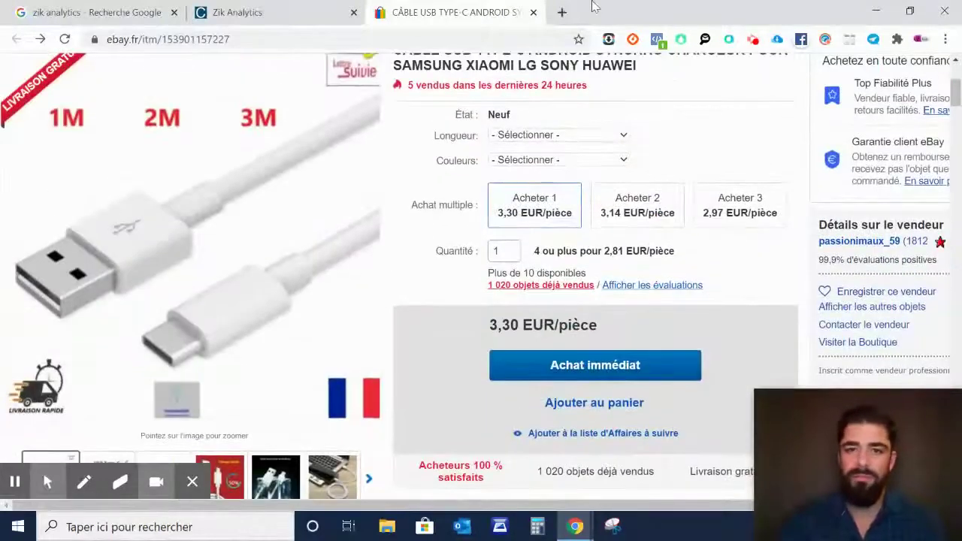
{"action": "left_click", "coordinate": [533, 12]}
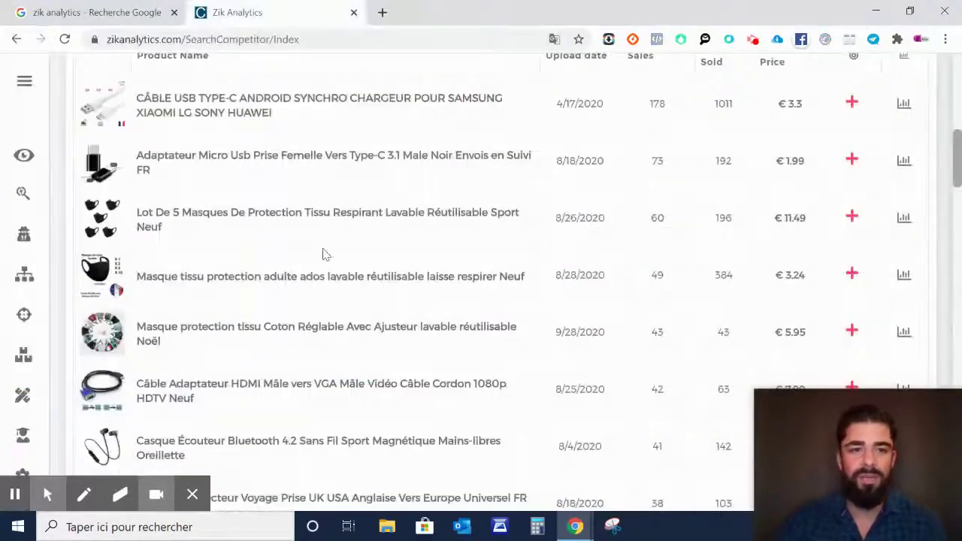
Open passionimaux_59's "Adaptateur Micro Usb Prise Femelle Vers Type-C 3.1" listing on eBay and look through its purchase history.
{"action": "left_click", "coordinate": [337, 159]}
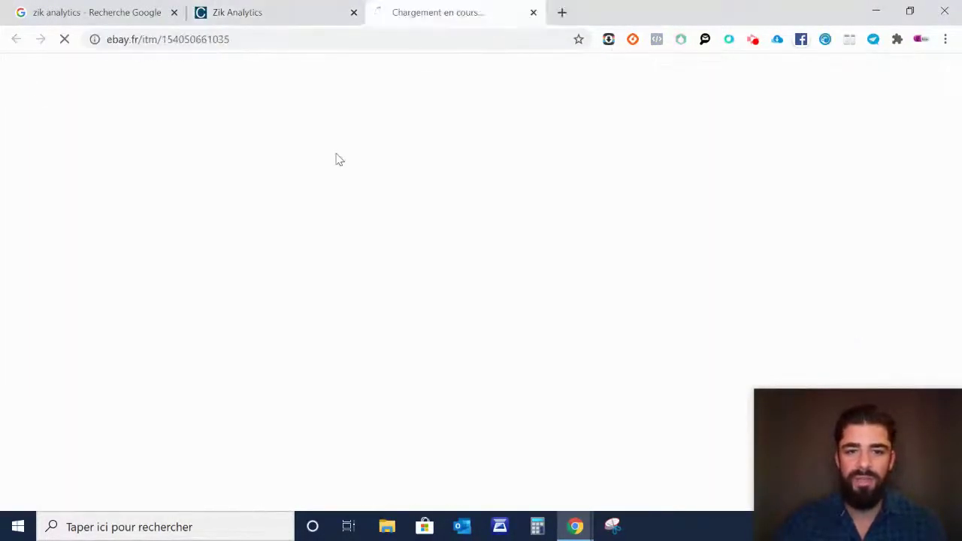
{"action": "scroll", "coordinate": [421, 172], "scroll_direction": "down", "scroll_amount": 2}
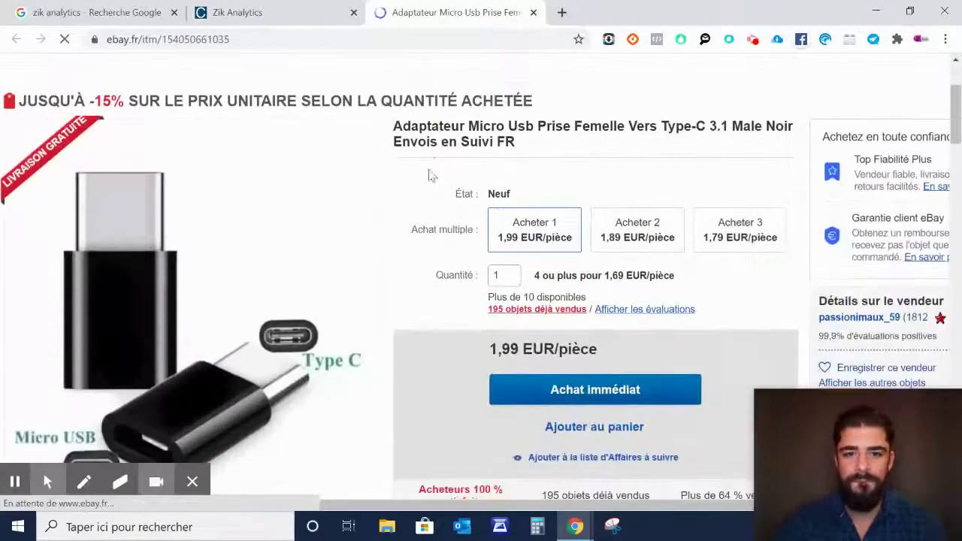
{"action": "left_click", "coordinate": [531, 310]}
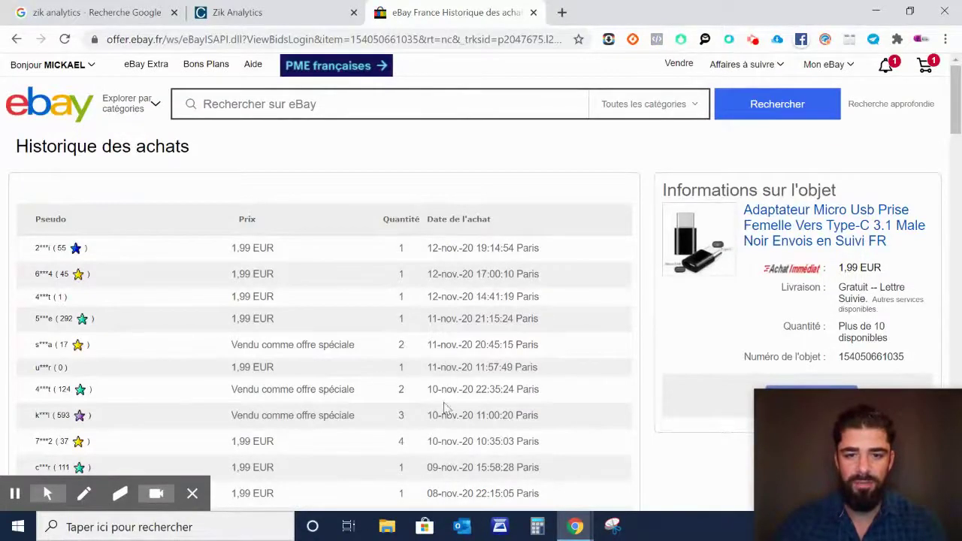
Return to the Micro USB to Type-C adapter listing, examine its price, sales and delivery details, and close it.
{"action": "left_click", "coordinate": [16, 39]}
{"action": "scroll", "coordinate": [562, 261], "scroll_direction": "down", "scroll_amount": 2}
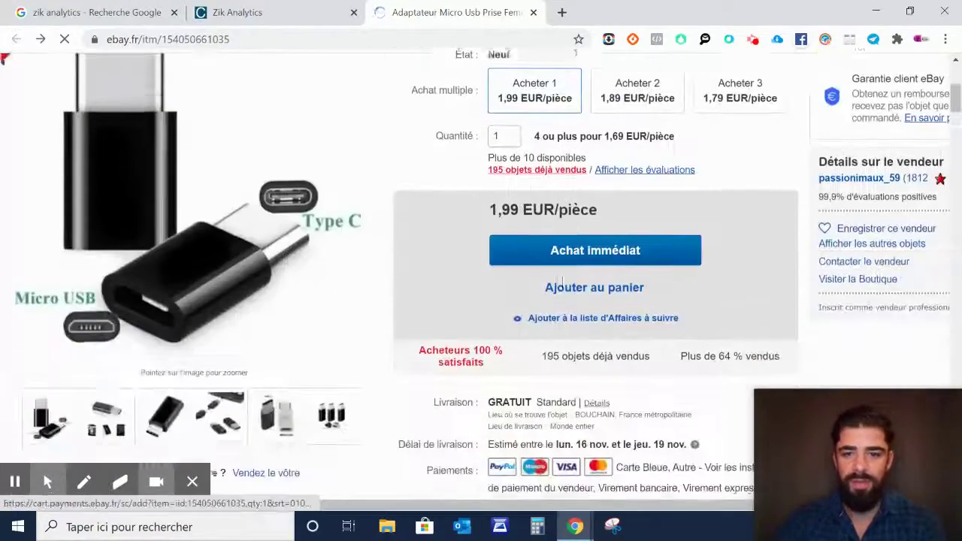
{"action": "scroll", "coordinate": [625, 290], "scroll_direction": "up", "scroll_amount": 1}
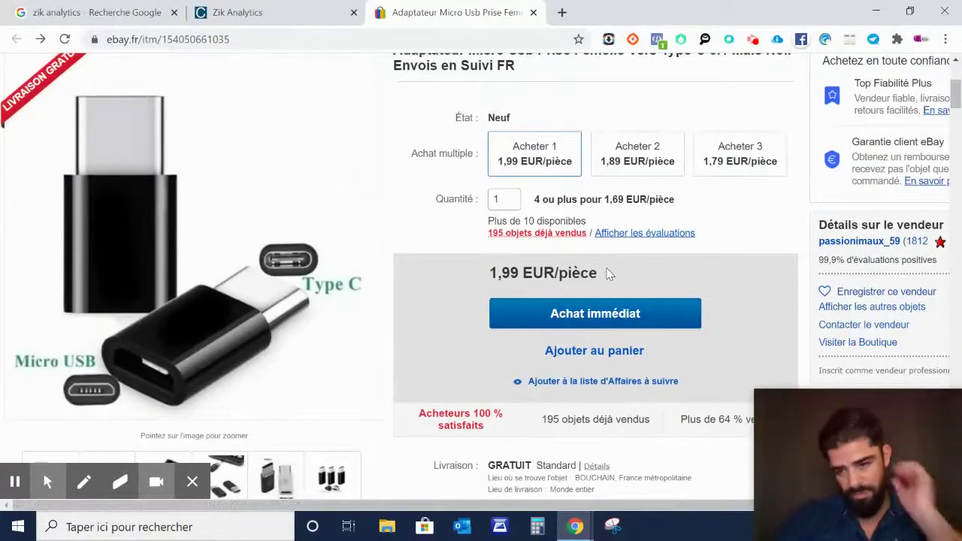
{"action": "scroll", "coordinate": [609, 278], "scroll_direction": "down", "scroll_amount": 1}
{"action": "scroll", "coordinate": [610, 253], "scroll_direction": "down", "scroll_amount": 1}
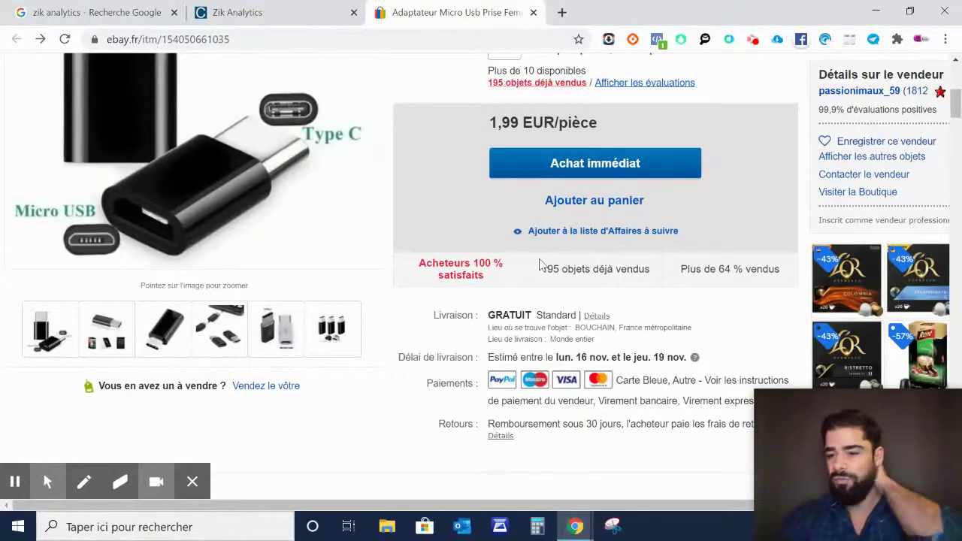
{"action": "scroll", "coordinate": [558, 250], "scroll_direction": "up", "scroll_amount": 1}
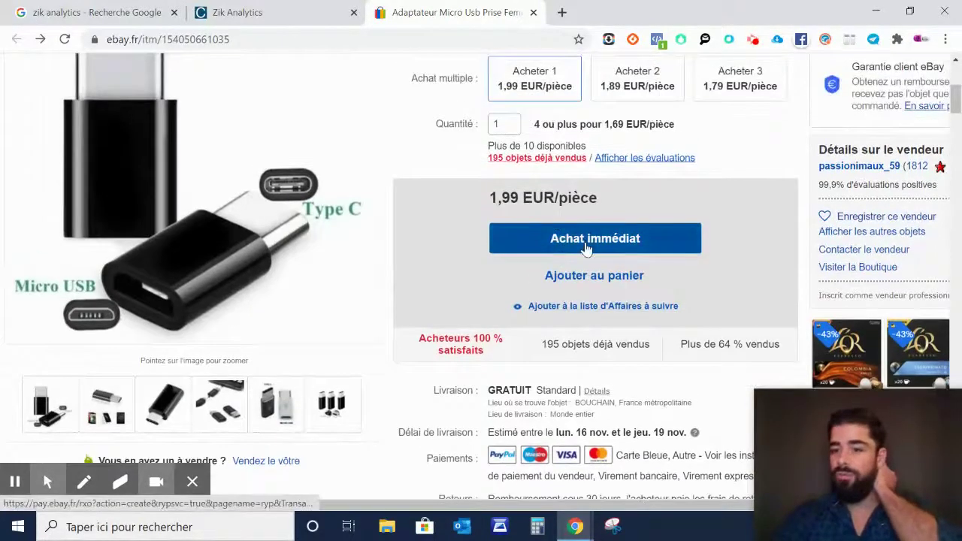
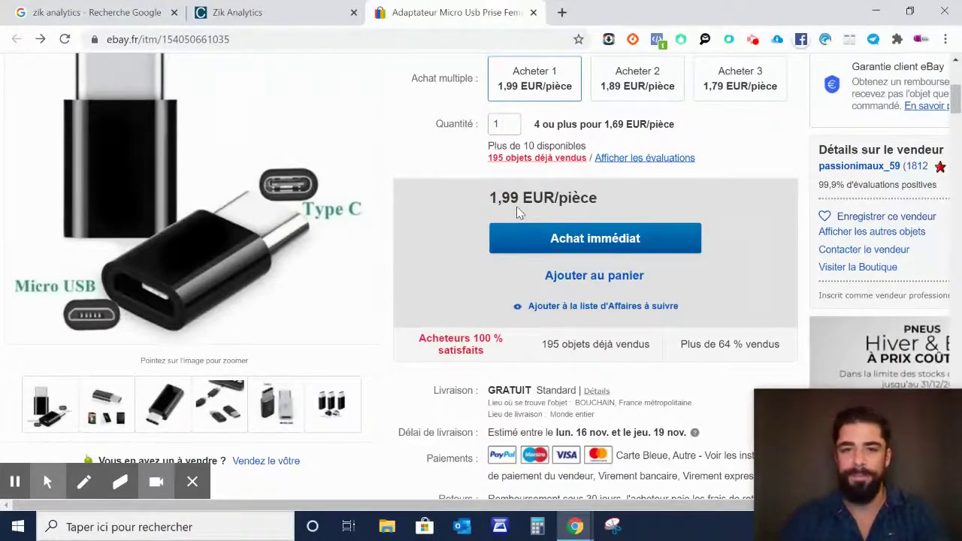
{"action": "scroll", "coordinate": [517, 205], "scroll_direction": "up", "scroll_amount": 3}
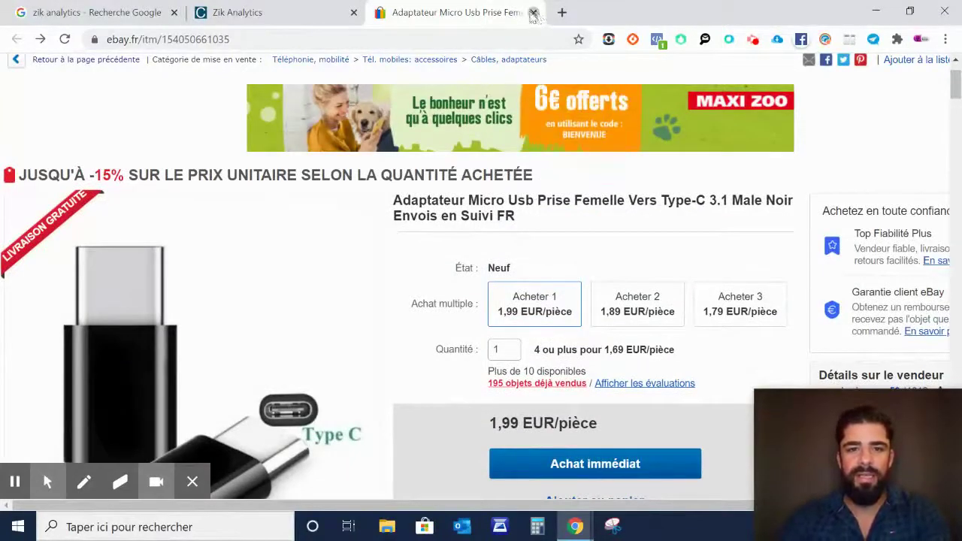
{"action": "left_click", "coordinate": [533, 15]}
Open Category Research and search the Chiens subcategory of Animalerie for brand-new, fixed-price items shipped from France.
{"action": "mouse_move", "coordinate": [121, 222]}
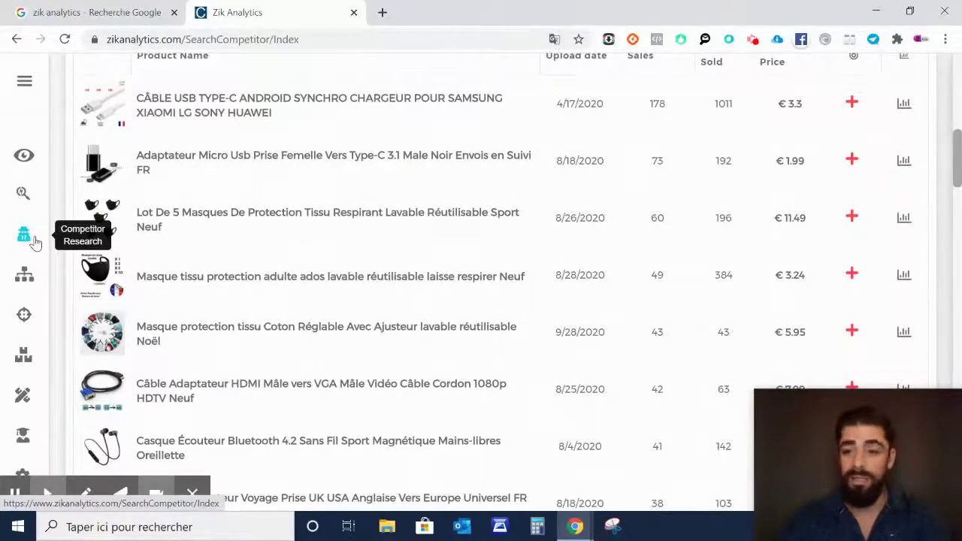
{"action": "scroll", "coordinate": [34, 246], "scroll_direction": "down", "scroll_amount": 1}
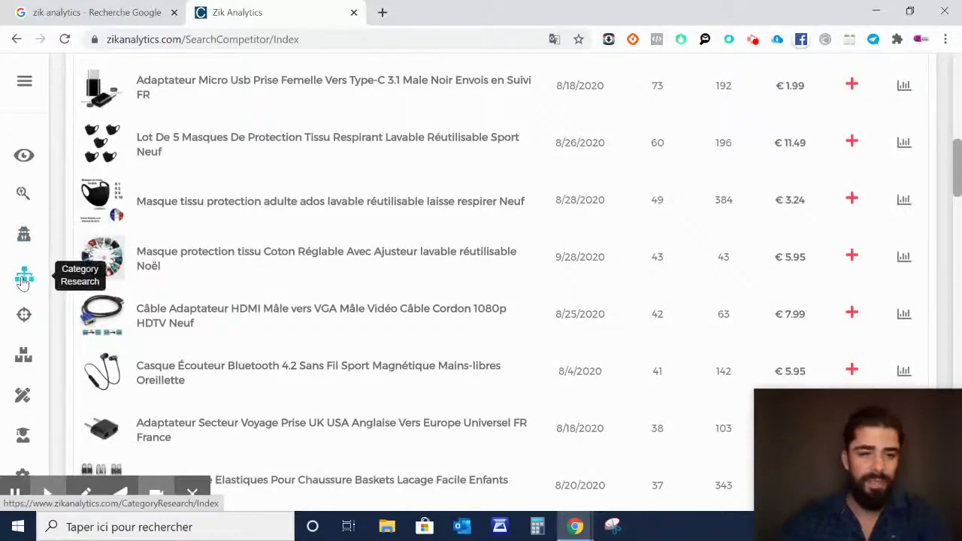
{"action": "left_click", "coordinate": [22, 280]}
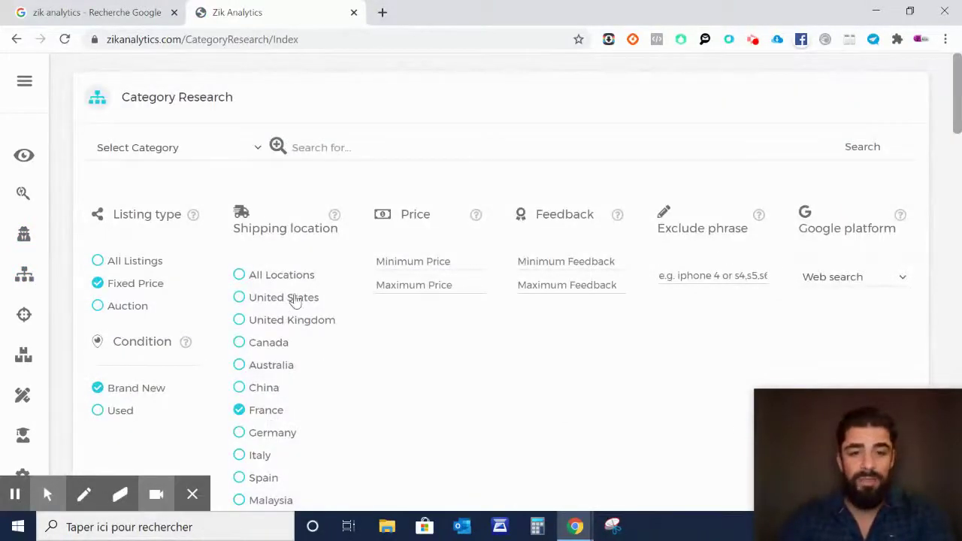
{"action": "scroll", "coordinate": [418, 308], "scroll_direction": "down", "scroll_amount": 5}
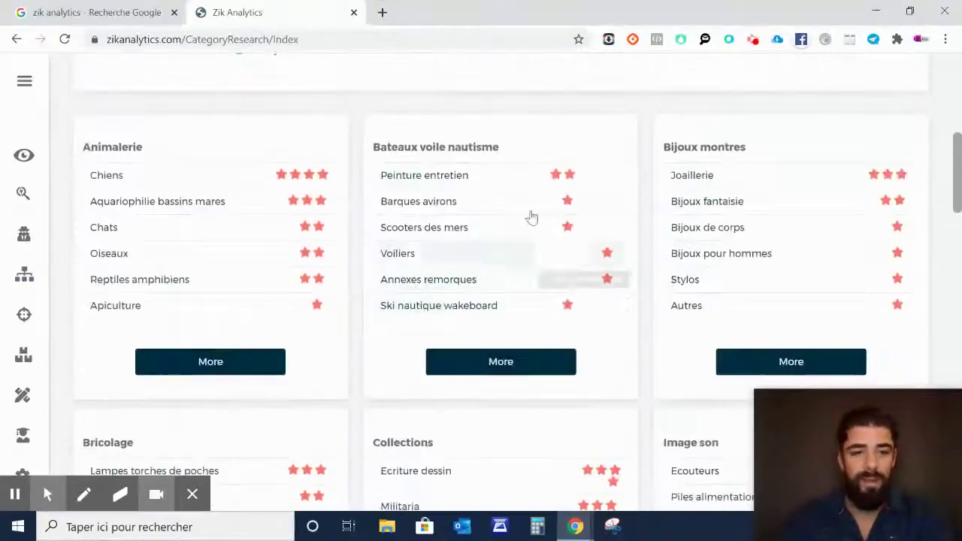
{"action": "left_click", "coordinate": [114, 185]}
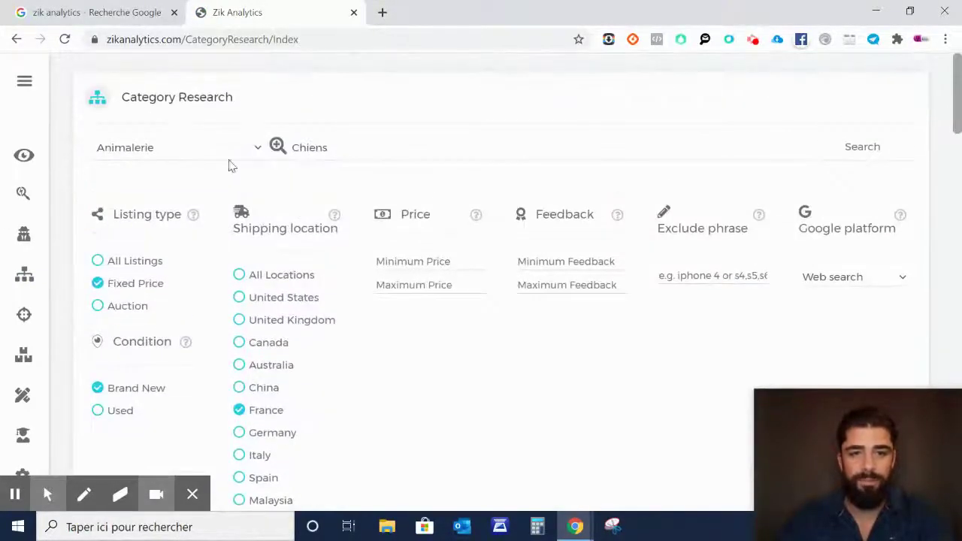
{"action": "left_click", "coordinate": [862, 149]}
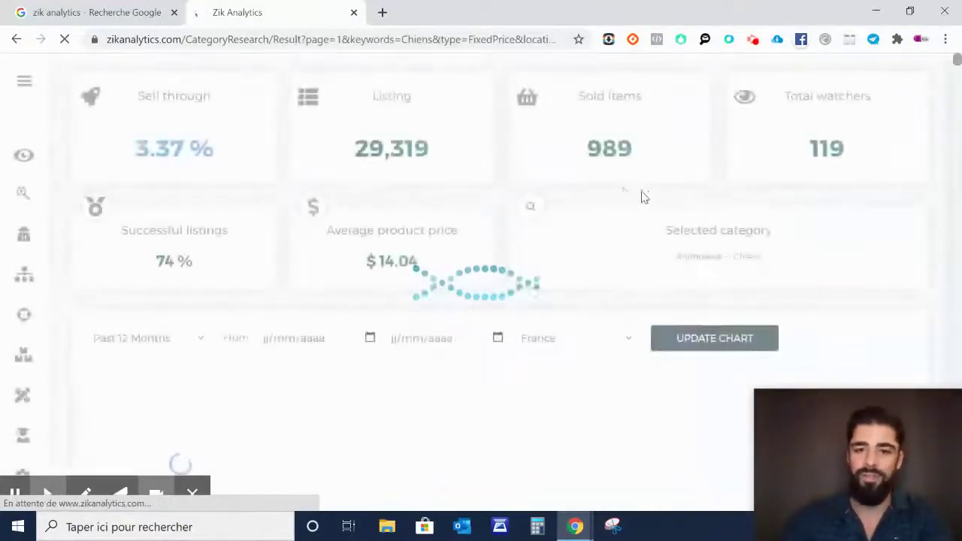
Examine the Chiens category statistics, related queries and 12-month Google Trends interest curve for France.
{"action": "scroll", "coordinate": [564, 218], "scroll_direction": "down", "scroll_amount": 3}
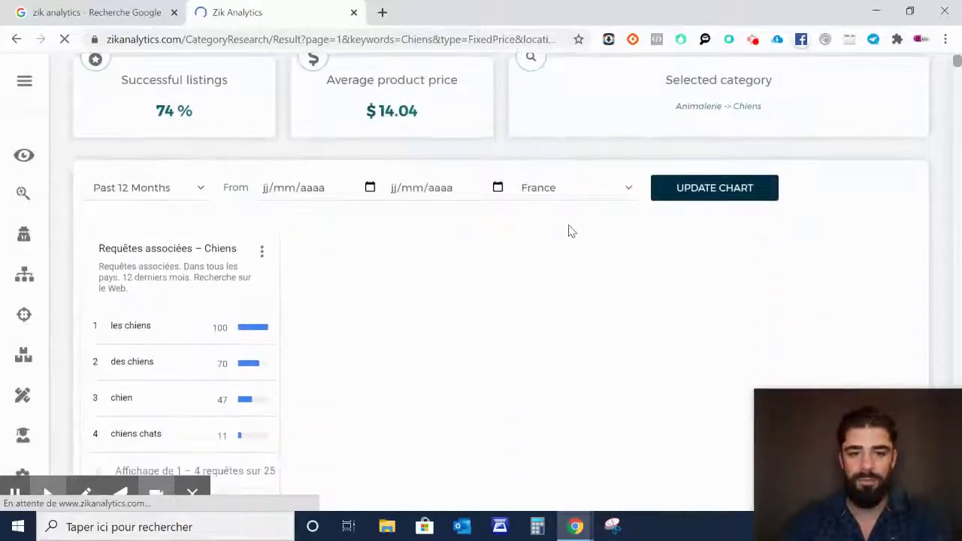
{"action": "scroll", "coordinate": [300, 290], "scroll_direction": "down", "scroll_amount": 3}
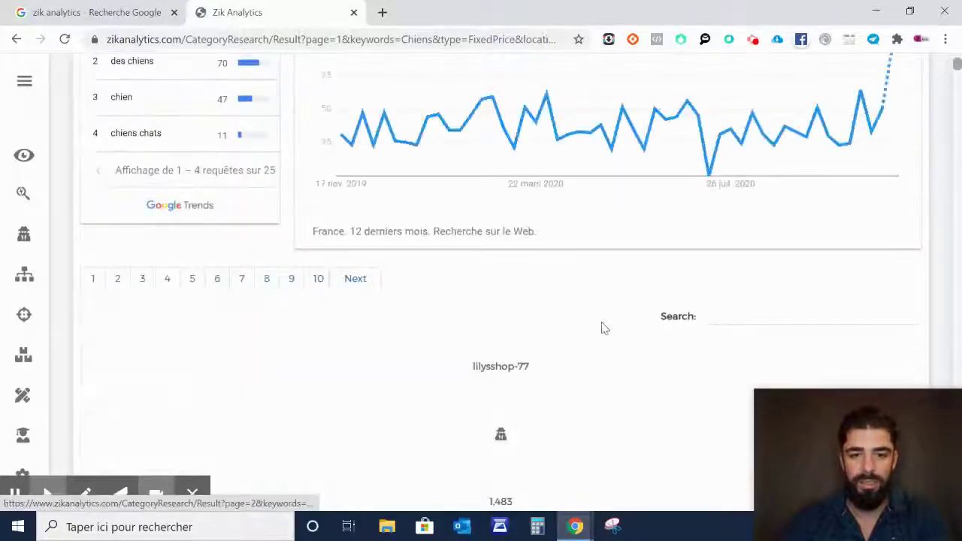
{"action": "scroll", "coordinate": [548, 285], "scroll_direction": "up", "scroll_amount": 2}
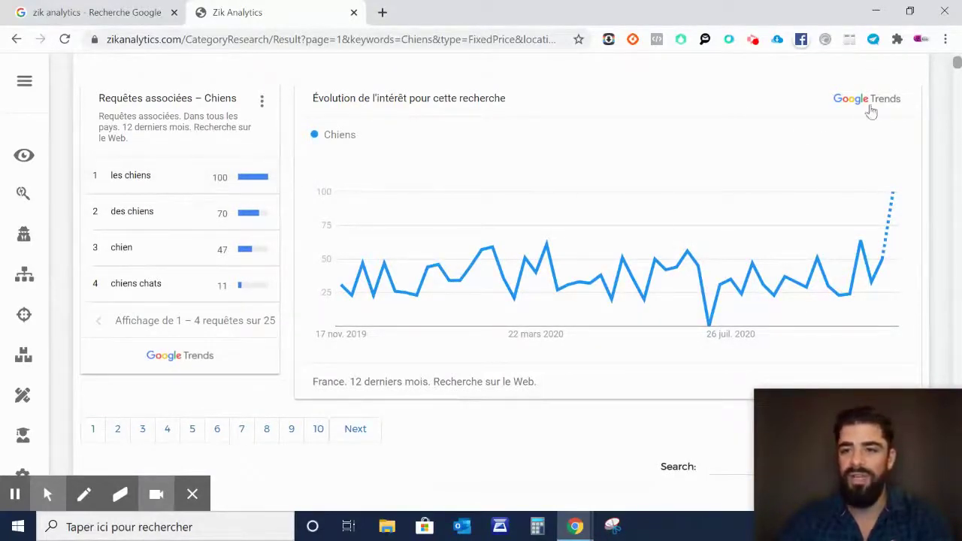
{"action": "mouse_move", "coordinate": [659, 209]}
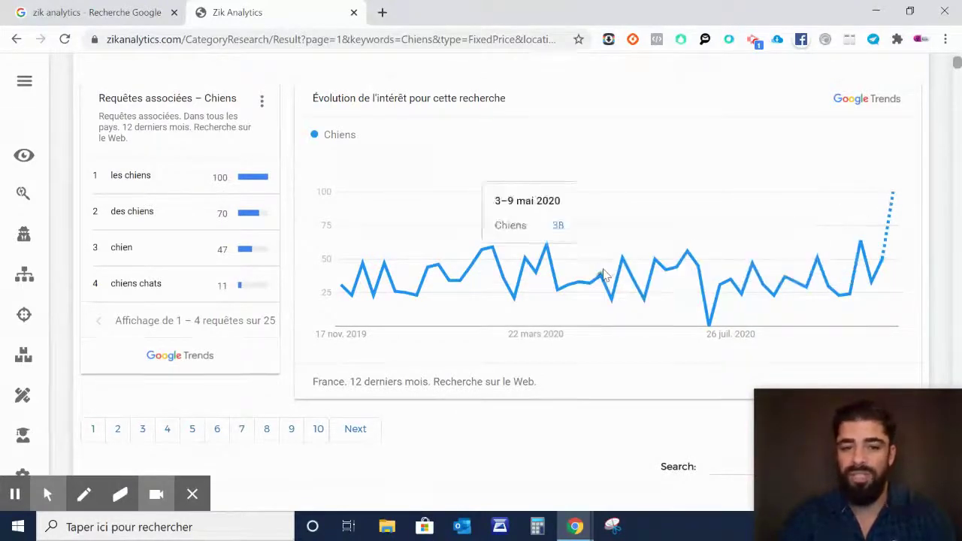
{"action": "scroll", "coordinate": [887, 192], "scroll_direction": "down", "scroll_amount": 2}
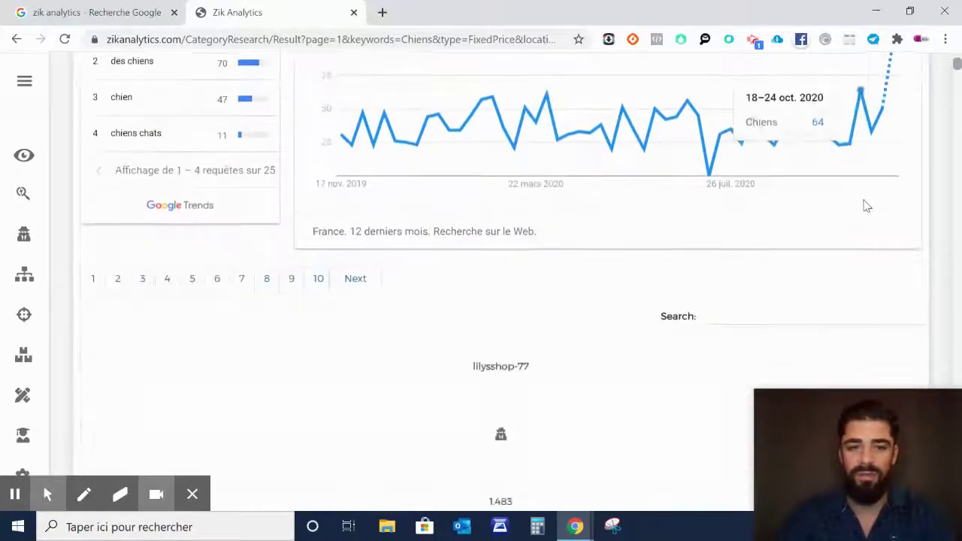
{"action": "scroll", "coordinate": [865, 206], "scroll_direction": "up", "scroll_amount": 1}
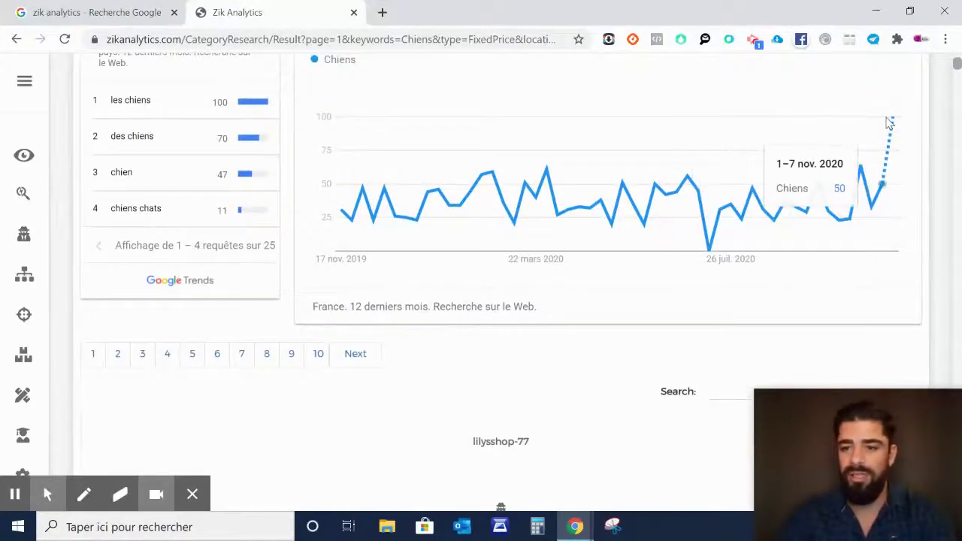
Open the "Manteau veste doudoune matelassé pour petit chien ou chat NEUF" listing from the Chiens results, examine its purchase history and return to the listing.
{"action": "scroll", "coordinate": [886, 125], "scroll_direction": "down", "scroll_amount": 3}
{"action": "scroll", "coordinate": [582, 184], "scroll_direction": "down", "scroll_amount": 3}
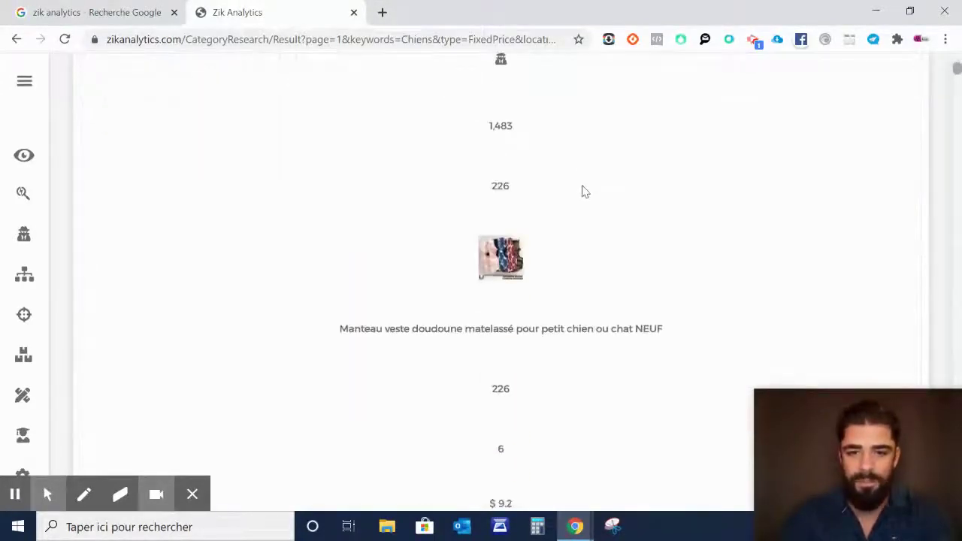
{"action": "scroll", "coordinate": [571, 186], "scroll_direction": "up", "scroll_amount": 2}
{"action": "scroll", "coordinate": [538, 192], "scroll_direction": "down", "scroll_amount": 1}
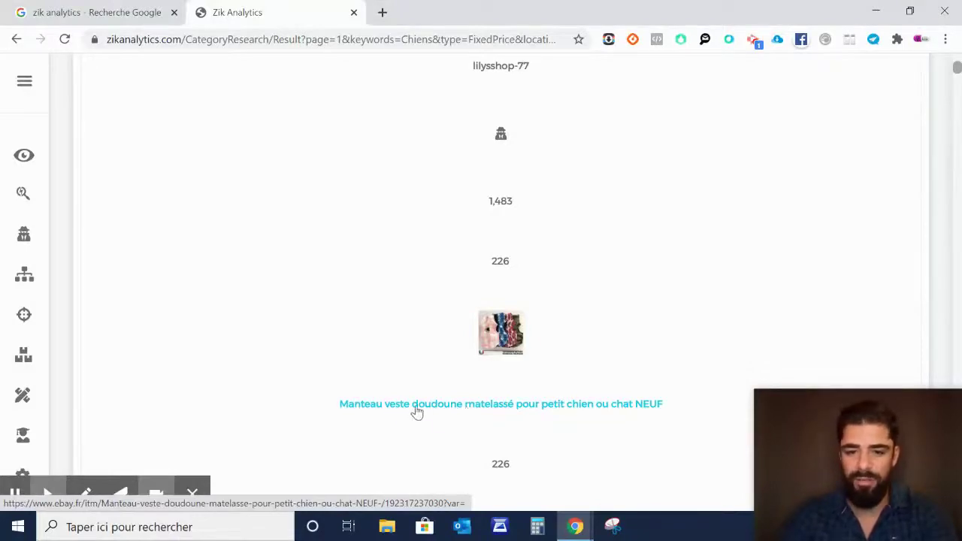
{"action": "left_click", "coordinate": [442, 409]}
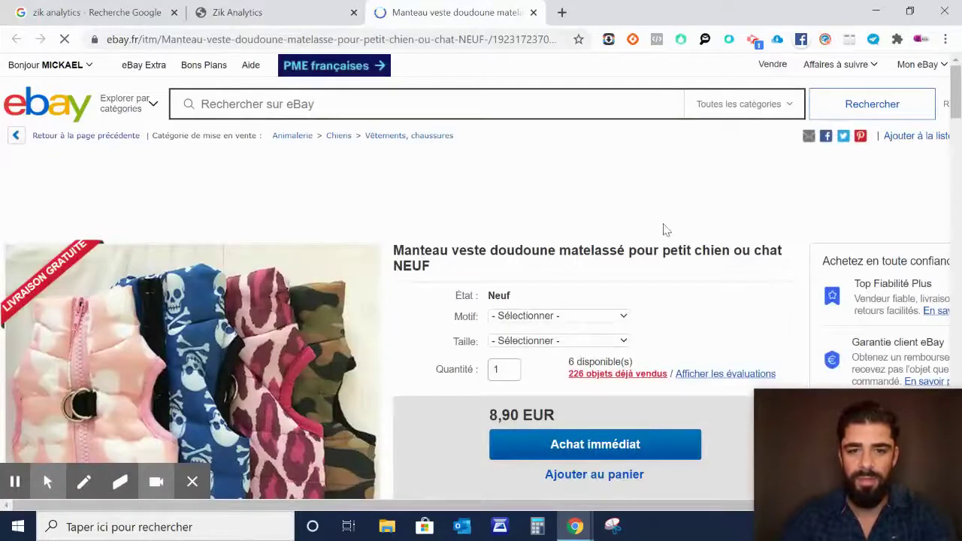
{"action": "scroll", "coordinate": [666, 230], "scroll_direction": "down", "scroll_amount": 2}
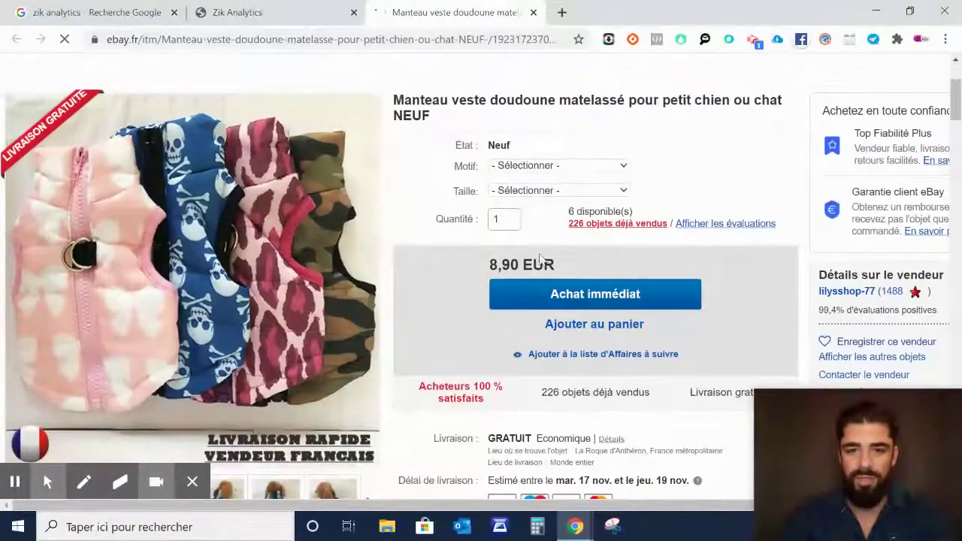
{"action": "left_click", "coordinate": [628, 230]}
{"action": "scroll", "coordinate": [522, 294], "scroll_direction": "down", "scroll_amount": 2}
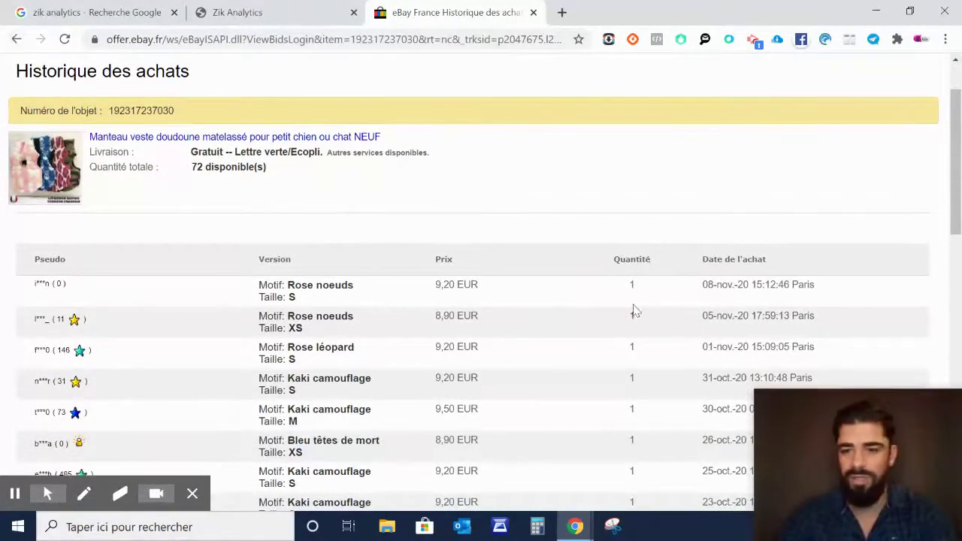
{"action": "left_click", "coordinate": [267, 137]}
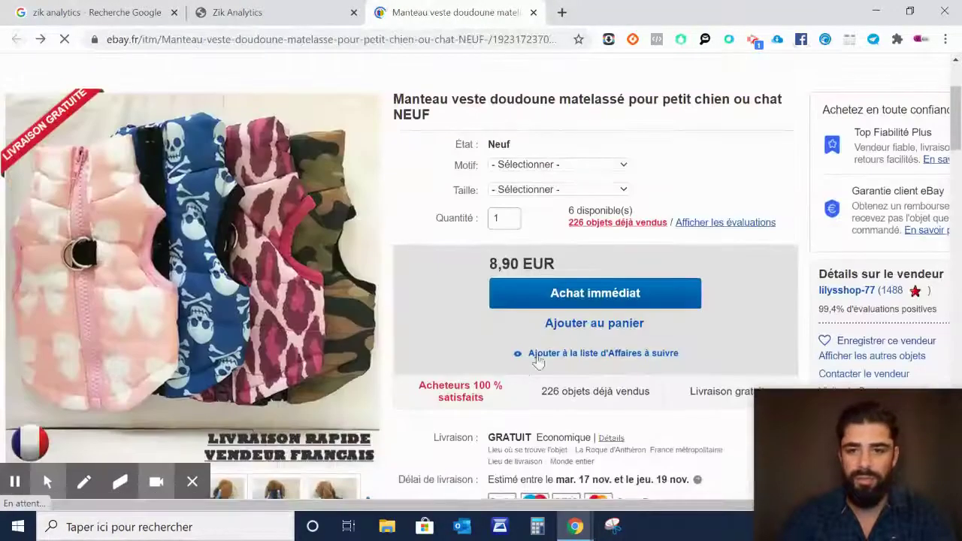
Run competitor research on seller lilysshop-77 from the Chiens results, dismiss the translation offer and review the seller's 30-day statistics.
{"action": "left_click", "coordinate": [237, 12]}
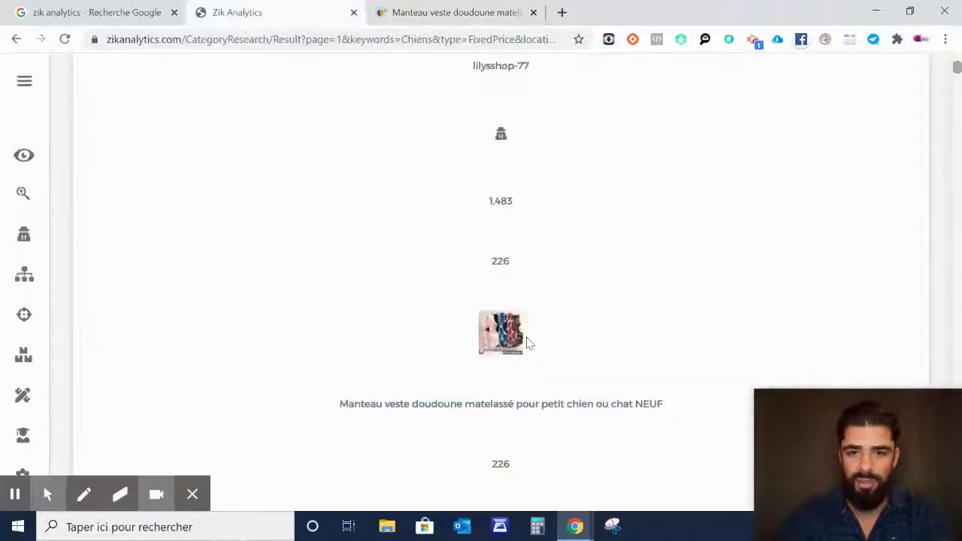
{"action": "left_click", "coordinate": [500, 139]}
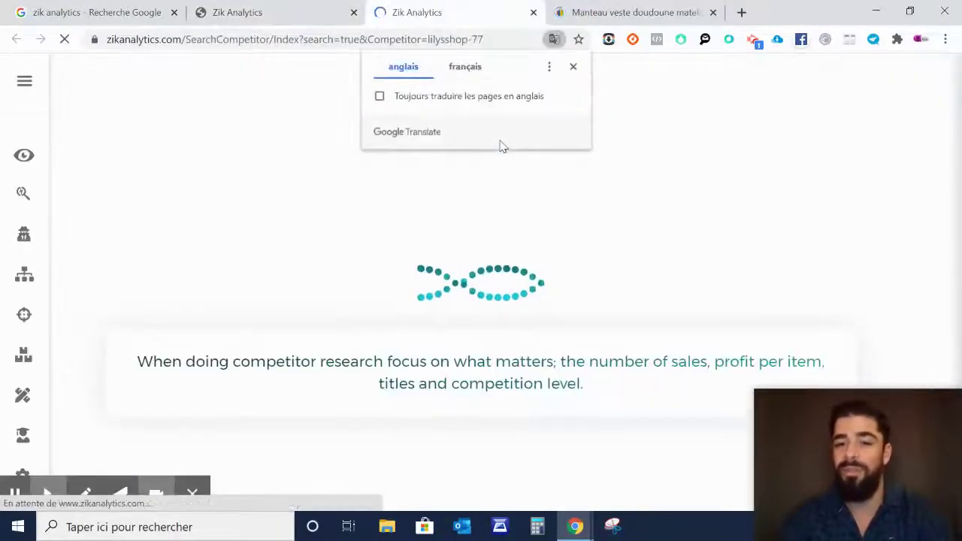
{"action": "left_click", "coordinate": [573, 66]}
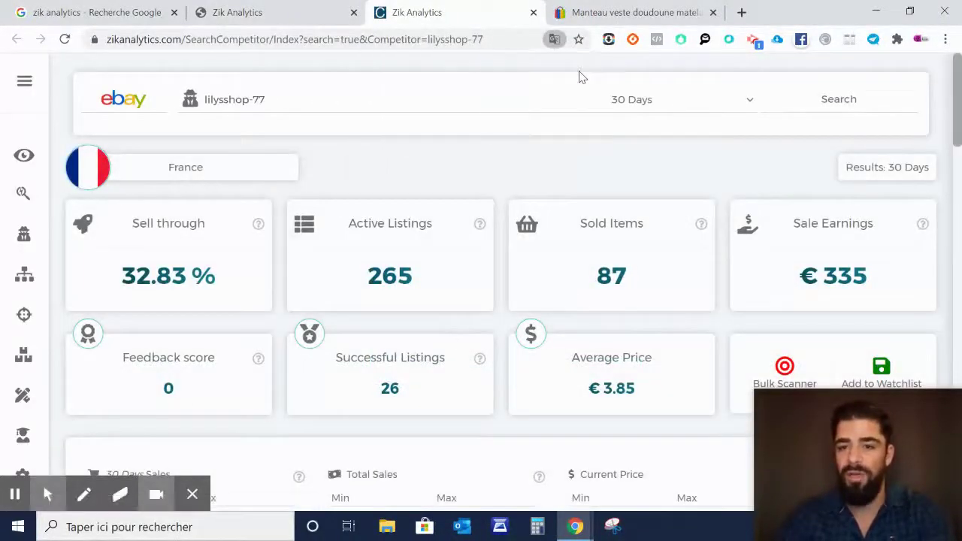
{"action": "scroll", "coordinate": [712, 152], "scroll_direction": "down", "scroll_amount": 1}
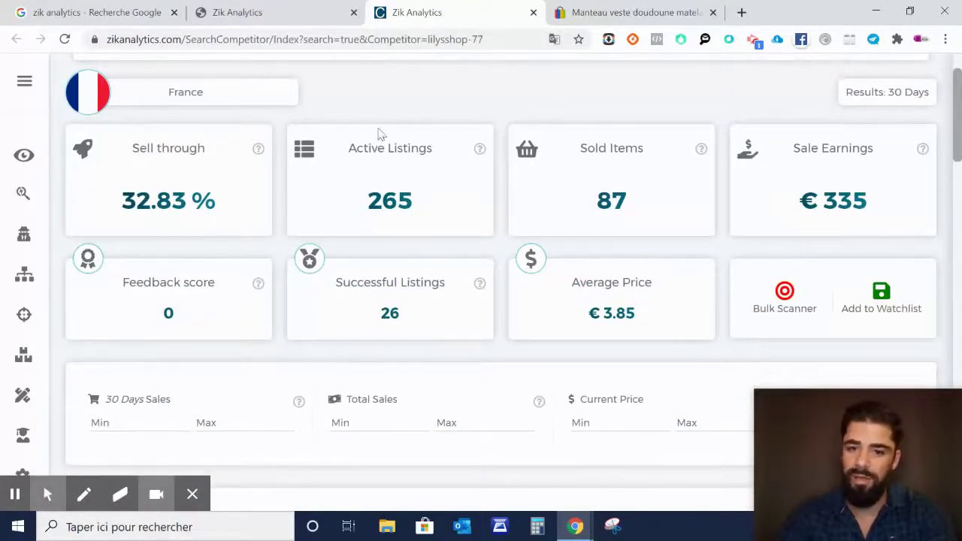
Examine lilysshop-77's item list and sales, close its competitor research page and browse further Chiens results.
{"action": "scroll", "coordinate": [580, 193], "scroll_direction": "down", "scroll_amount": 5}
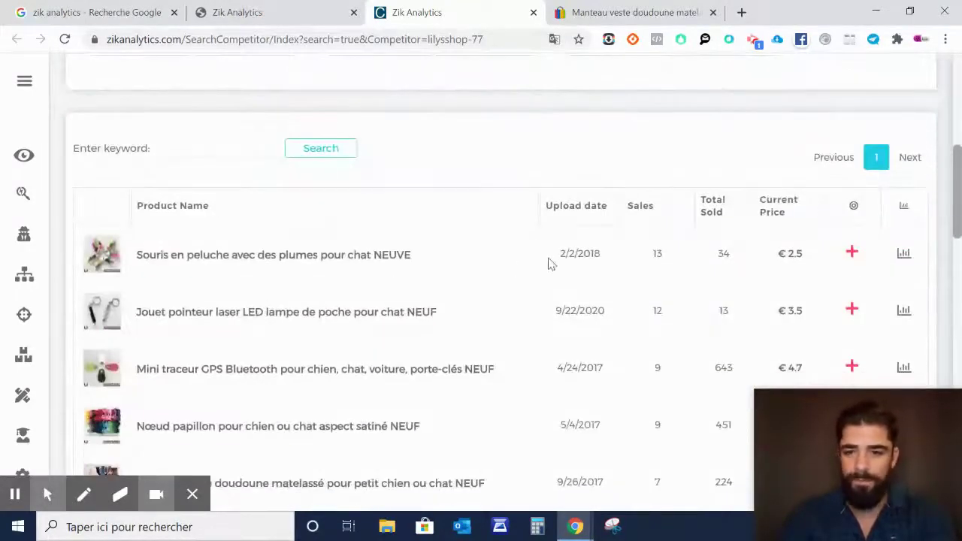
{"action": "scroll", "coordinate": [654, 277], "scroll_direction": "down", "scroll_amount": 3}
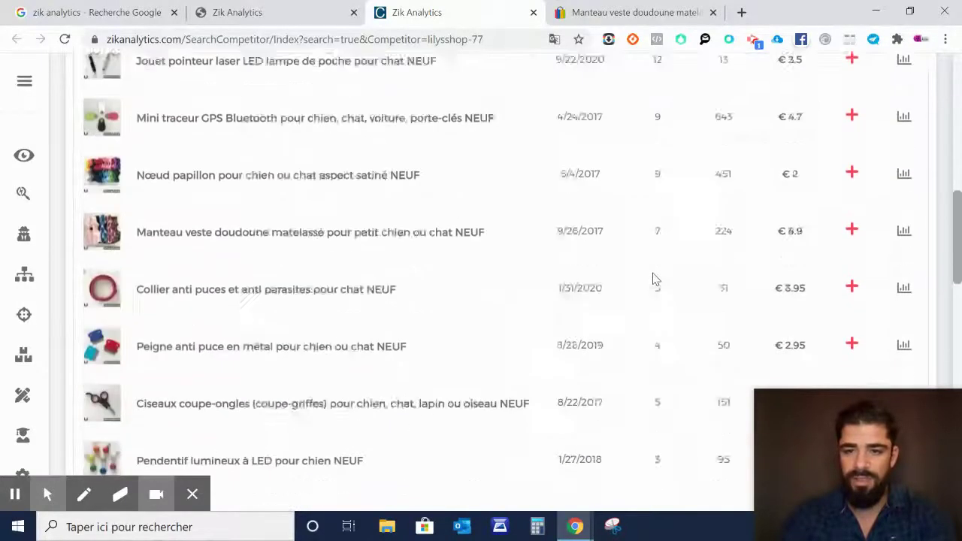
{"action": "left_click", "coordinate": [533, 14]}
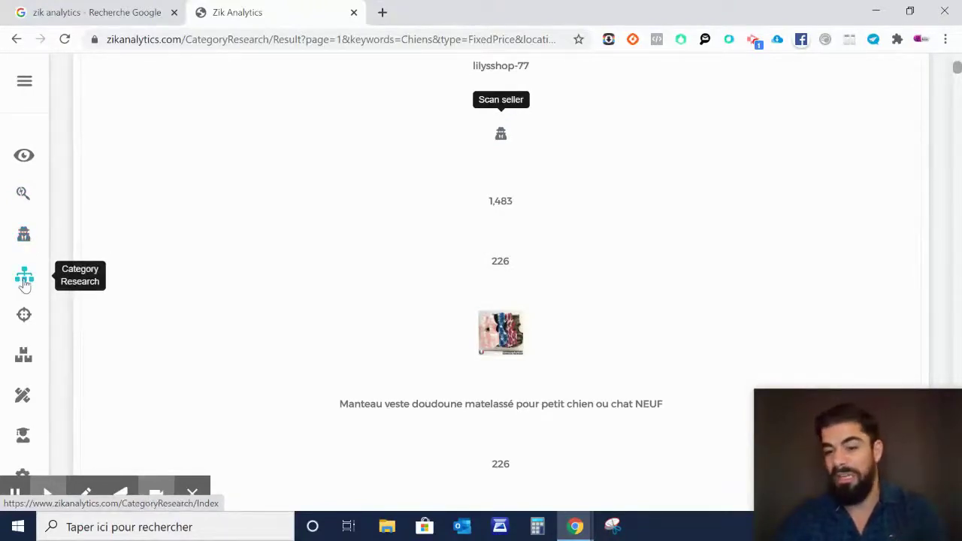
{"action": "scroll", "coordinate": [374, 281], "scroll_direction": "down", "scroll_amount": 8}
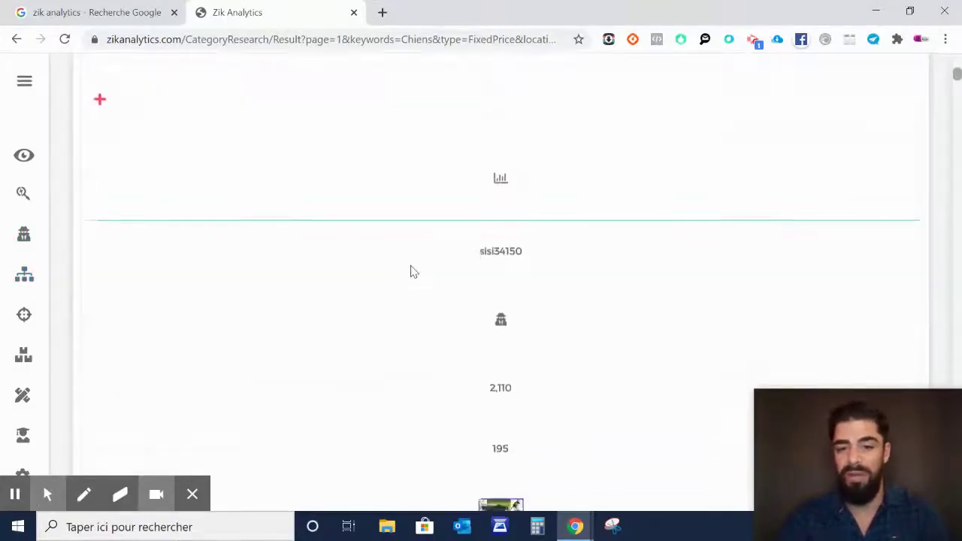
{"action": "scroll", "coordinate": [413, 272], "scroll_direction": "down", "scroll_amount": 5}
{"action": "scroll", "coordinate": [406, 269], "scroll_direction": "up", "scroll_amount": 3}
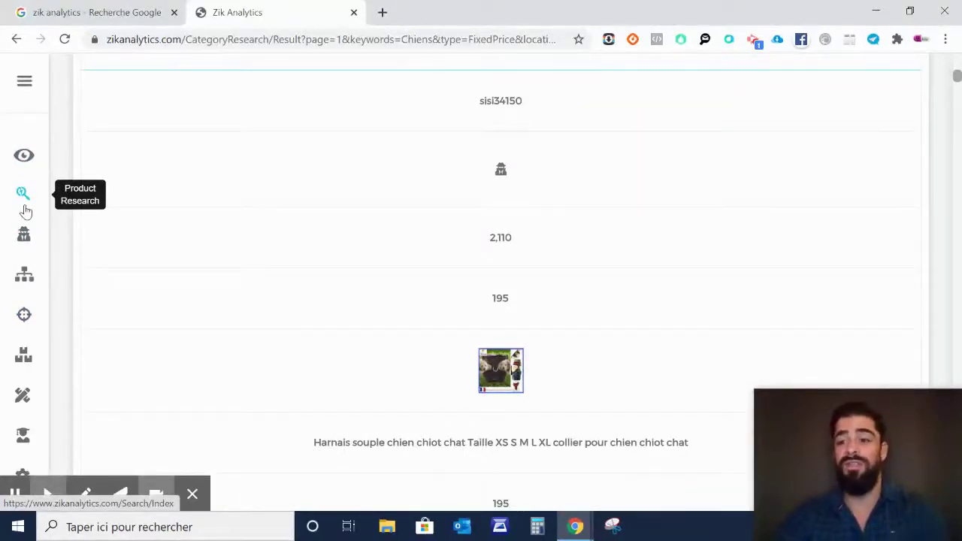
Open the 500 best selling eBay items, dismiss the translation offer and look over the last 48 hours deals.
{"action": "left_click", "coordinate": [26, 315]}
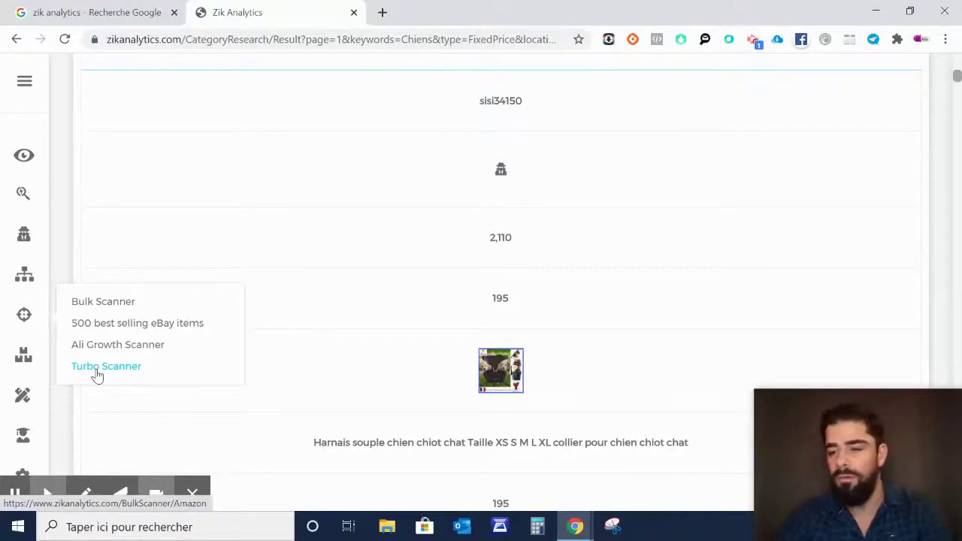
{"action": "left_click", "coordinate": [144, 331]}
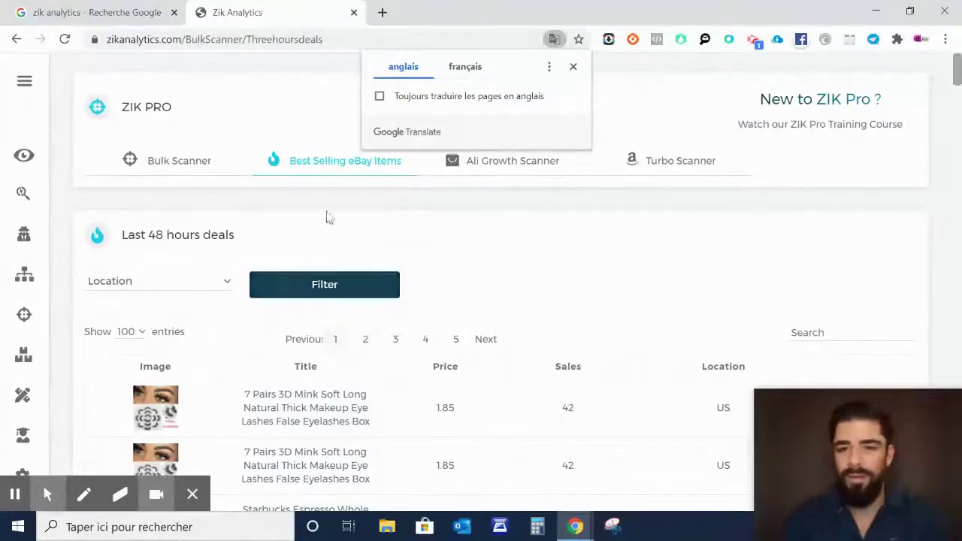
{"action": "left_click", "coordinate": [574, 67]}
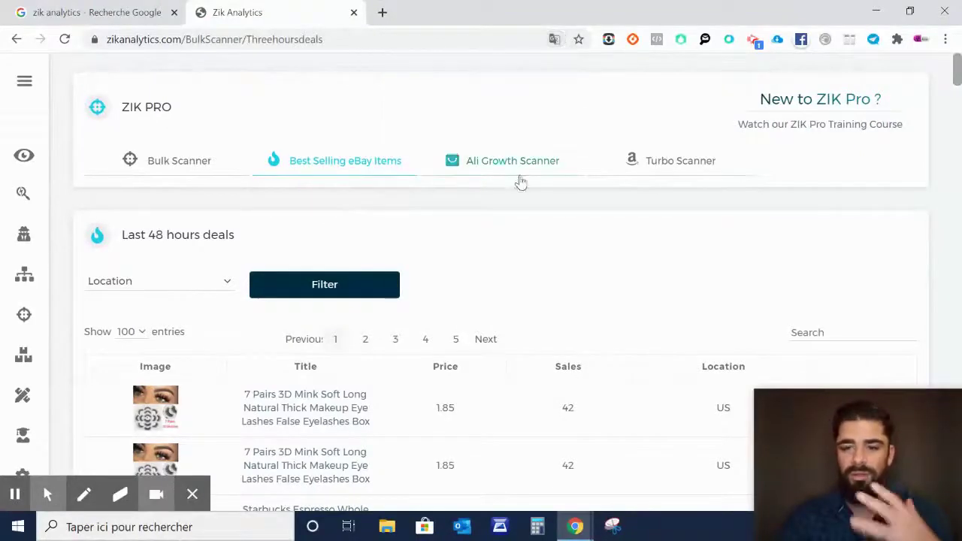
{"action": "scroll", "coordinate": [524, 190], "scroll_direction": "down", "scroll_amount": 3}
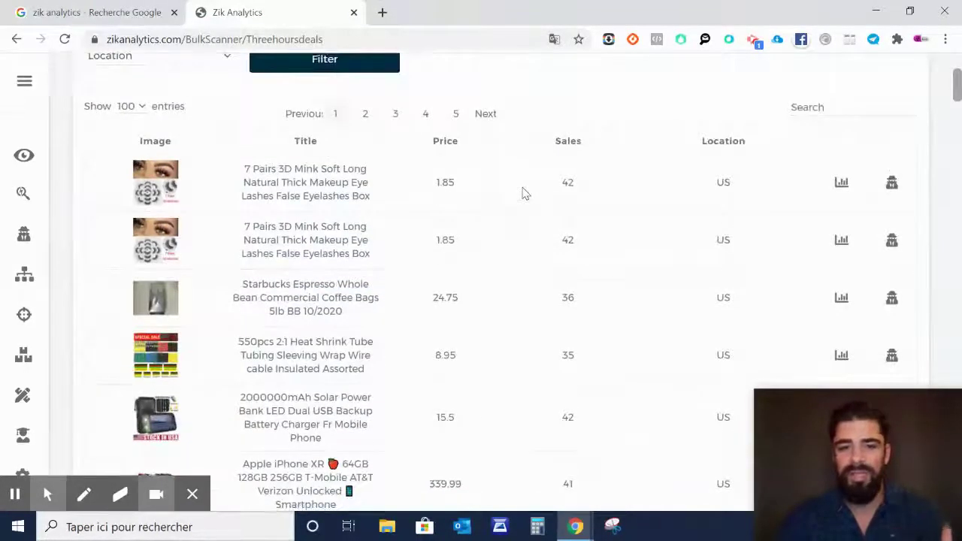
{"action": "scroll", "coordinate": [542, 192], "scroll_direction": "up", "scroll_amount": 2}
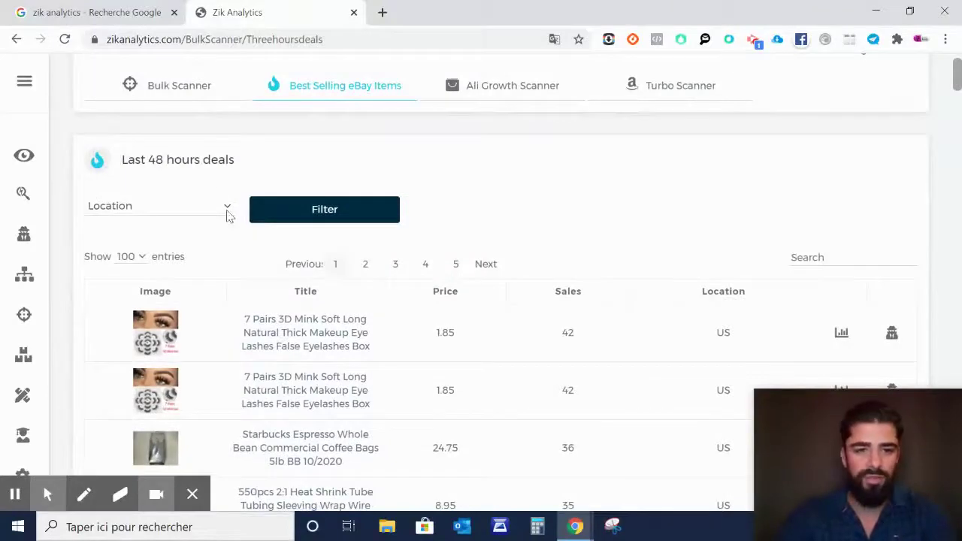
{"action": "scroll", "coordinate": [662, 324], "scroll_direction": "down", "scroll_amount": 2}
{"action": "scroll", "coordinate": [269, 172], "scroll_direction": "up", "scroll_amount": 2}
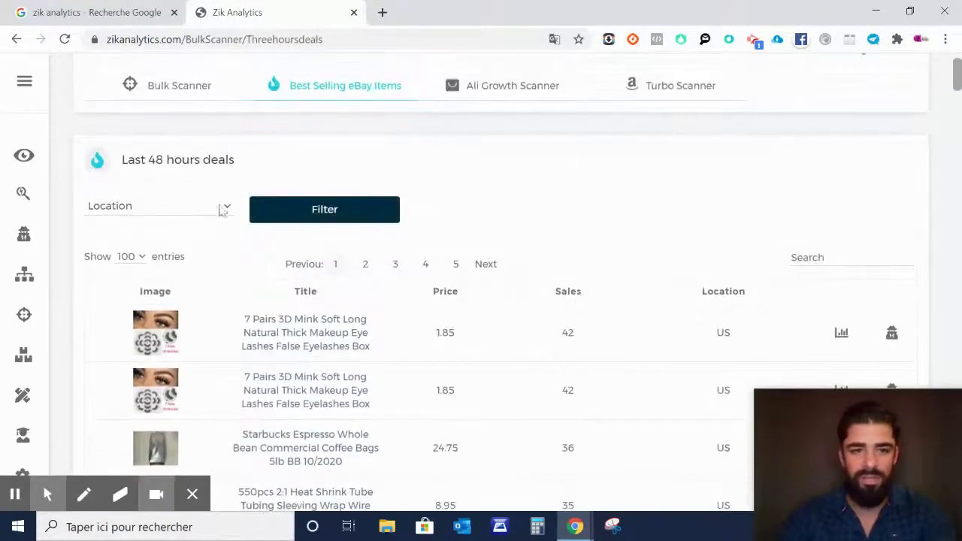
Filter the last 48 hours deals by location France and examine the best-selling items.
{"action": "left_click", "coordinate": [227, 216]}
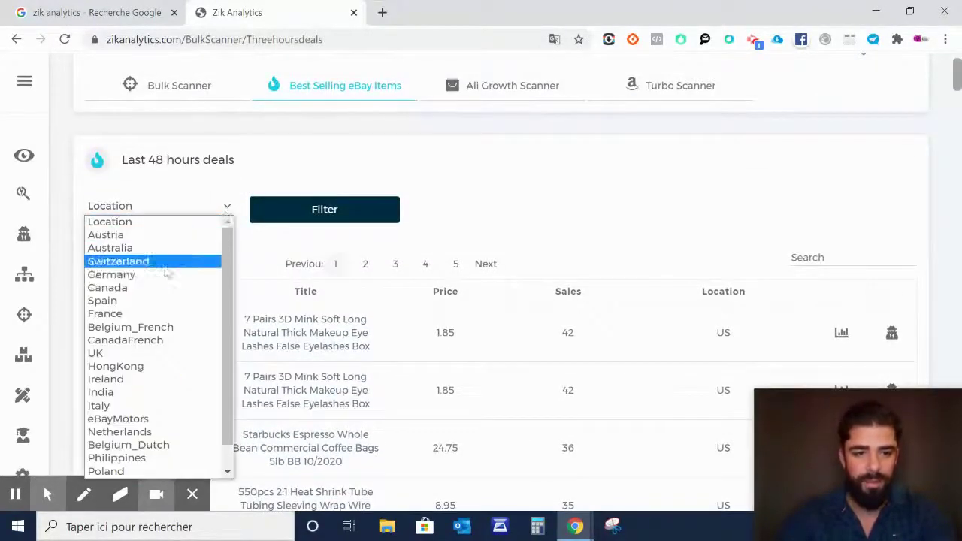
{"action": "left_click", "coordinate": [151, 314]}
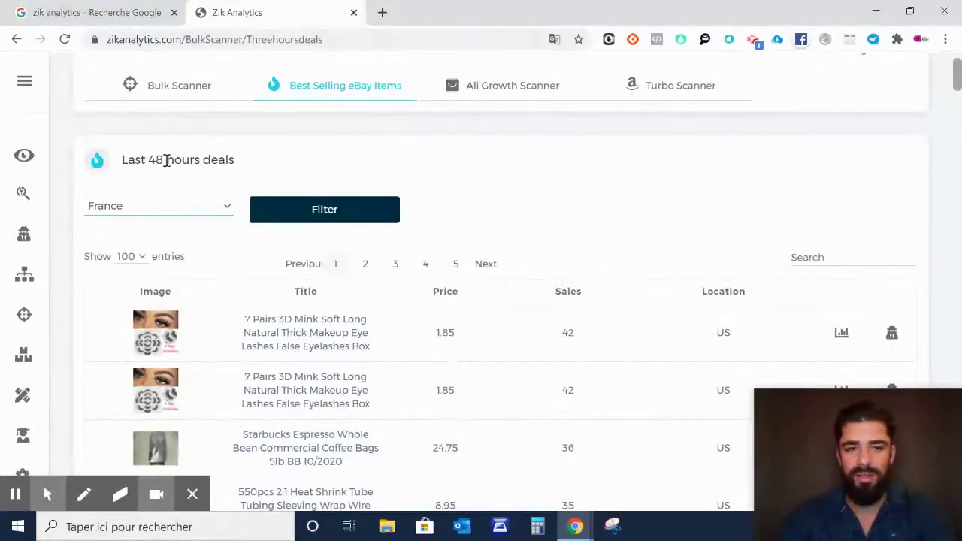
{"action": "left_click", "coordinate": [344, 219]}
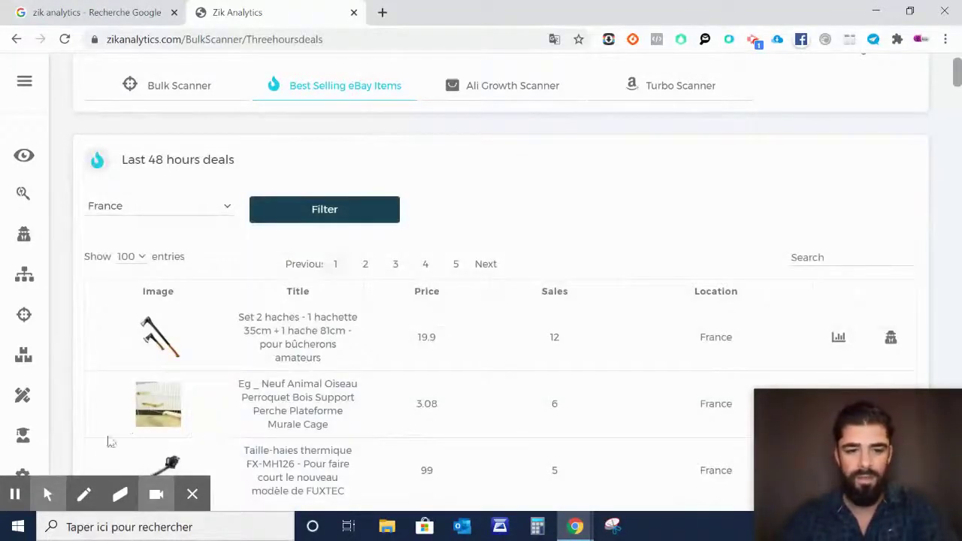
{"action": "left_click", "coordinate": [192, 502]}
{"action": "scroll", "coordinate": [648, 340], "scroll_direction": "down", "scroll_amount": 2}
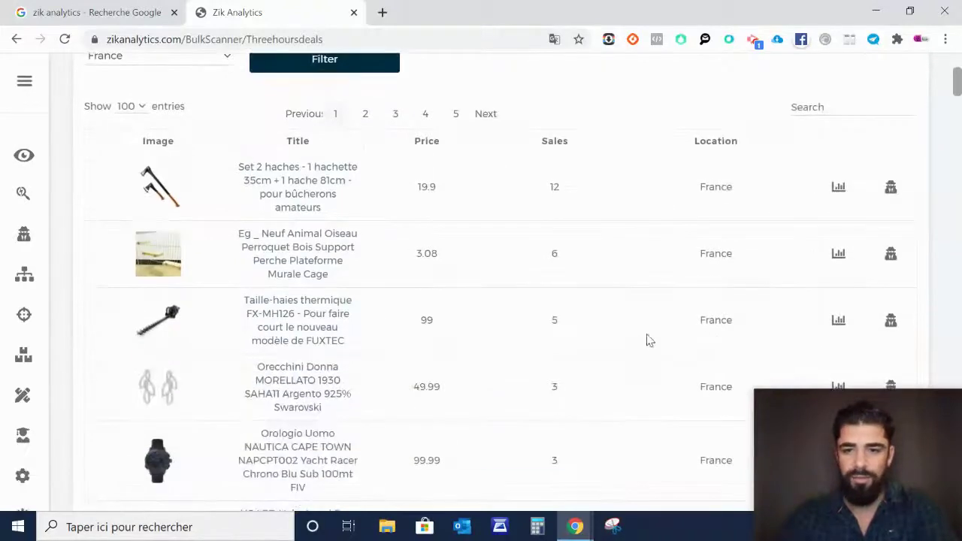
{"action": "scroll", "coordinate": [634, 319], "scroll_direction": "down", "scroll_amount": 1}
{"action": "scroll", "coordinate": [636, 329], "scroll_direction": "up", "scroll_amount": 2}
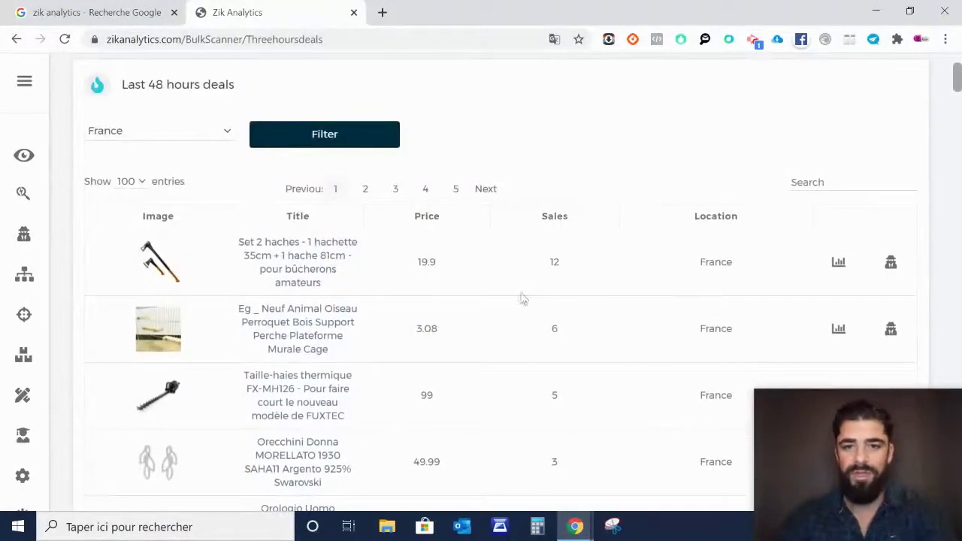
{"action": "scroll", "coordinate": [591, 285], "scroll_direction": "down", "scroll_amount": 2}
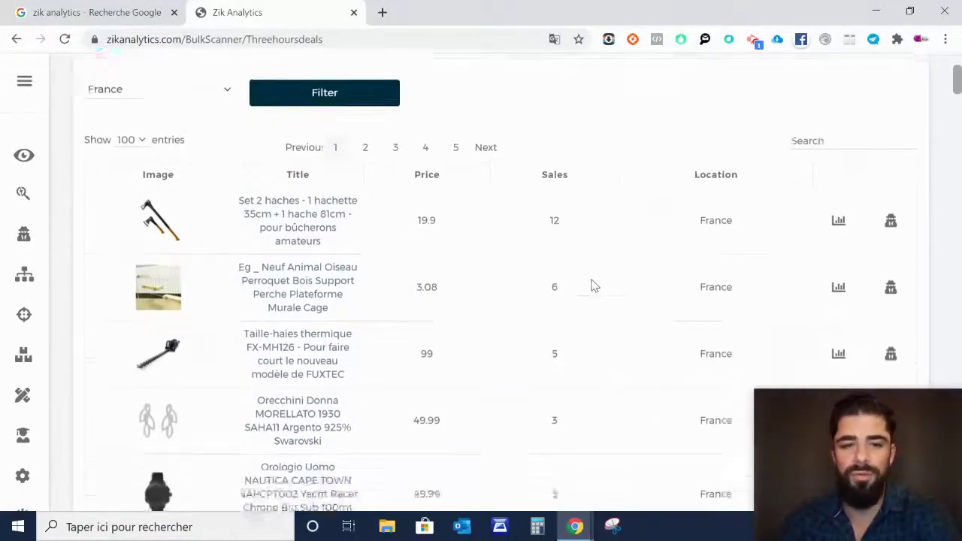
{"action": "scroll", "coordinate": [591, 289], "scroll_direction": "up", "scroll_amount": 3}
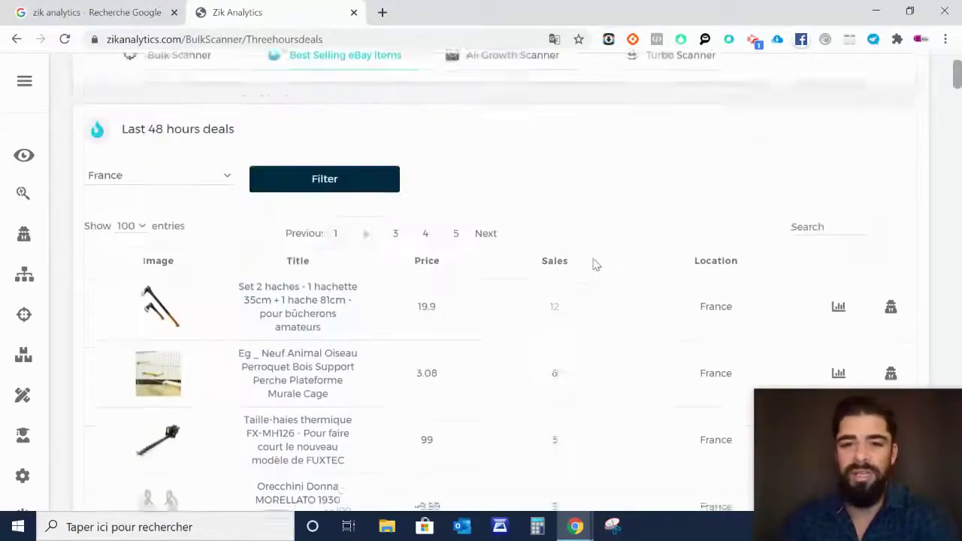
{"action": "scroll", "coordinate": [330, 323], "scroll_direction": "down", "scroll_amount": 2}
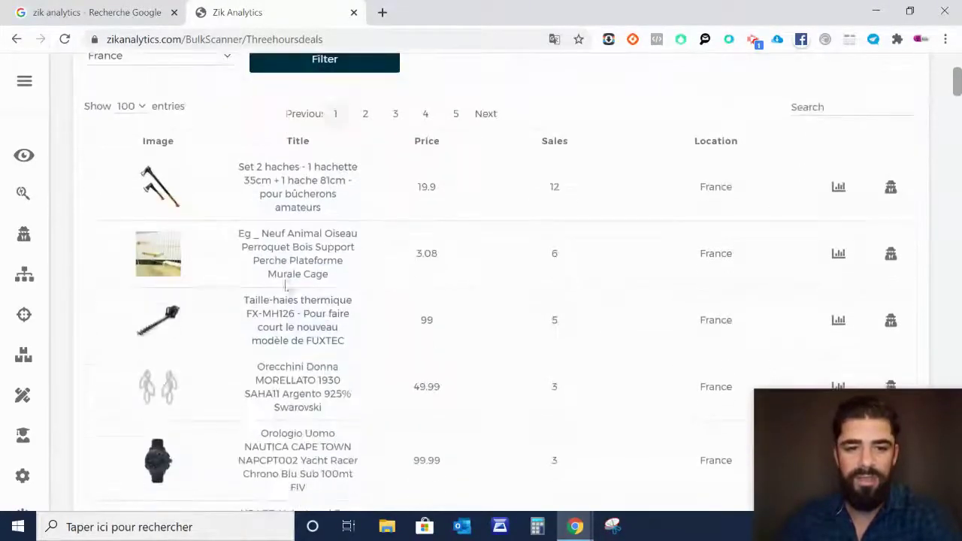
Open the "Set 2 haches" eBay listing, check its purchase history and close it to return to the France deals.
{"action": "left_click", "coordinate": [284, 190]}
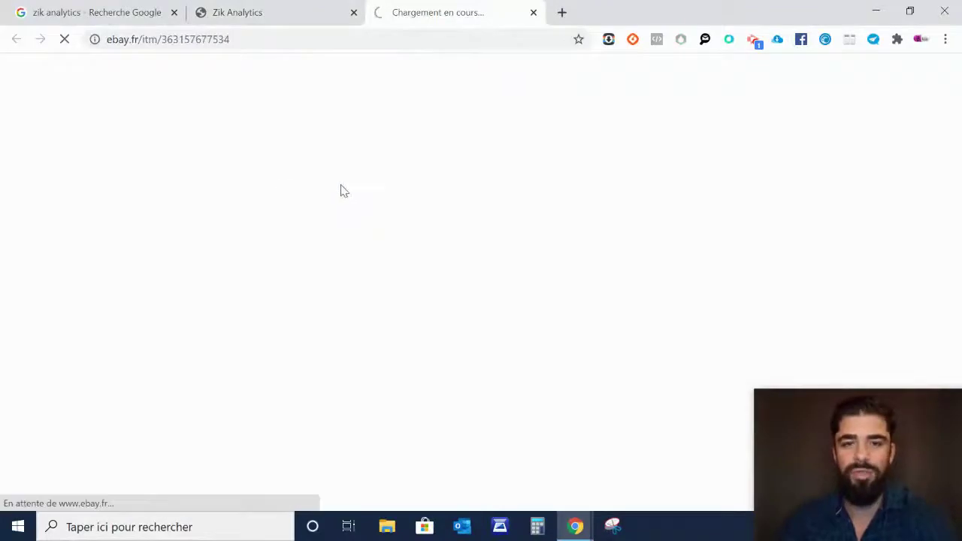
{"action": "scroll", "coordinate": [569, 278], "scroll_direction": "down", "scroll_amount": 1}
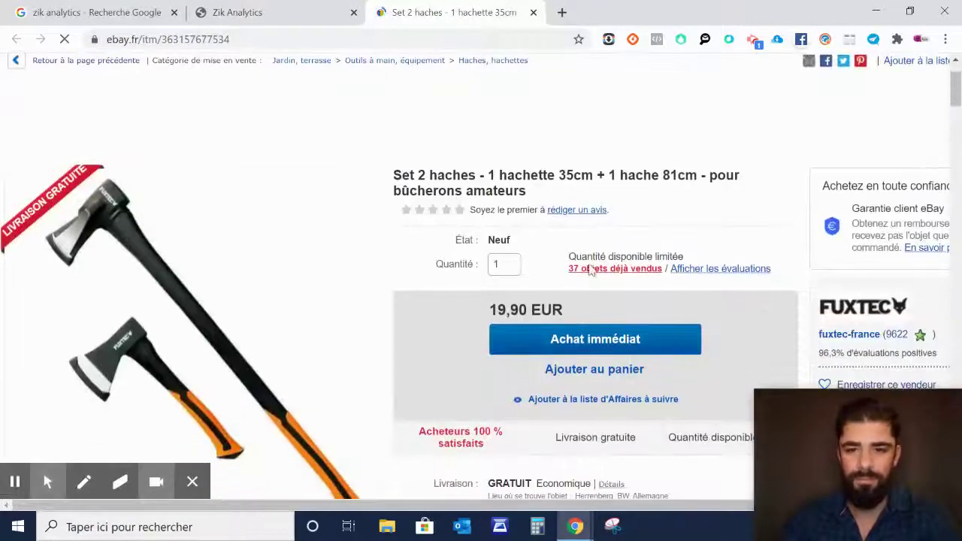
{"action": "left_click", "coordinate": [589, 269]}
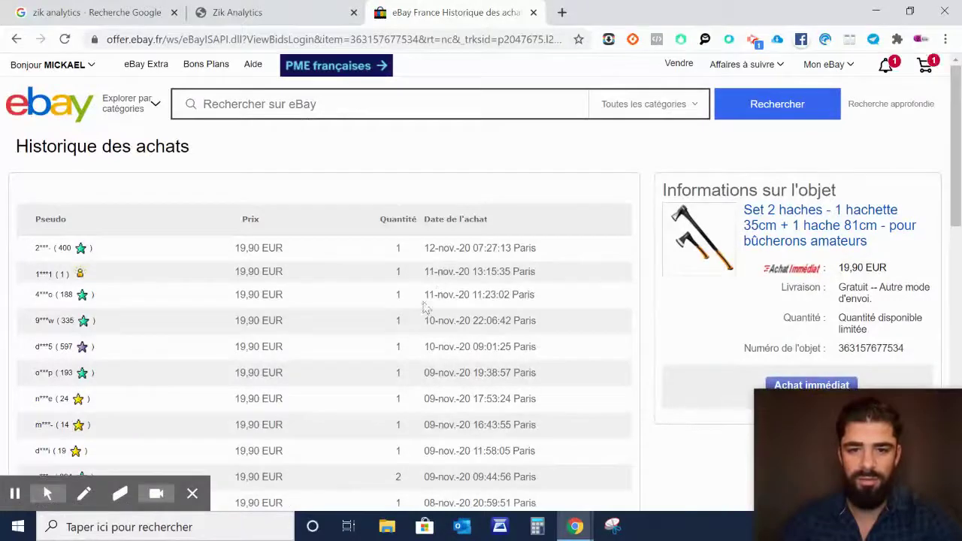
{"action": "left_click", "coordinate": [16, 40]}
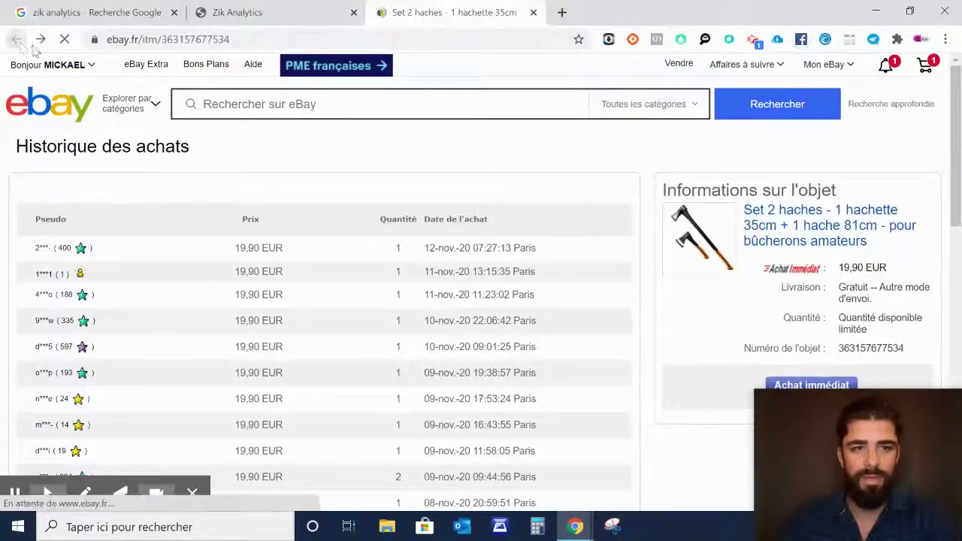
{"action": "left_click", "coordinate": [532, 12]}
{"action": "scroll", "coordinate": [496, 225], "scroll_direction": "down", "scroll_amount": 1}
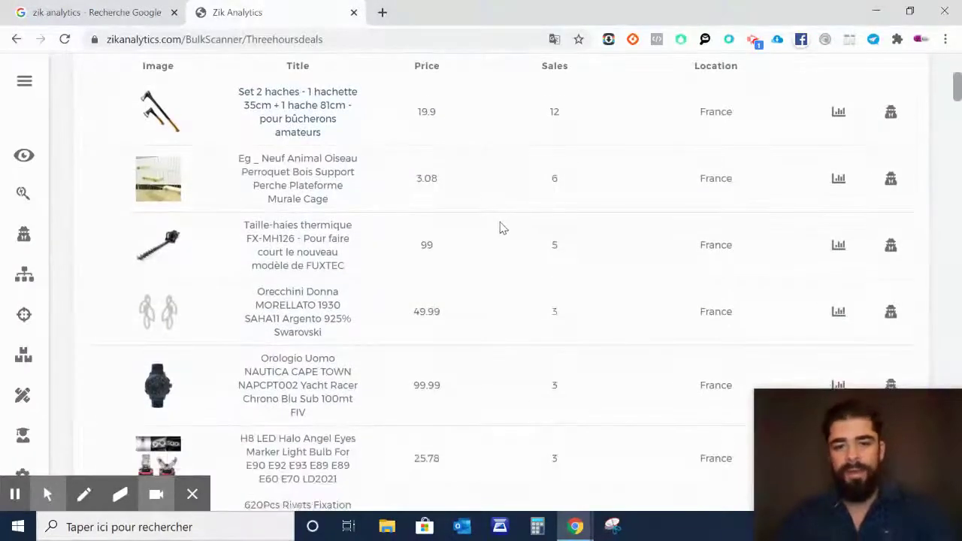
Filter the last 48 hours deals by location UK and examine the best-selling items.
{"action": "scroll", "coordinate": [565, 263], "scroll_direction": "up", "scroll_amount": 3}
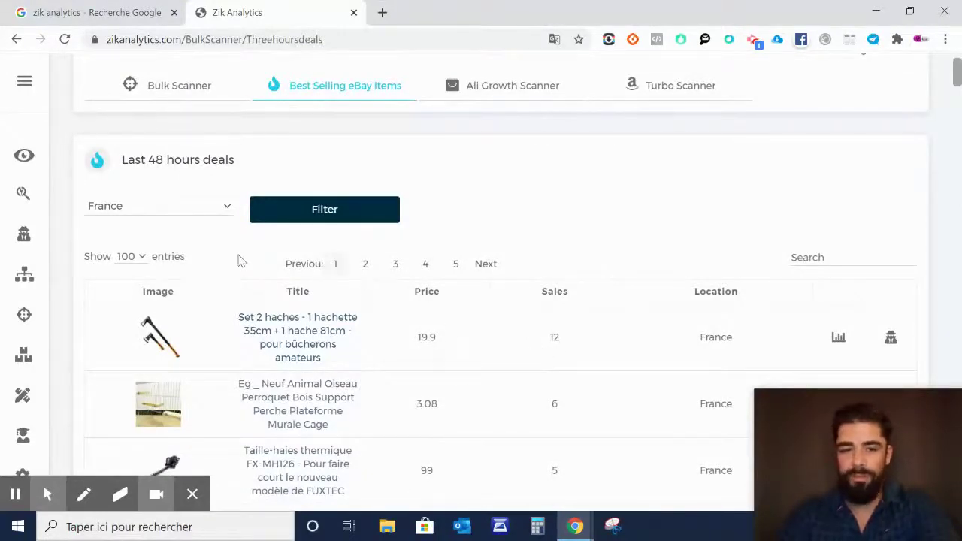
{"action": "left_click", "coordinate": [223, 215]}
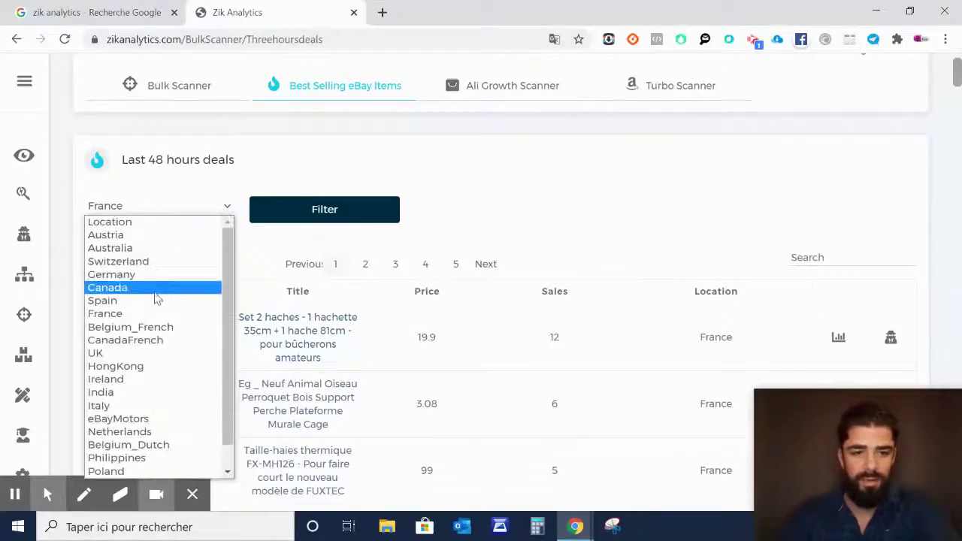
{"action": "left_click", "coordinate": [129, 353]}
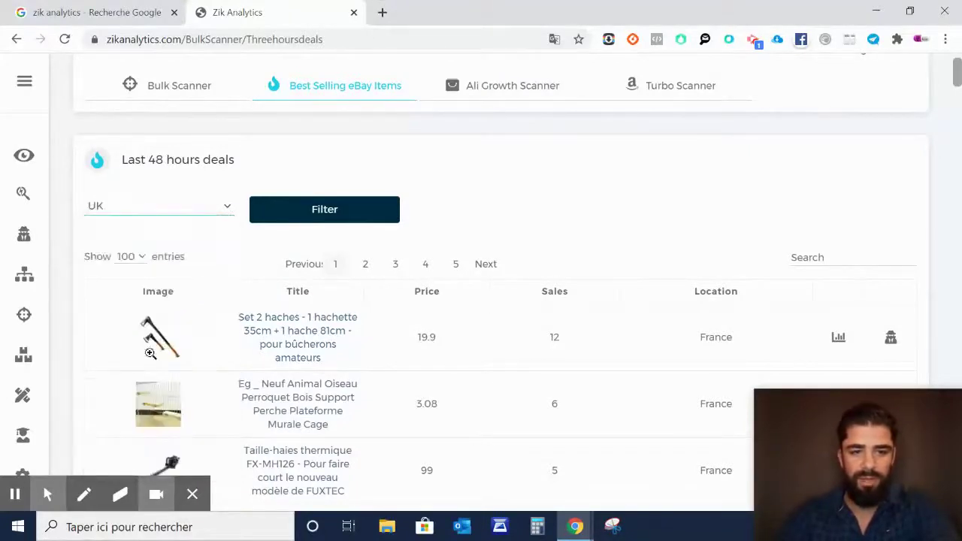
{"action": "left_click", "coordinate": [383, 225]}
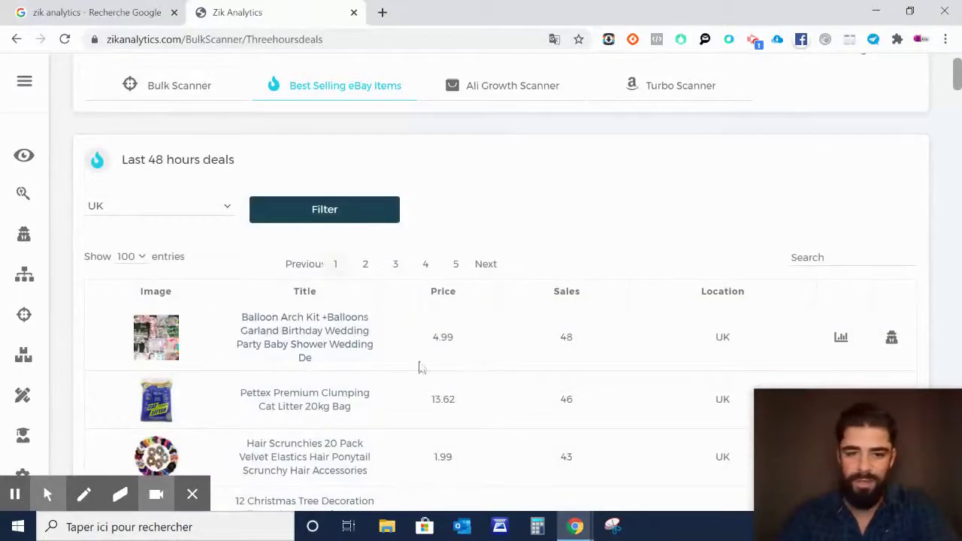
{"action": "scroll", "coordinate": [594, 326], "scroll_direction": "down", "scroll_amount": 4}
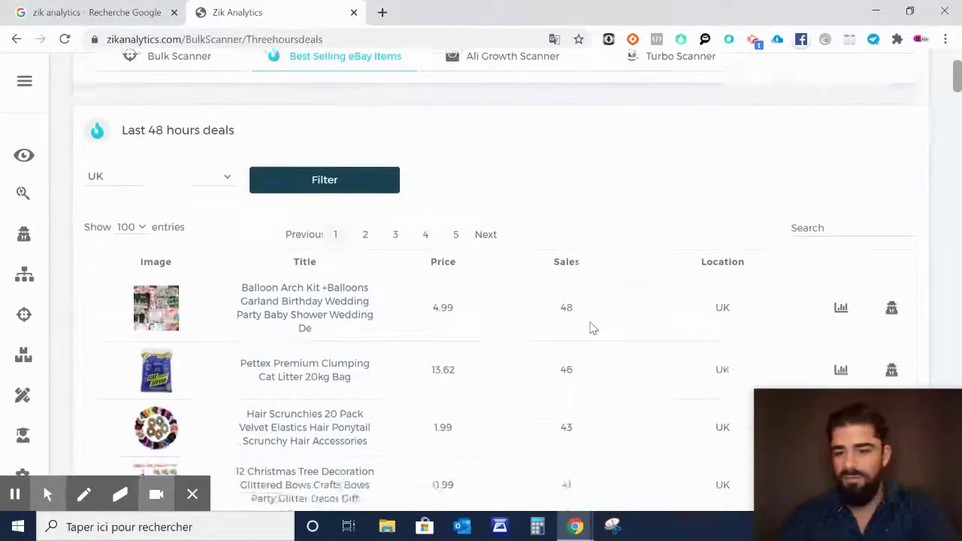
{"action": "scroll", "coordinate": [593, 323], "scroll_direction": "up", "scroll_amount": 3}
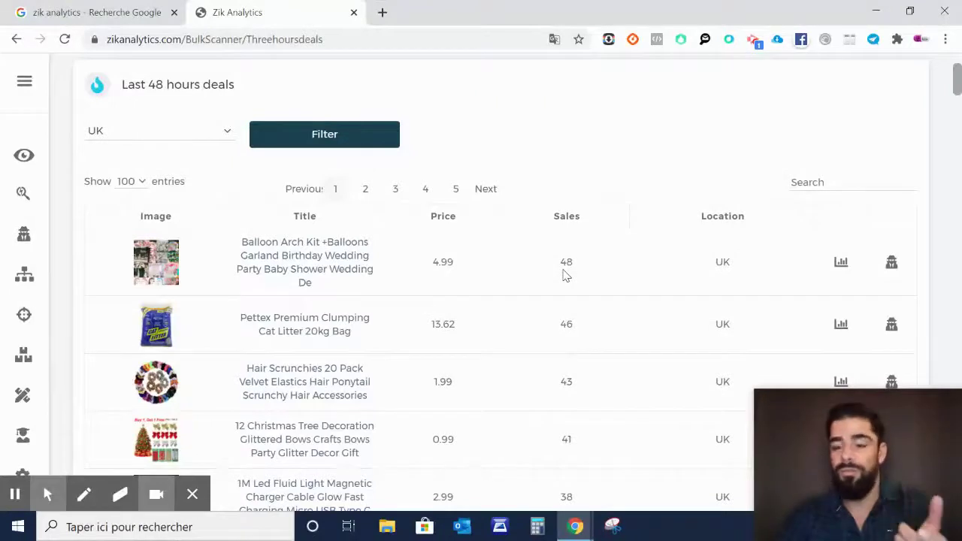
Open the Balloon Arch Kit eBay listing, review its sales and delivery details and close it to return to the UK deals.
{"action": "left_click", "coordinate": [326, 271]}
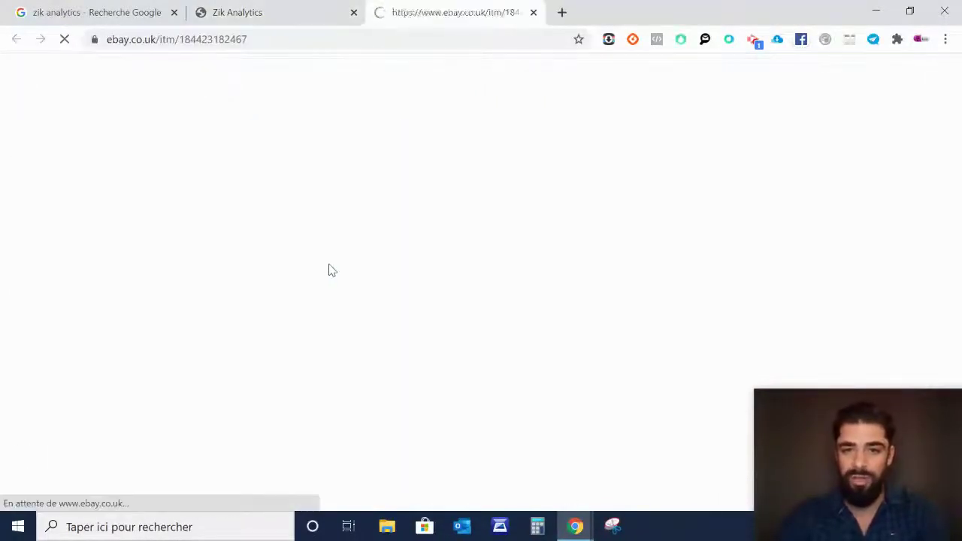
{"action": "scroll", "coordinate": [450, 228], "scroll_direction": "down", "scroll_amount": 5}
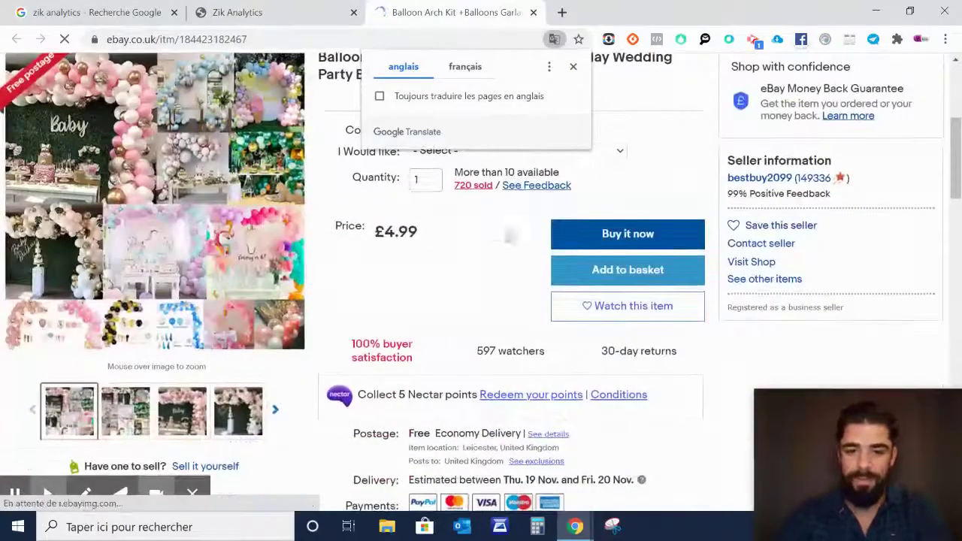
{"action": "scroll", "coordinate": [522, 238], "scroll_direction": "down", "scroll_amount": 3}
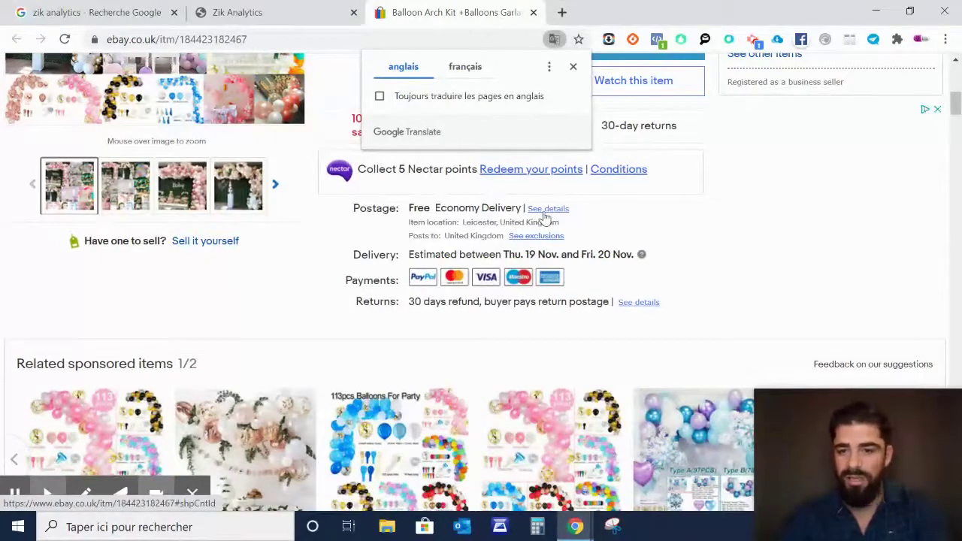
{"action": "left_click", "coordinate": [533, 13]}
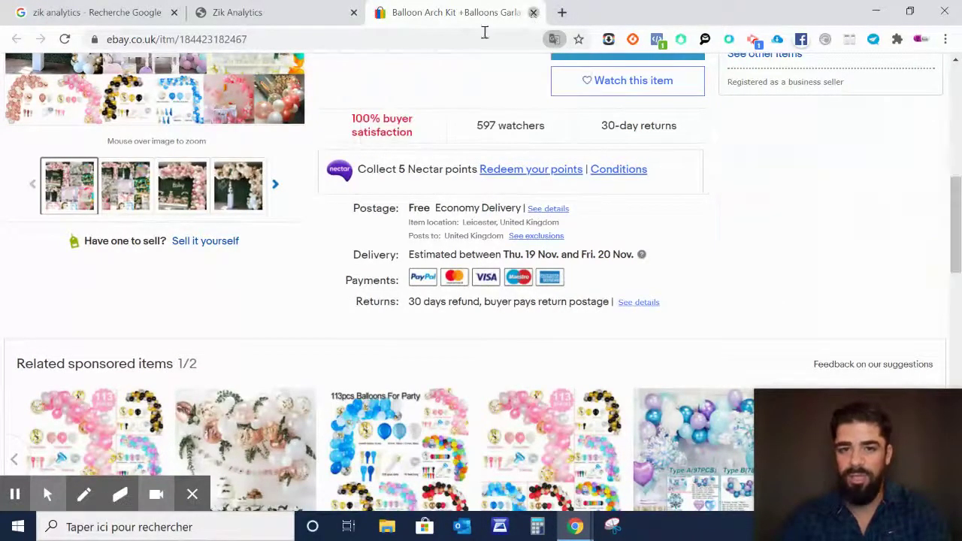
{"action": "scroll", "coordinate": [344, 258], "scroll_direction": "up", "scroll_amount": 2}
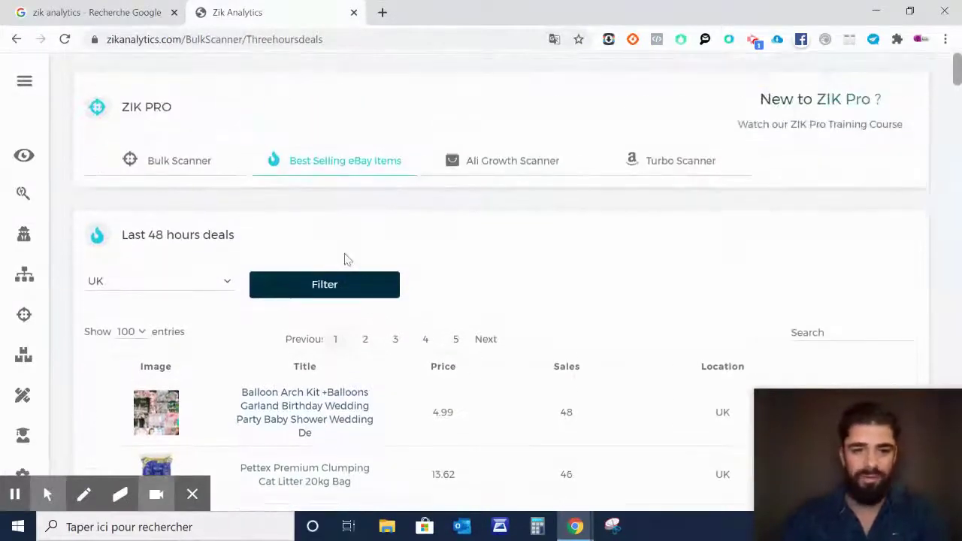
Open ZIK Pro's Ali Growth Scanner and examine the sales, prices and growth rates of the highest-selling AliExpress products.
{"action": "scroll", "coordinate": [344, 257], "scroll_direction": "down", "scroll_amount": 1}
{"action": "scroll", "coordinate": [343, 258], "scroll_direction": "up", "scroll_amount": 1}
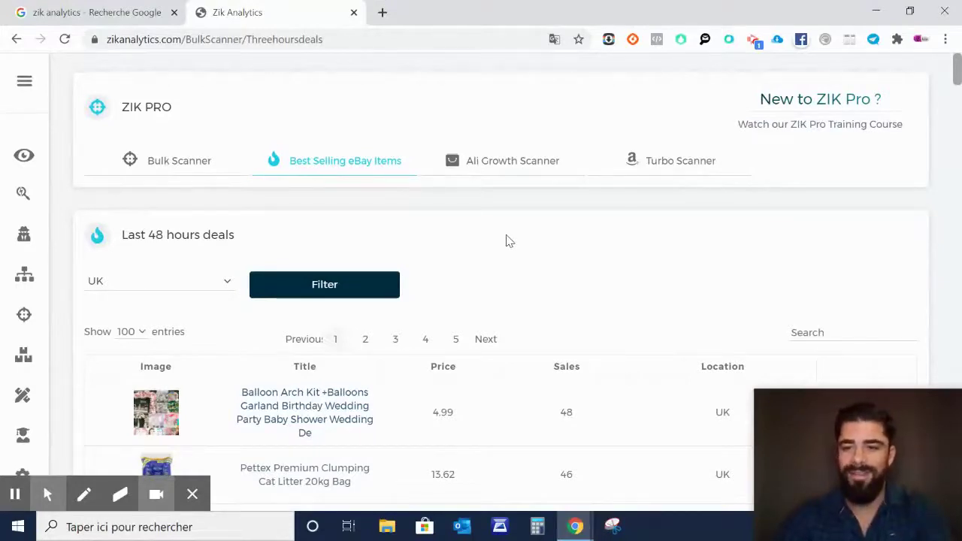
{"action": "left_click", "coordinate": [498, 170]}
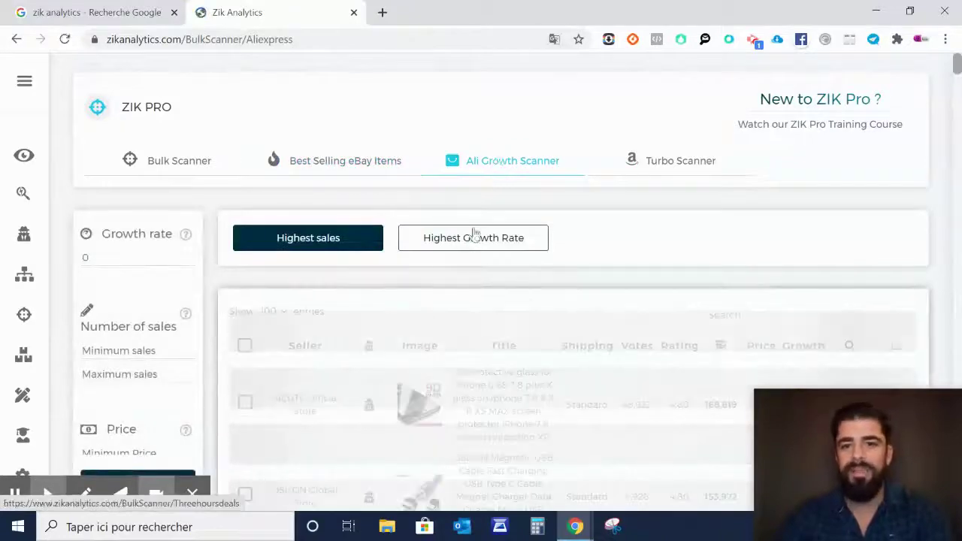
{"action": "scroll", "coordinate": [487, 218], "scroll_direction": "down", "scroll_amount": 1}
{"action": "scroll", "coordinate": [487, 217], "scroll_direction": "down", "scroll_amount": 3}
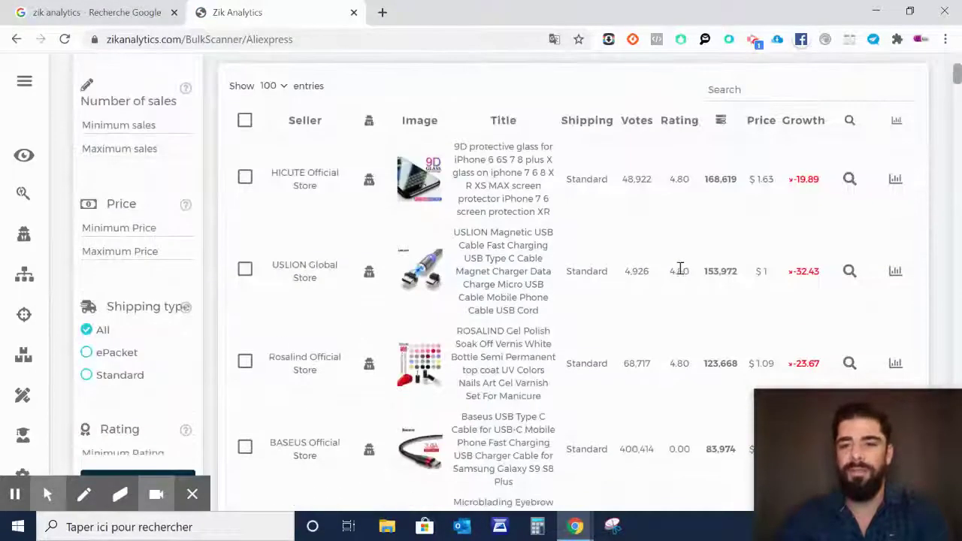
{"action": "scroll", "coordinate": [515, 218], "scroll_direction": "down", "scroll_amount": 5}
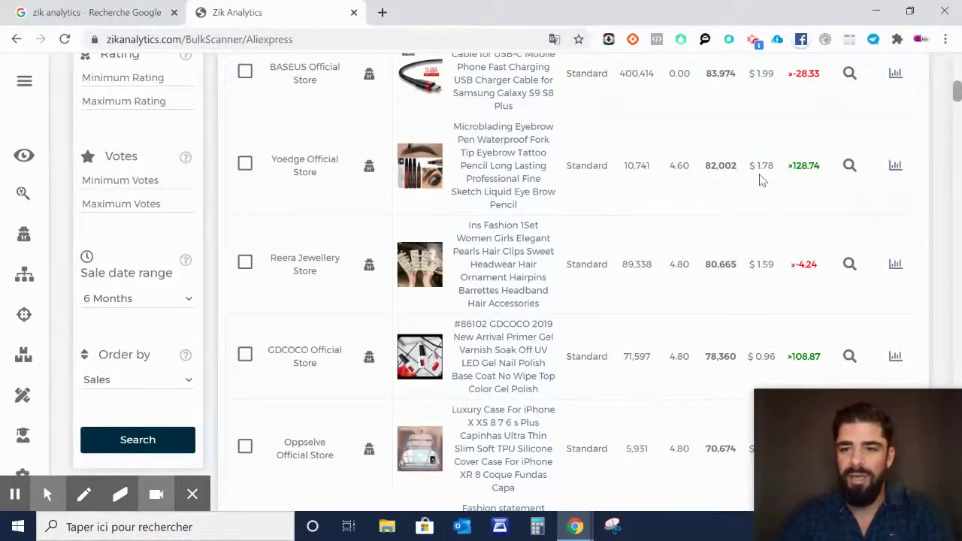
{"action": "scroll", "coordinate": [694, 154], "scroll_direction": "up", "scroll_amount": 7}
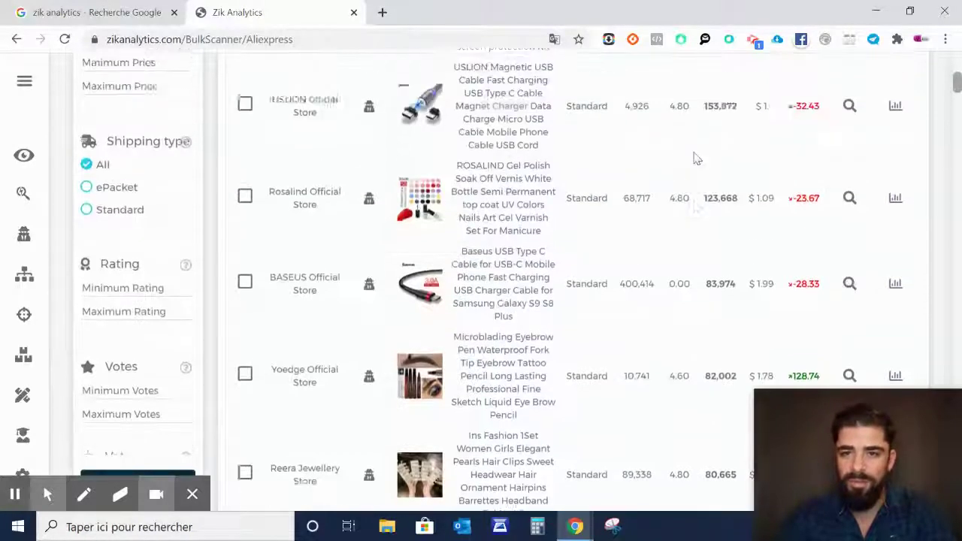
{"action": "scroll", "coordinate": [694, 160], "scroll_direction": "down", "scroll_amount": 1}
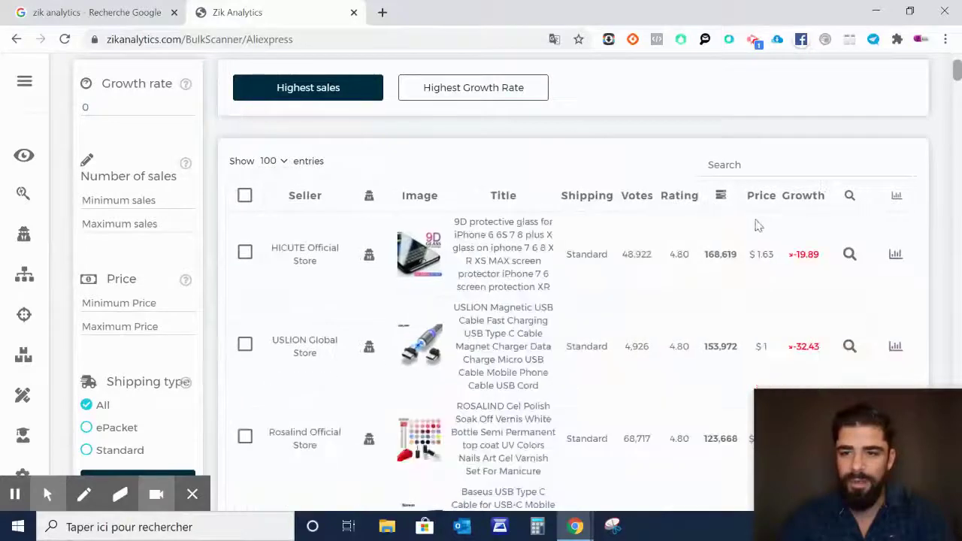
{"action": "scroll", "coordinate": [684, 219], "scroll_direction": "down", "scroll_amount": 5}
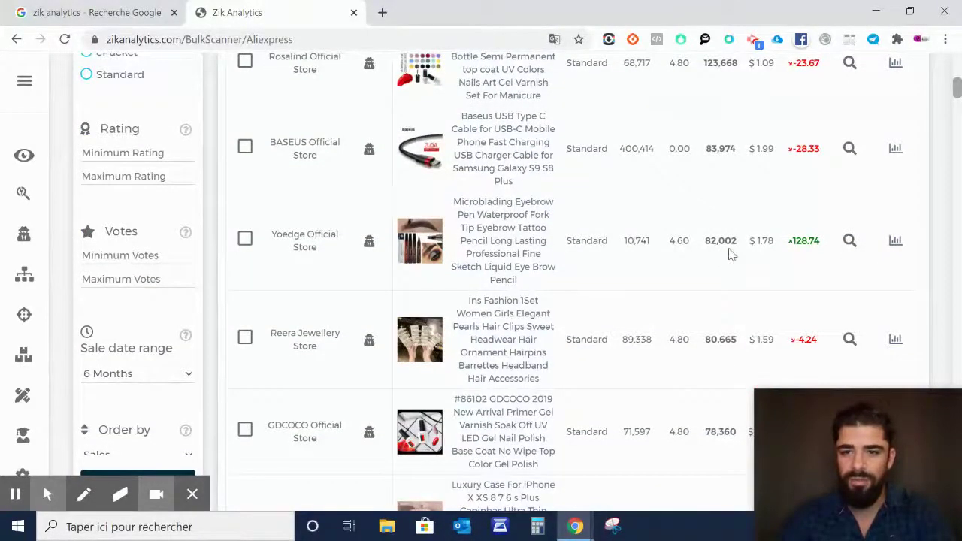
{"action": "scroll", "coordinate": [726, 259], "scroll_direction": "down", "scroll_amount": 6}
{"action": "scroll", "coordinate": [636, 206], "scroll_direction": "down", "scroll_amount": 3}
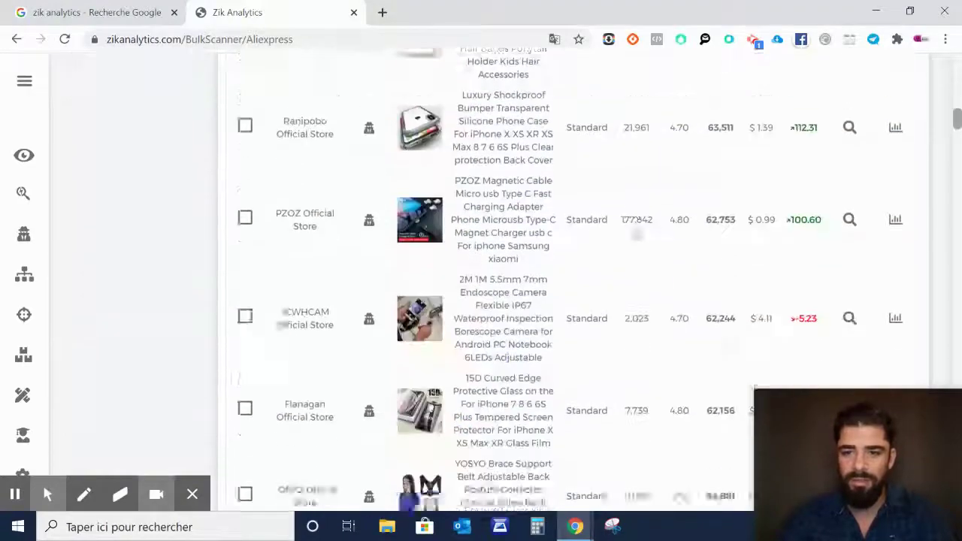
{"action": "scroll", "coordinate": [635, 206], "scroll_direction": "up", "scroll_amount": 9}
{"action": "scroll", "coordinate": [636, 206], "scroll_direction": "up", "scroll_amount": 6}
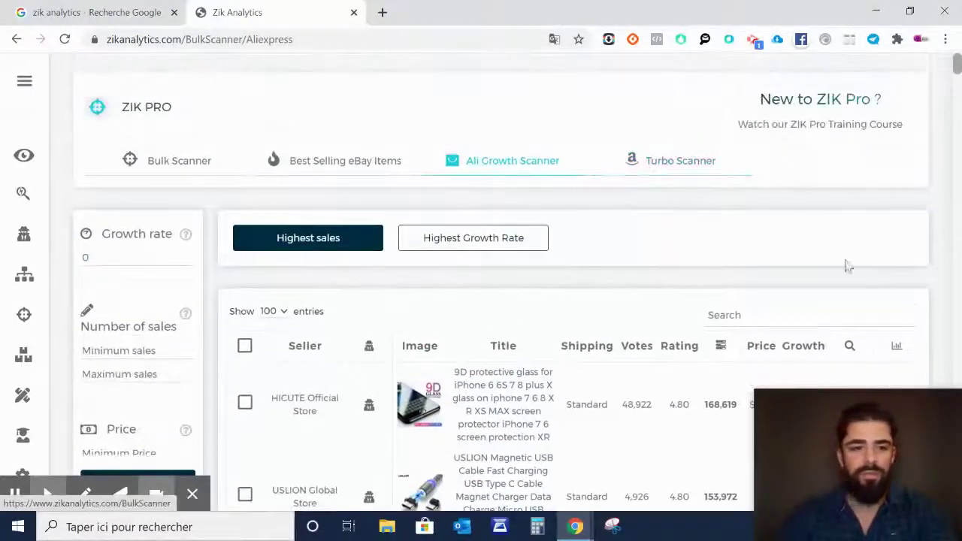
{"action": "scroll", "coordinate": [87, 406], "scroll_direction": "down", "scroll_amount": 2}
{"action": "scroll", "coordinate": [88, 406], "scroll_direction": "up", "scroll_amount": 2}
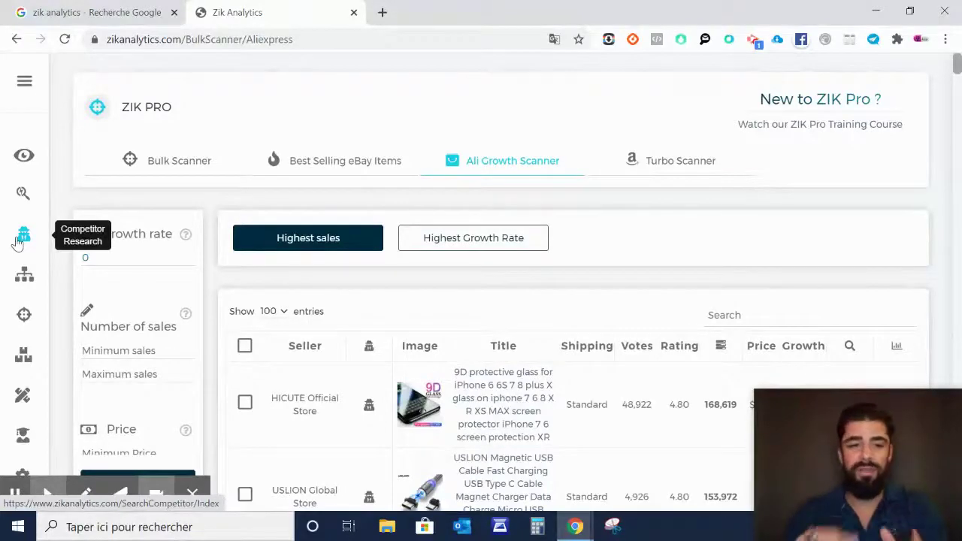
{"action": "scroll", "coordinate": [17, 278], "scroll_direction": "down", "scroll_amount": 3}
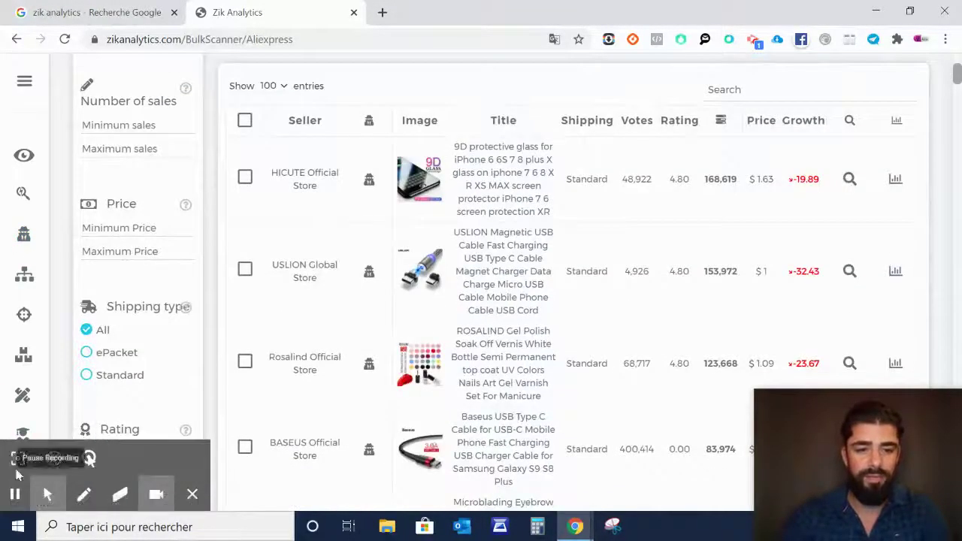
{"action": "scroll", "coordinate": [30, 361], "scroll_direction": "up", "scroll_amount": 3}
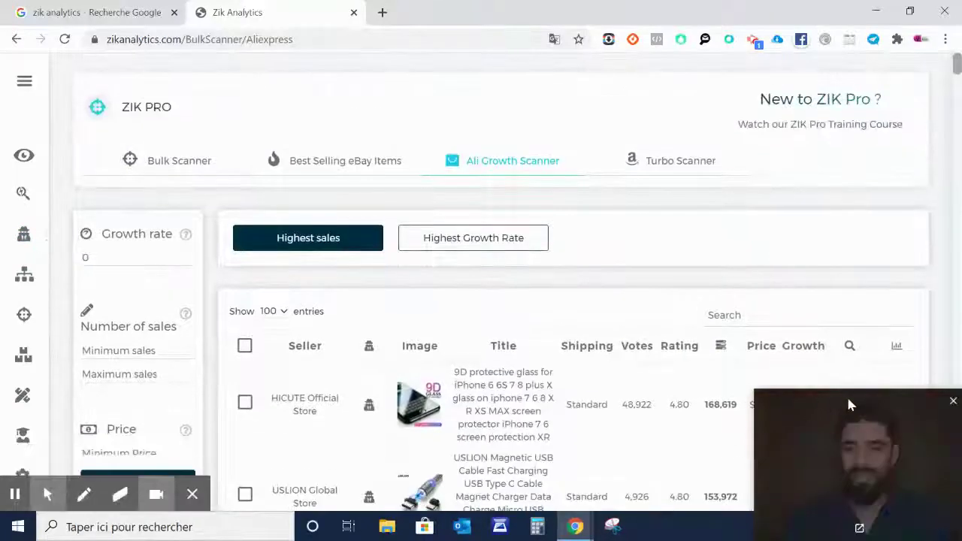
{"action": "left_click_drag", "start_coordinate": [861, 426], "coordinate": [666, 404]}
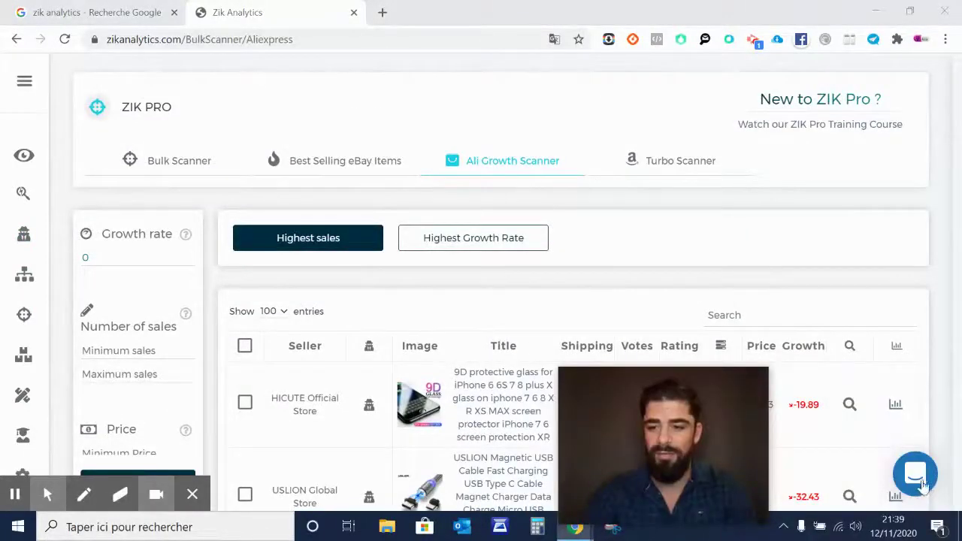
{"action": "left_click_drag", "start_coordinate": [696, 455], "coordinate": [894, 478]}
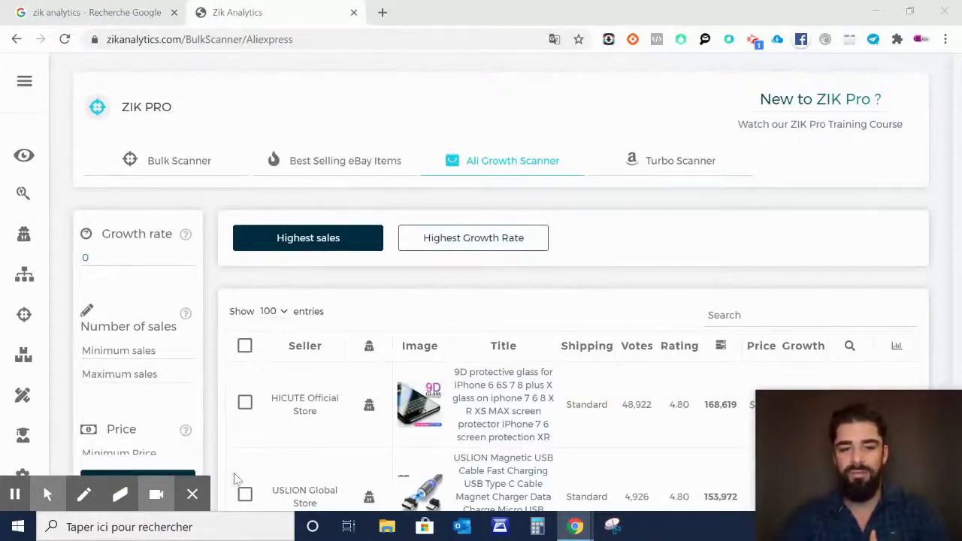
{"action": "left_click", "coordinate": [190, 492]}
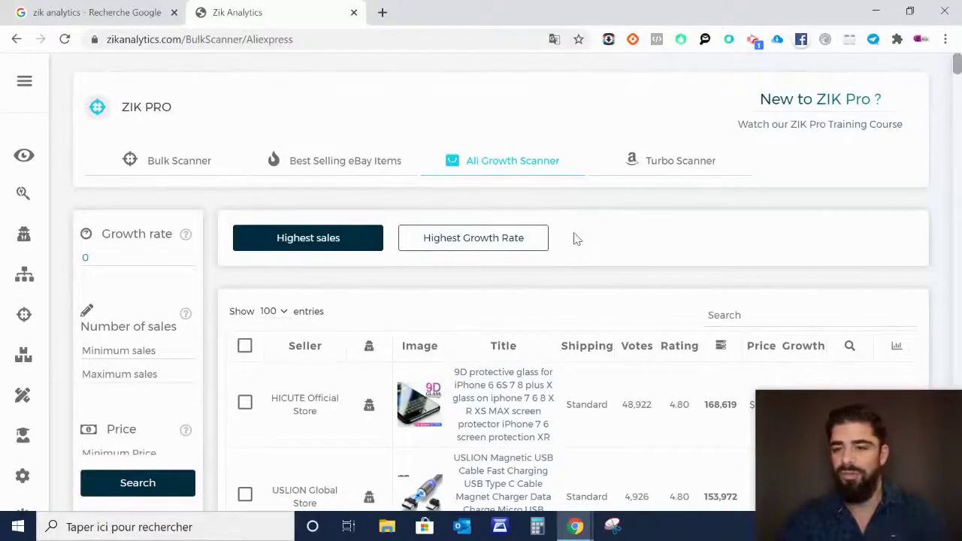